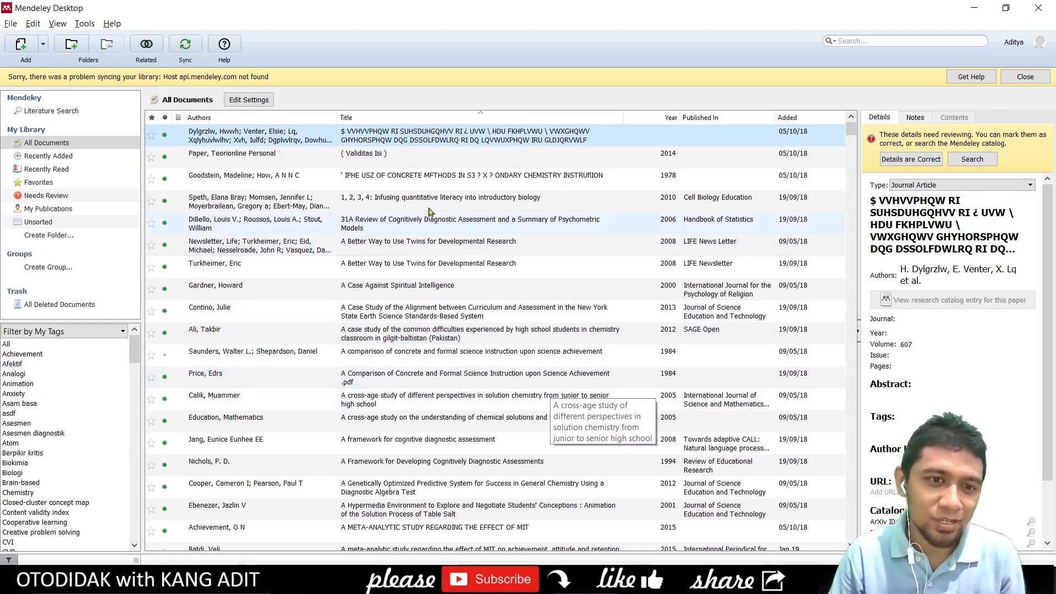
Step: Review the details of the first several documents in the title-sorted library list
{"action": "left_click", "coordinate": [417, 180]}
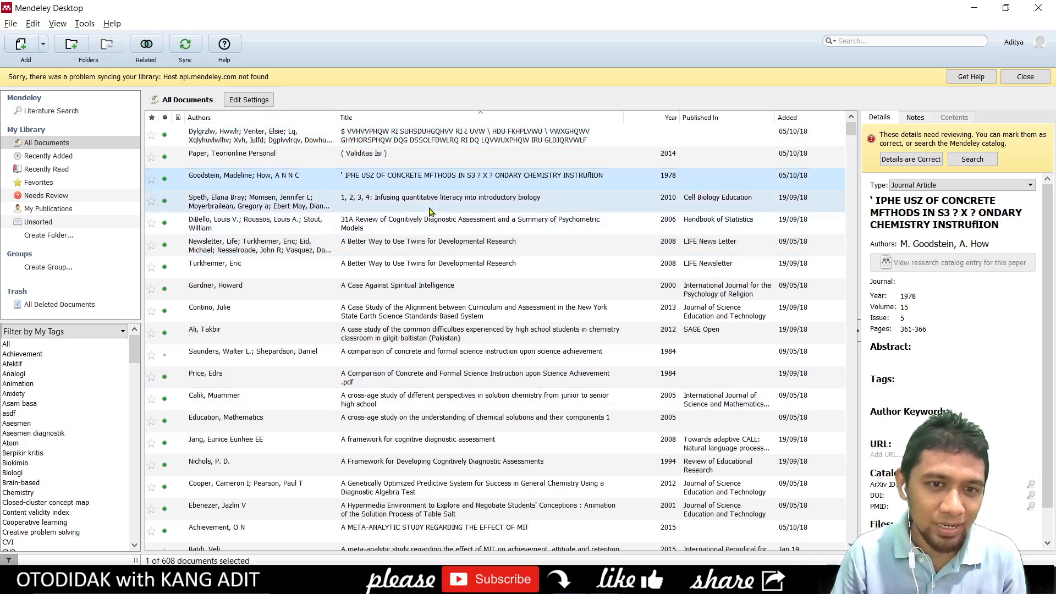
{"action": "left_click", "coordinate": [431, 202]}
{"action": "left_click", "coordinate": [433, 224]}
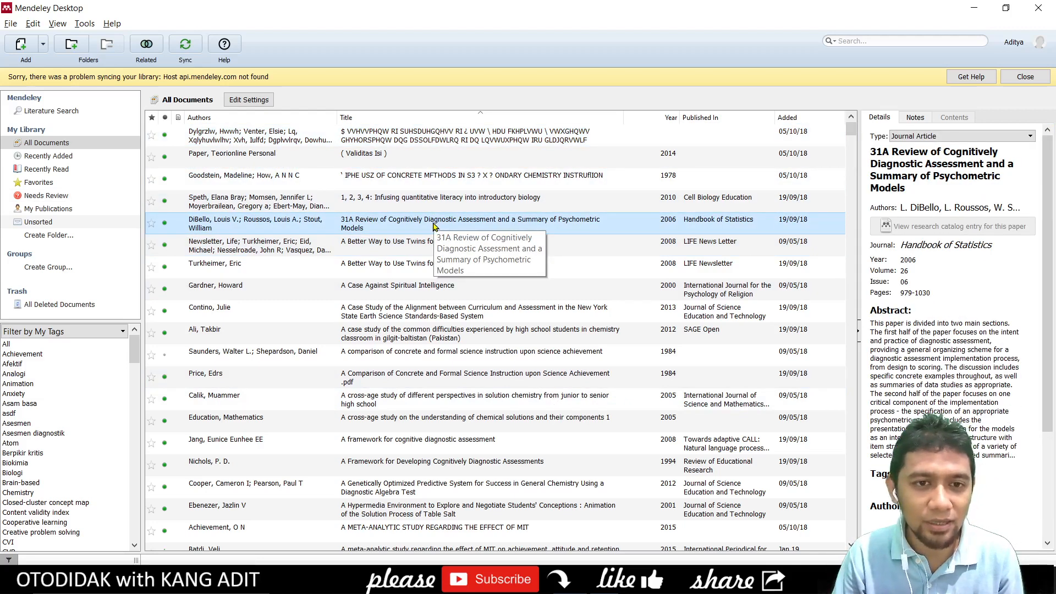
{"action": "left_click", "coordinate": [448, 139]}
{"action": "left_click", "coordinate": [438, 160]}
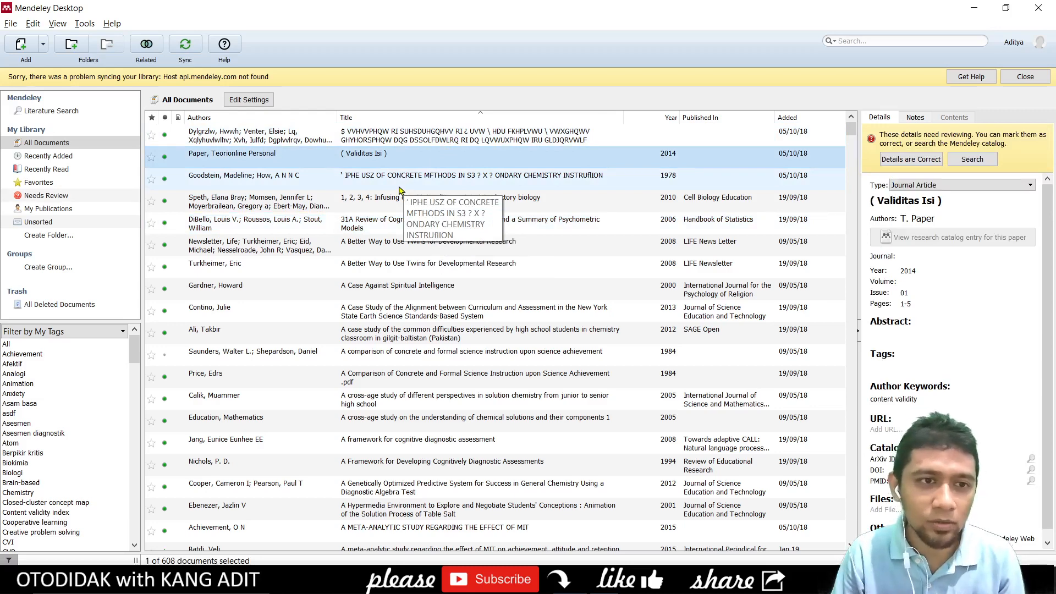
Step: Sort the library by author and inspect the entries without authors, including both "Participatory Educational Research (PER)" records and "Gardner 2007.pdf"
{"action": "left_click", "coordinate": [277, 120]}
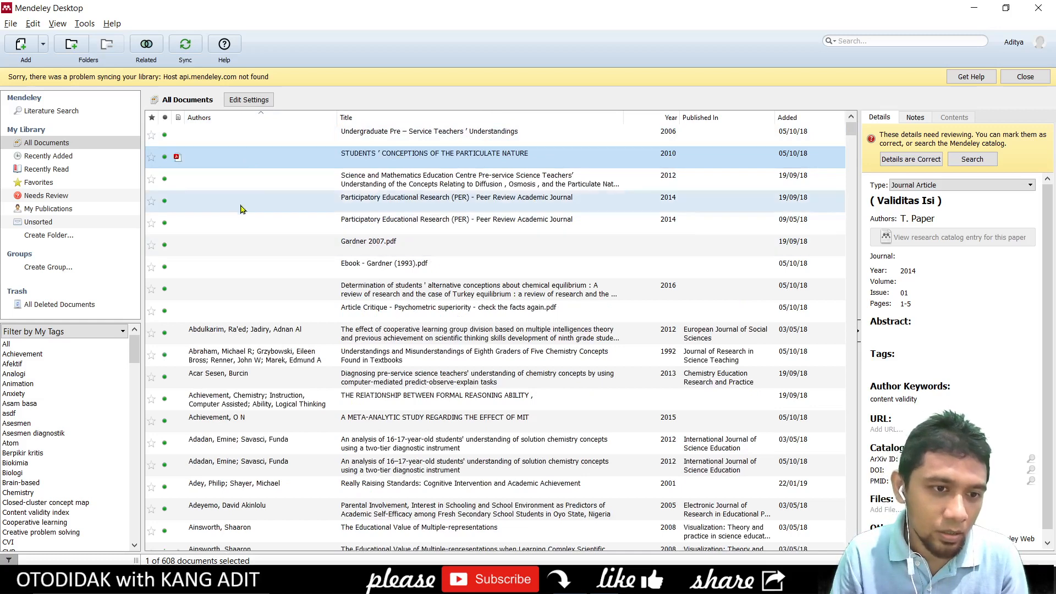
{"action": "left_click", "coordinate": [204, 204]}
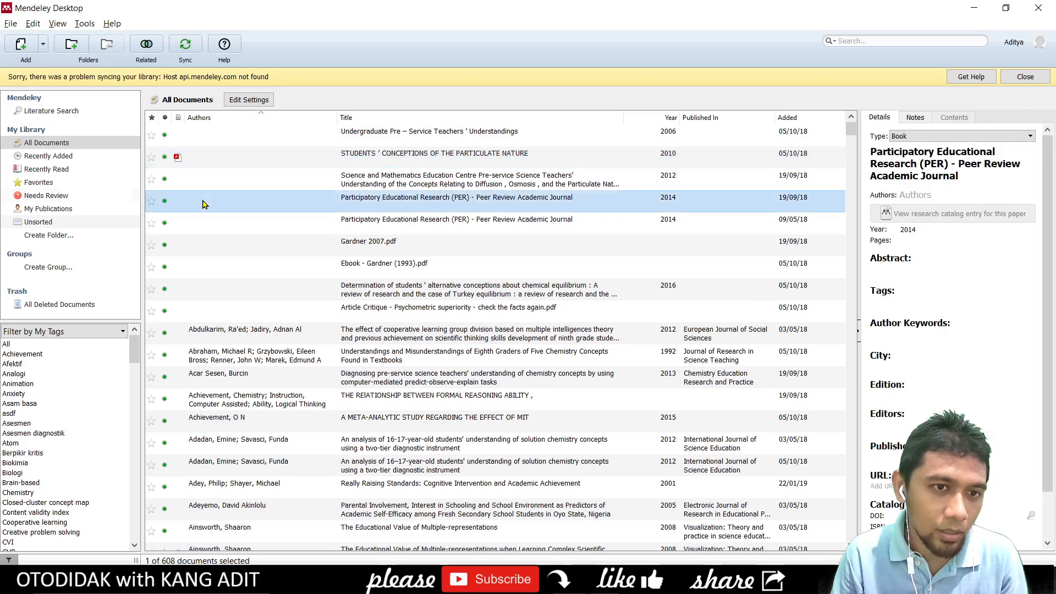
{"action": "left_click", "coordinate": [209, 230]}
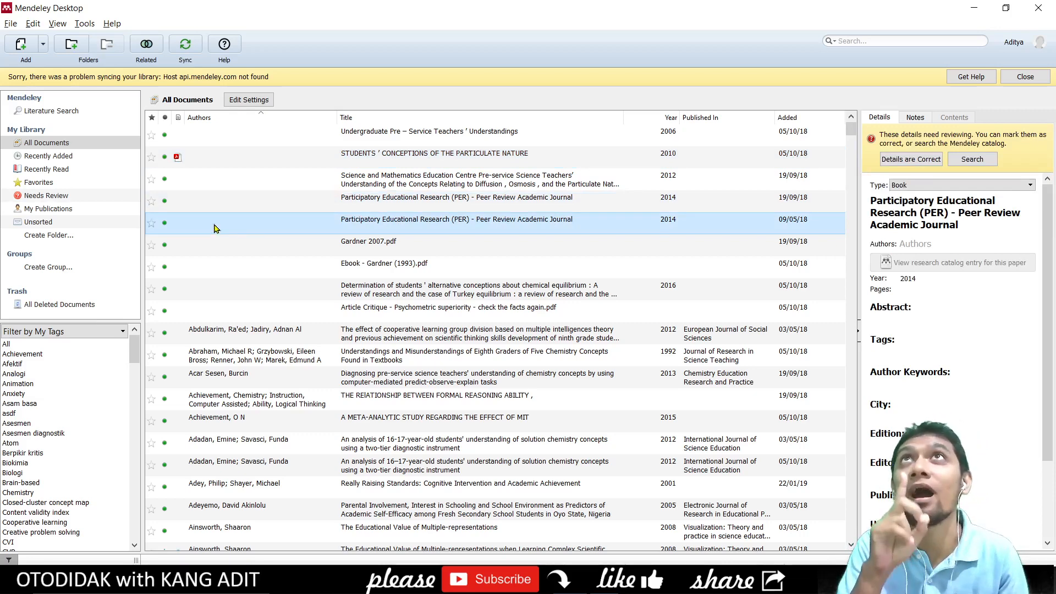
{"action": "left_click", "coordinate": [229, 246]}
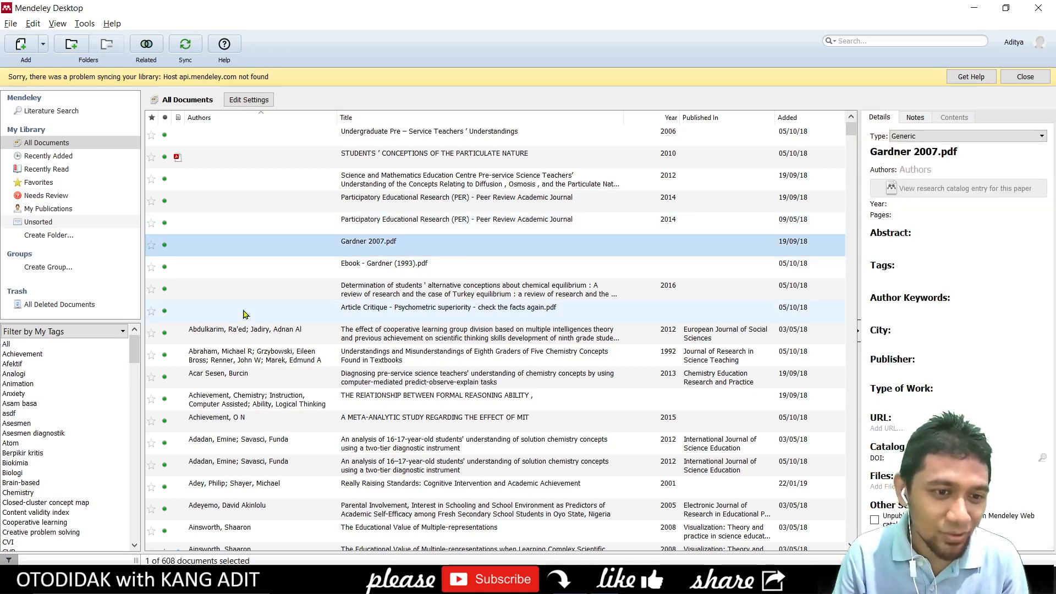
{"action": "left_click", "coordinate": [245, 338]}
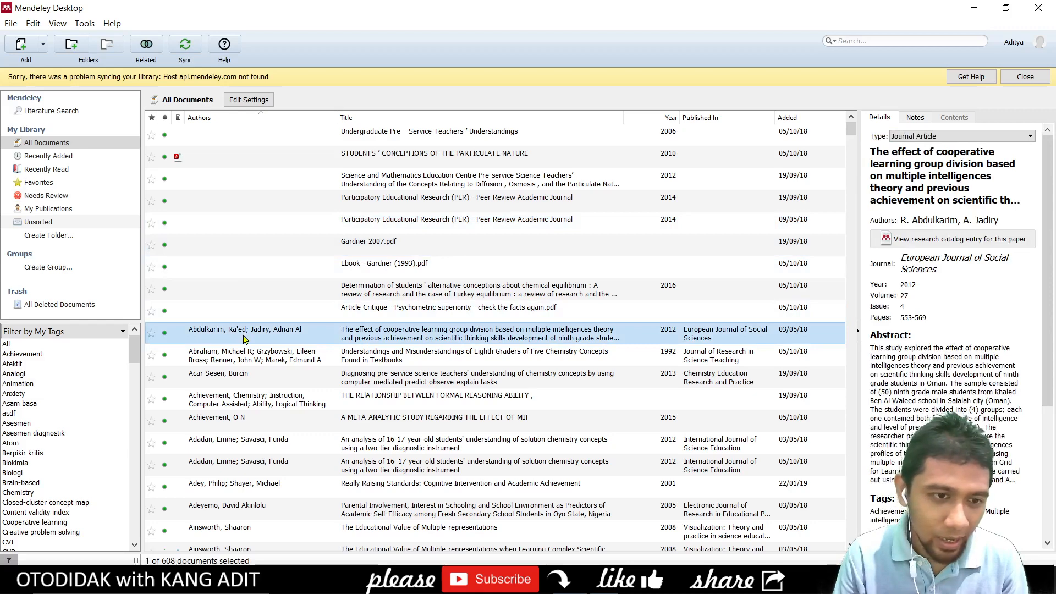
Step: Compare the paired entries for the two-tier diagnostic instrument analysis and "The Educational Value of Multiple-representations"
{"action": "scroll", "coordinate": [245, 338], "scroll_direction": "down", "scroll_amount": 1}
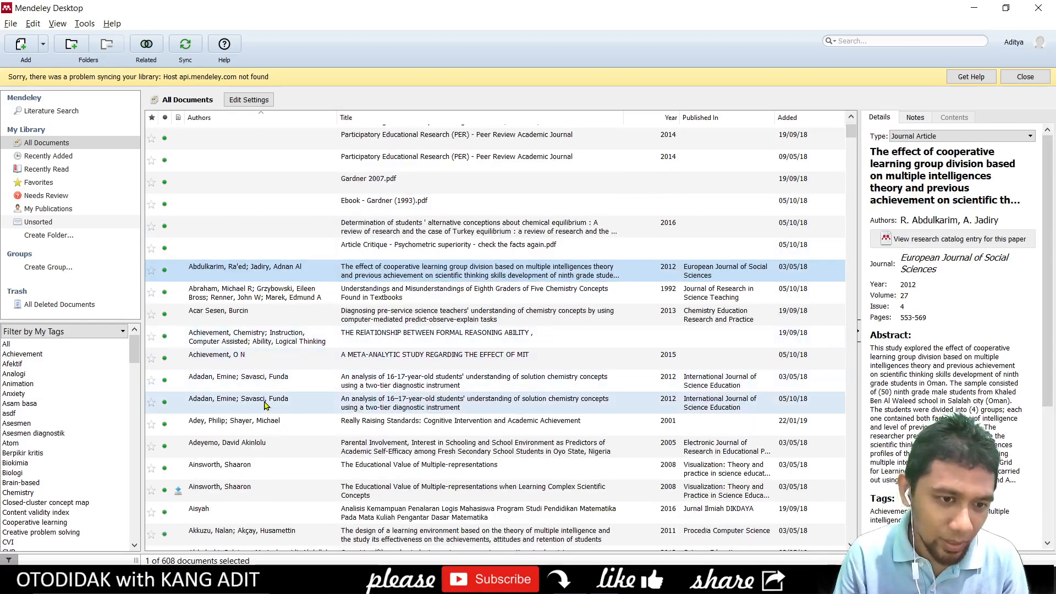
{"action": "left_click", "coordinate": [255, 385]}
{"action": "left_click", "coordinate": [248, 406]}
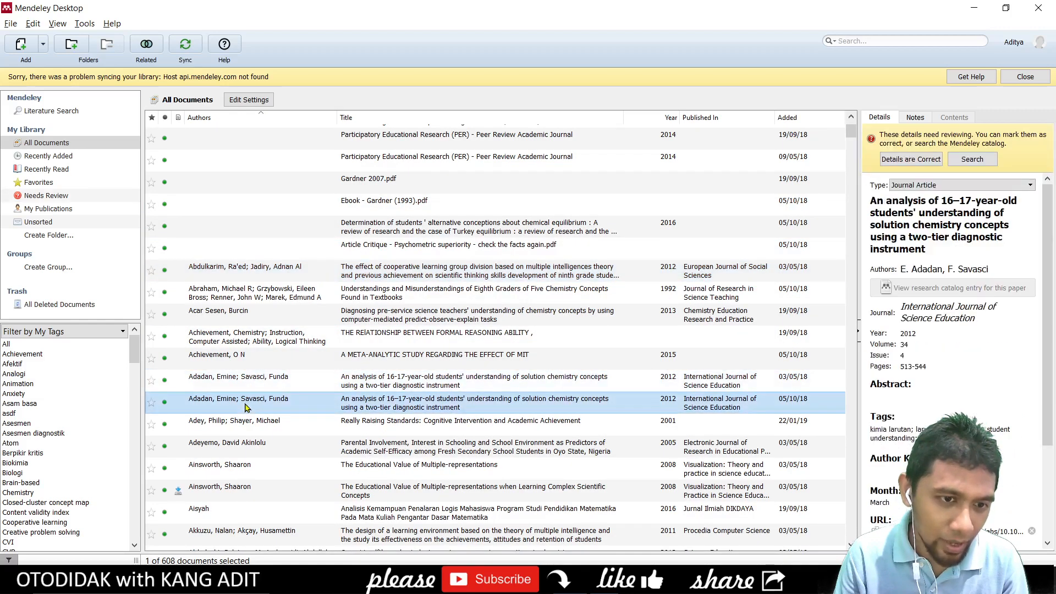
{"action": "scroll", "coordinate": [255, 430], "scroll_direction": "down", "scroll_amount": 1}
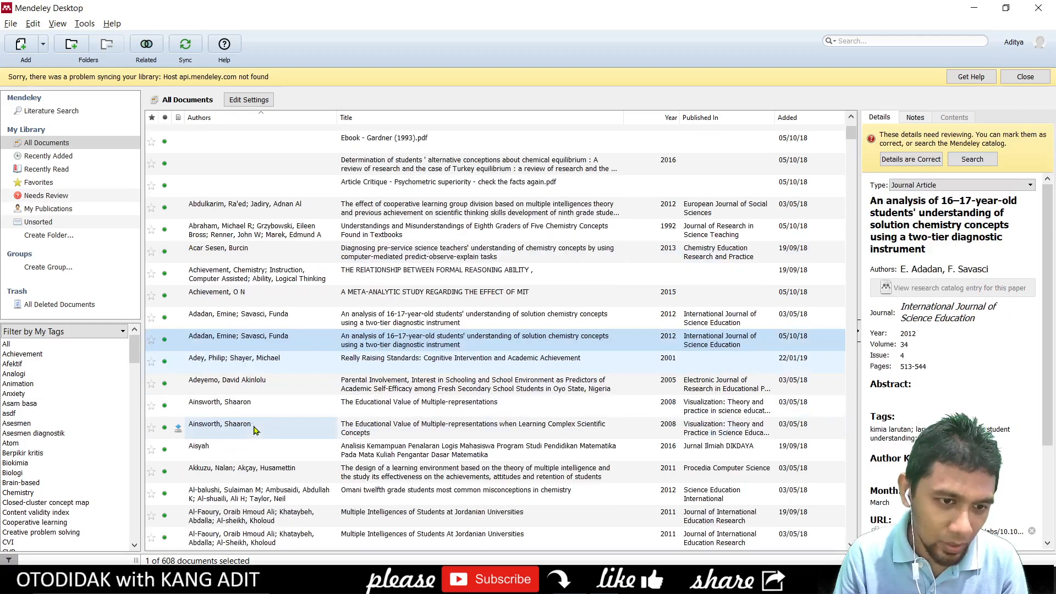
{"action": "left_click", "coordinate": [250, 405]}
{"action": "left_click", "coordinate": [249, 429]}
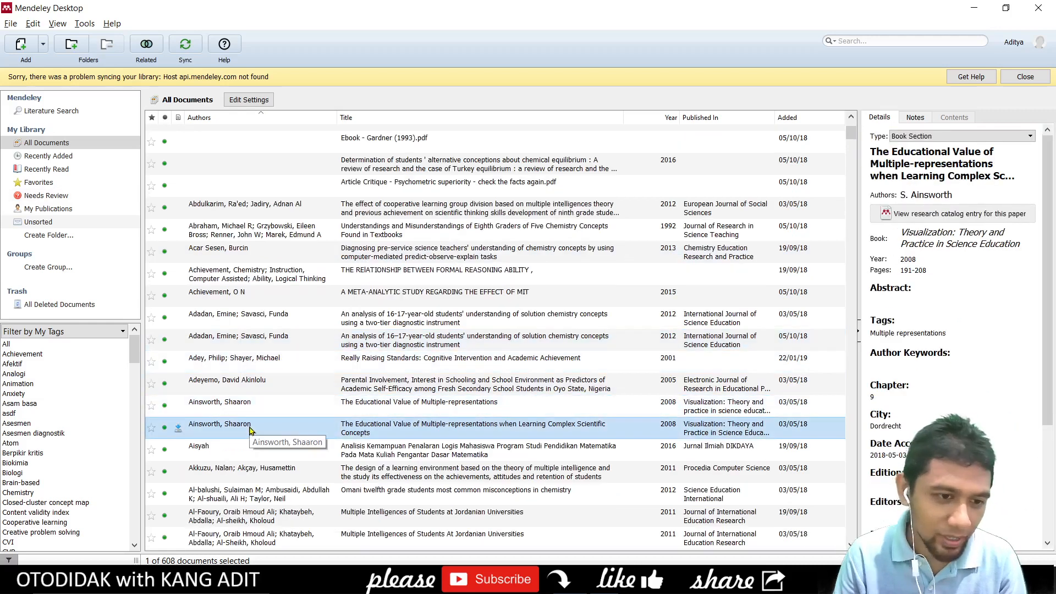
Step: Compare the two "Multiple Intelligences of Students at Jordanian Universities" entries and the adjacent "A case study of the common difficulties" and "SAGE Open" entries
{"action": "scroll", "coordinate": [250, 430], "scroll_direction": "down", "scroll_amount": 1}
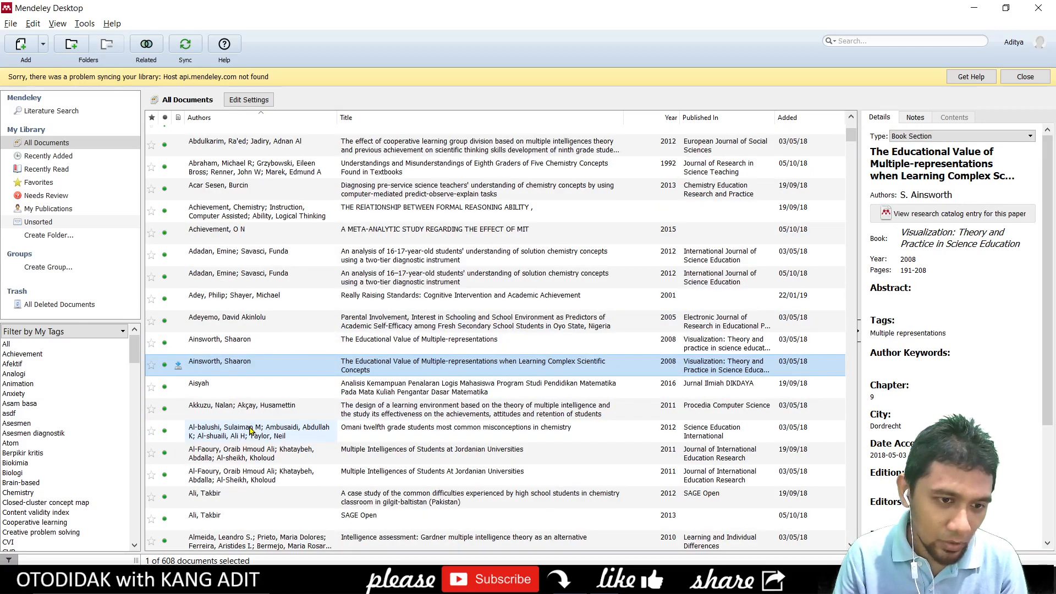
{"action": "left_click", "coordinate": [248, 458]}
{"action": "left_click", "coordinate": [252, 476]}
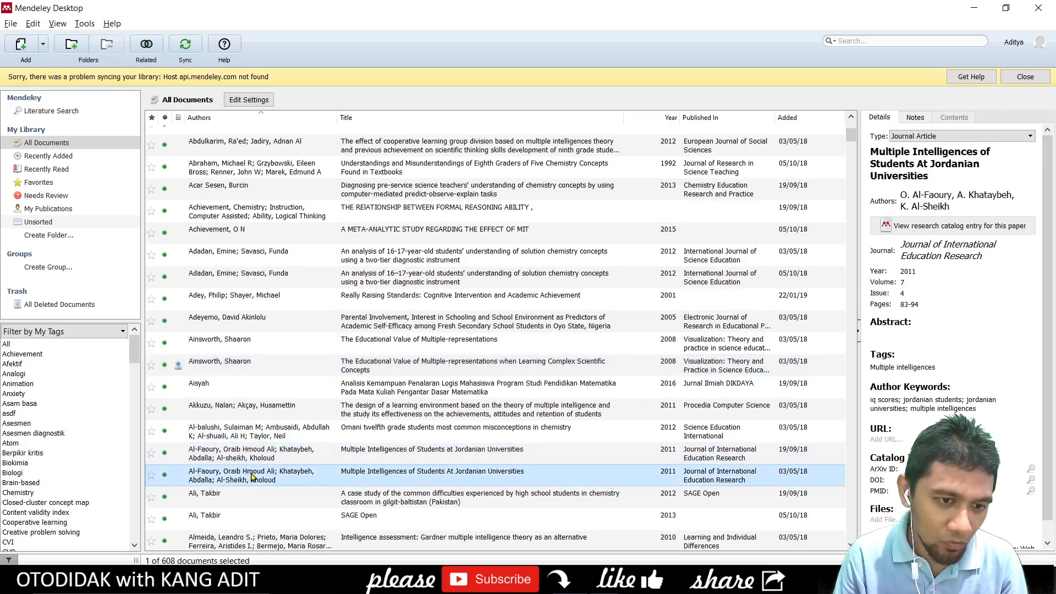
{"action": "left_click", "coordinate": [246, 502]}
{"action": "left_click", "coordinate": [241, 521]}
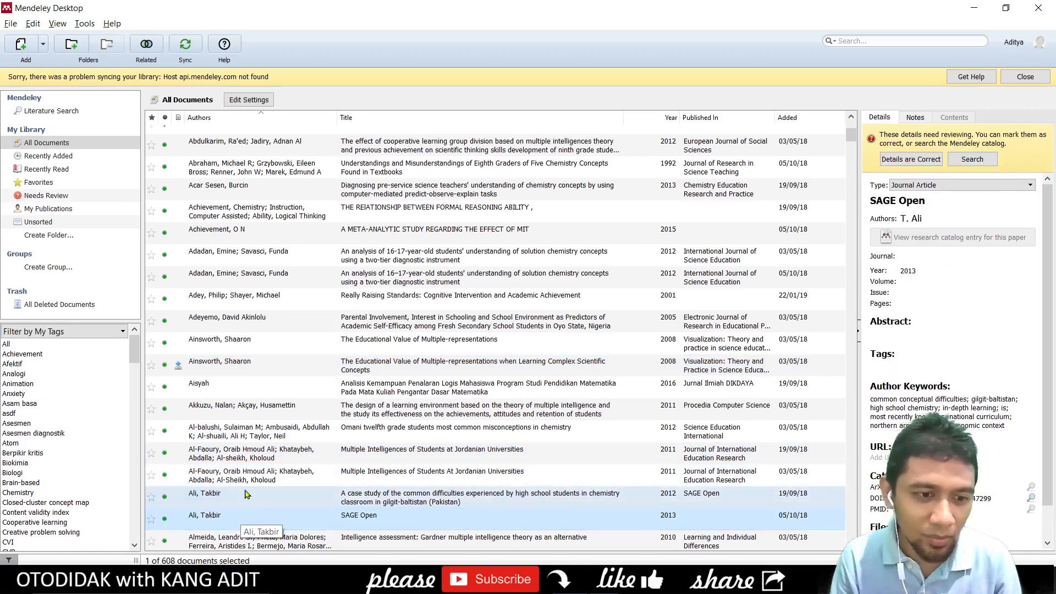
{"action": "scroll", "coordinate": [246, 495], "scroll_direction": "up", "scroll_amount": 3}
{"action": "scroll", "coordinate": [246, 494], "scroll_direction": "down", "scroll_amount": 4}
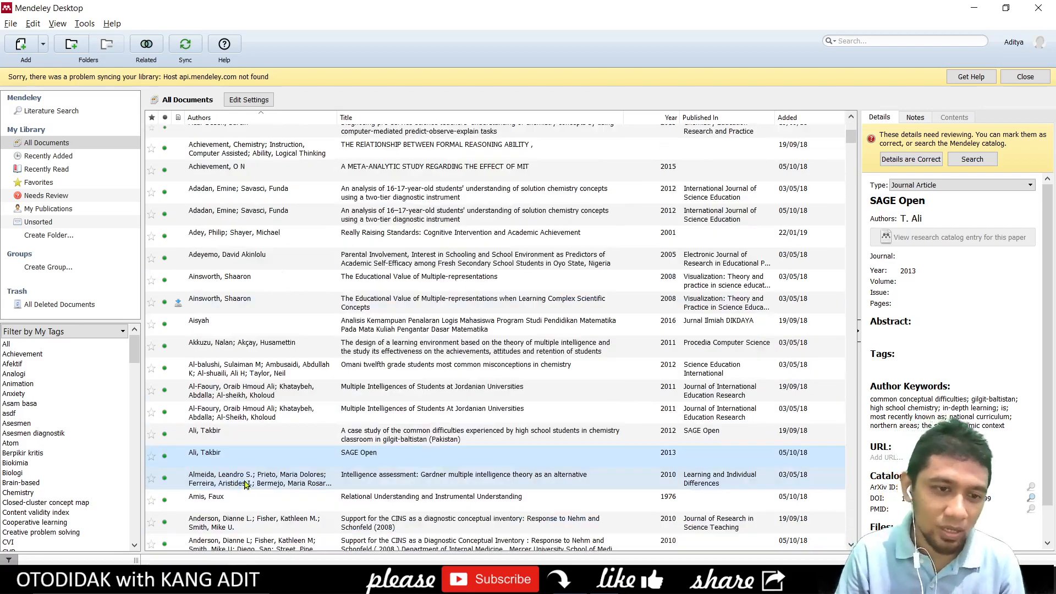
{"action": "scroll", "coordinate": [246, 481], "scroll_direction": "down", "scroll_amount": 2}
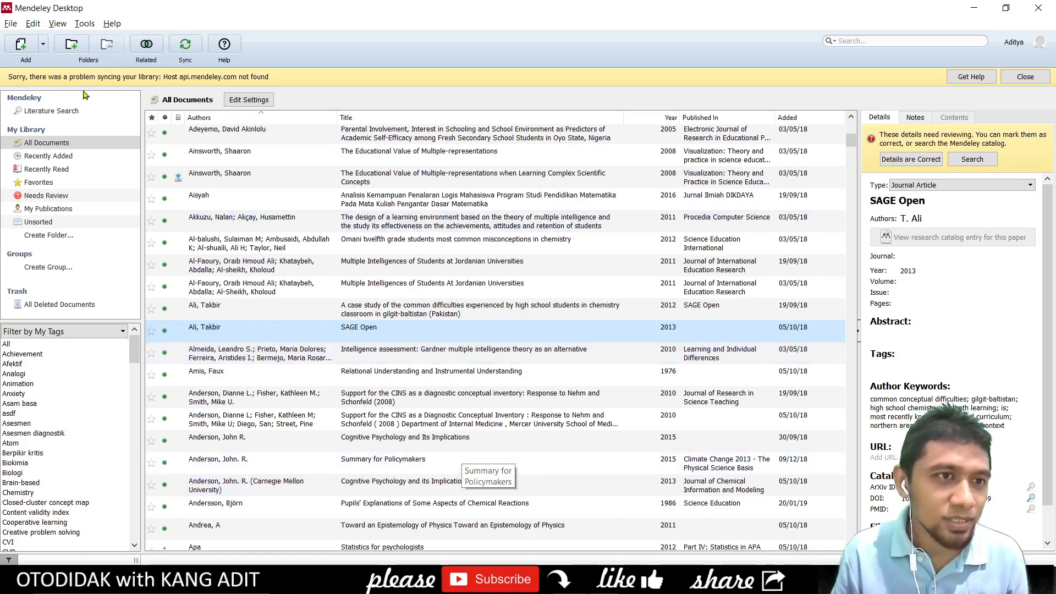
Step: Check all documents for duplicates and look through the whole list of duplicate sets
{"action": "left_click", "coordinate": [82, 24]}
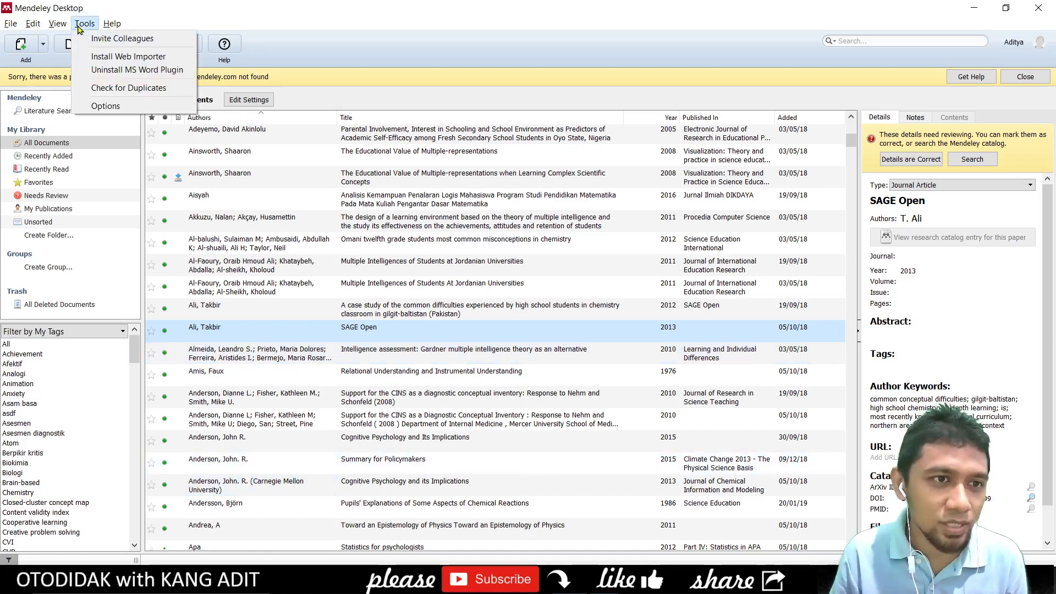
{"action": "left_click", "coordinate": [114, 90]}
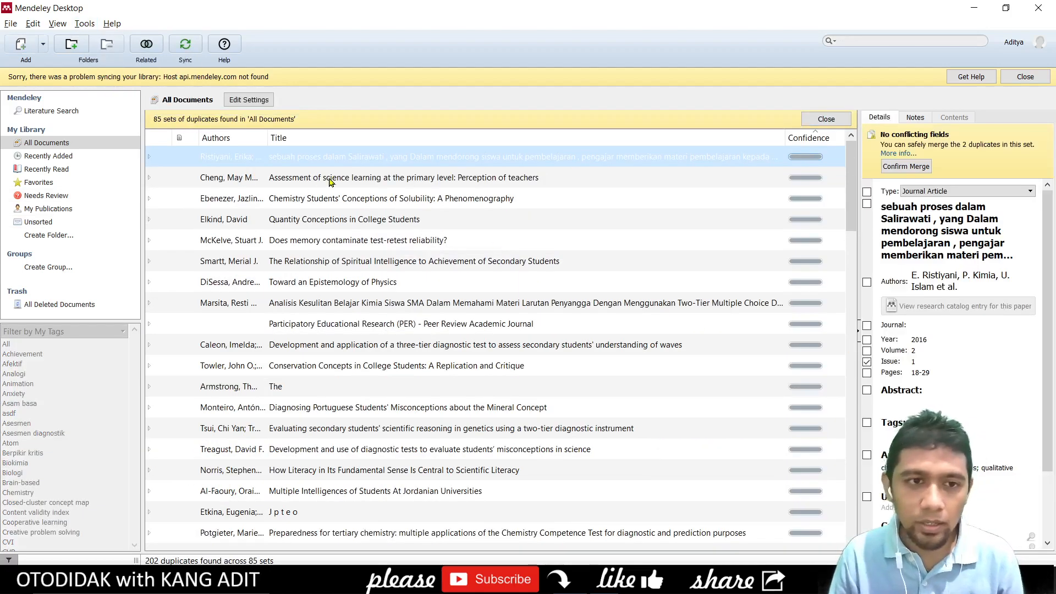
{"action": "left_click", "coordinate": [330, 180]}
{"action": "left_click", "coordinate": [345, 205]}
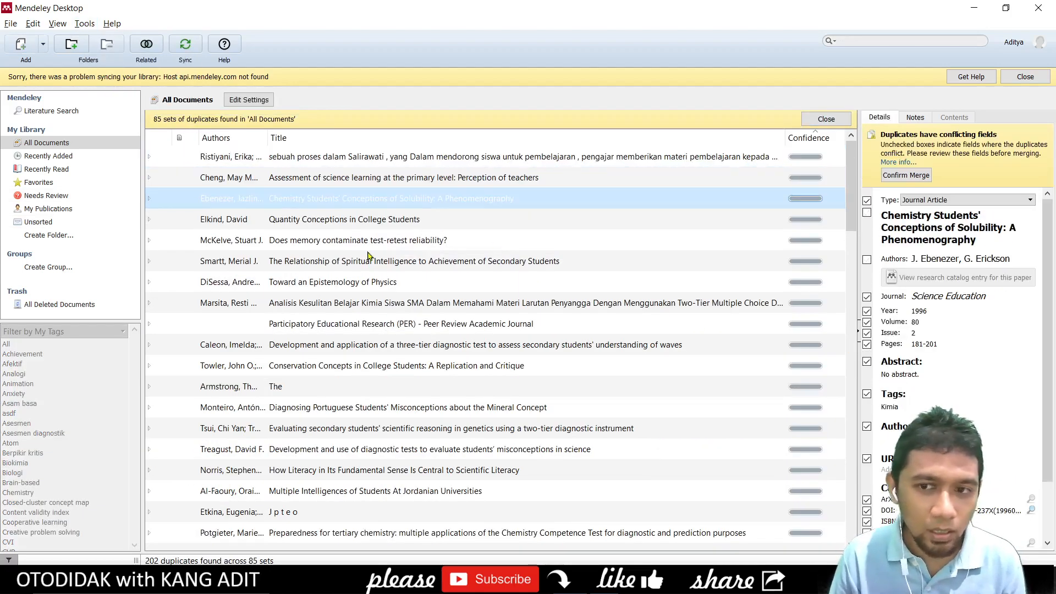
{"action": "scroll", "coordinate": [368, 256], "scroll_direction": "down", "scroll_amount": 5}
{"action": "scroll", "coordinate": [368, 256], "scroll_direction": "down", "scroll_amount": 20}
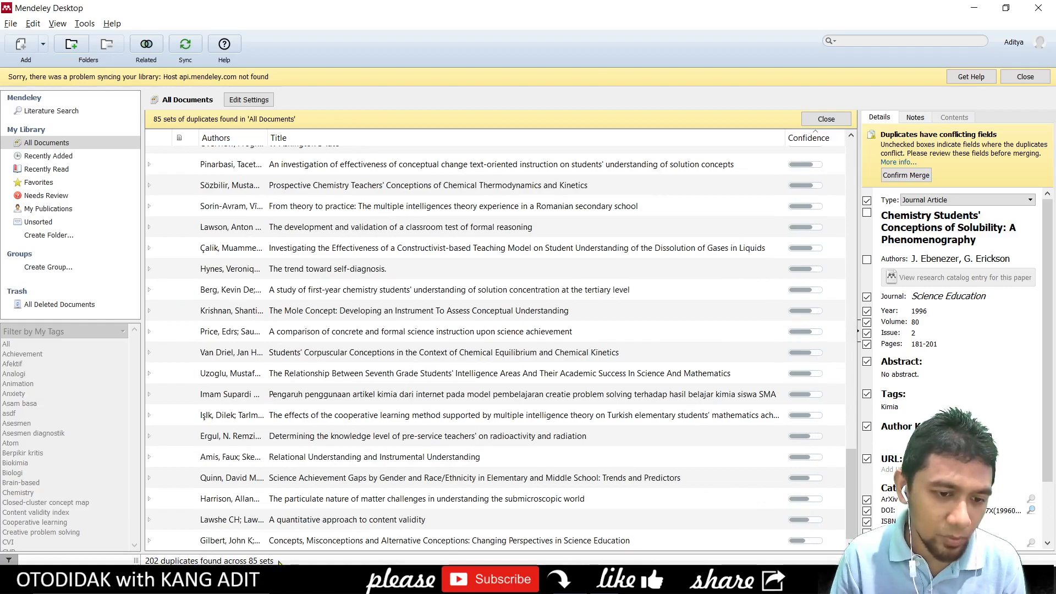
{"action": "scroll", "coordinate": [354, 492], "scroll_direction": "up", "scroll_amount": 10}
{"action": "scroll", "coordinate": [353, 492], "scroll_direction": "up", "scroll_amount": 10}
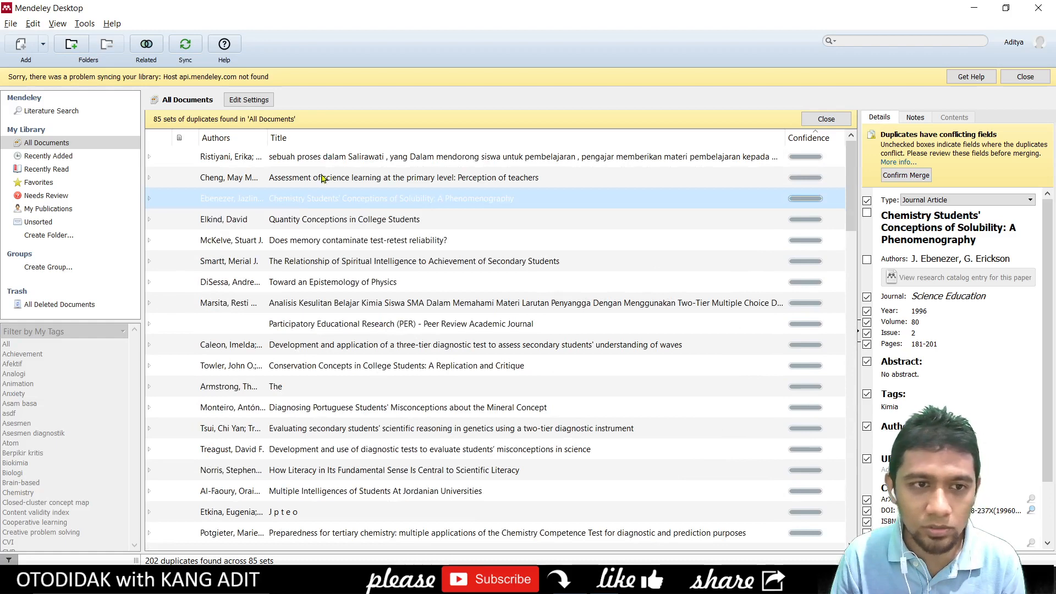
Step: Expand the first duplicate set, "sebuah proses dalam Salirawati", and compare the details of its two documents
{"action": "left_click", "coordinate": [311, 159]}
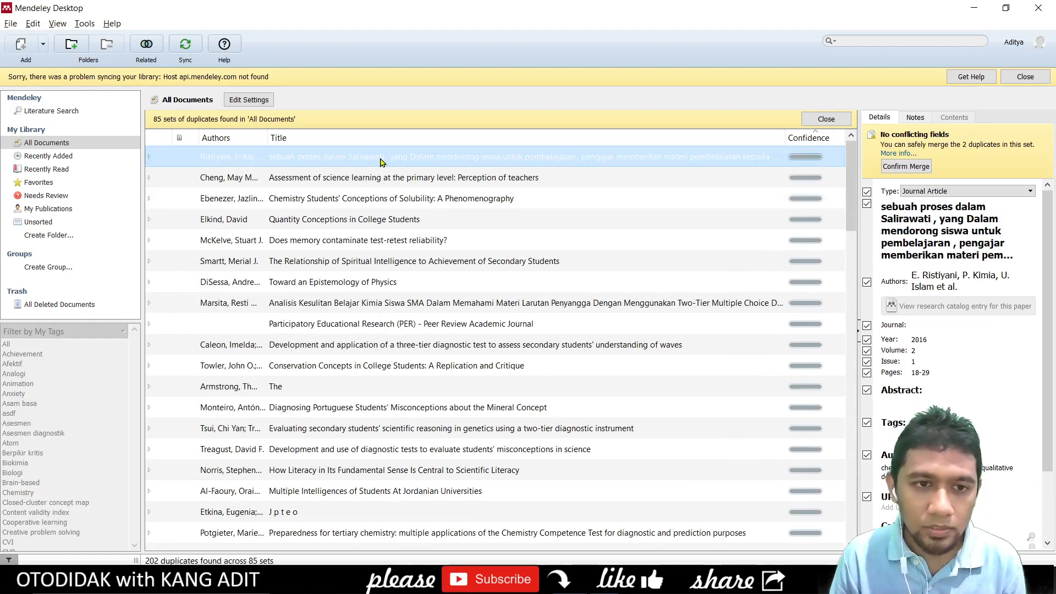
{"action": "double_click", "coordinate": [361, 160]}
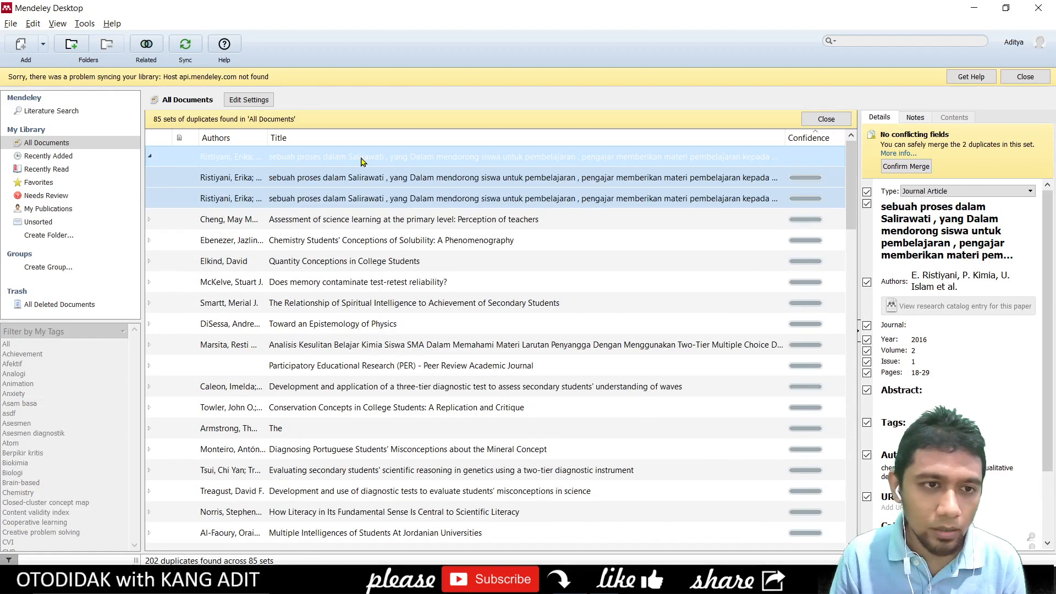
{"action": "left_click", "coordinate": [323, 181]}
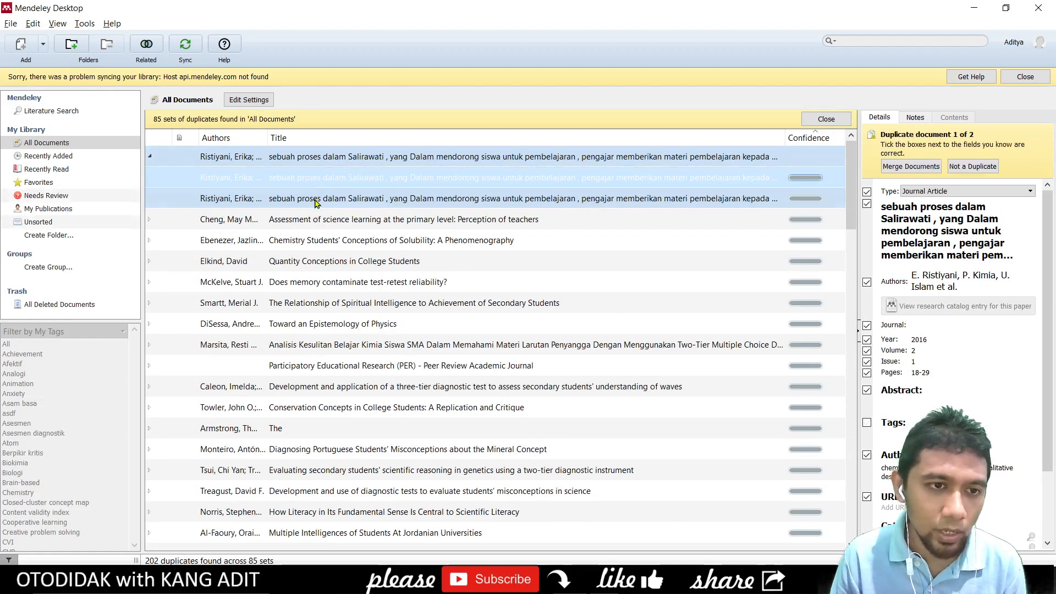
{"action": "left_click", "coordinate": [307, 159]}
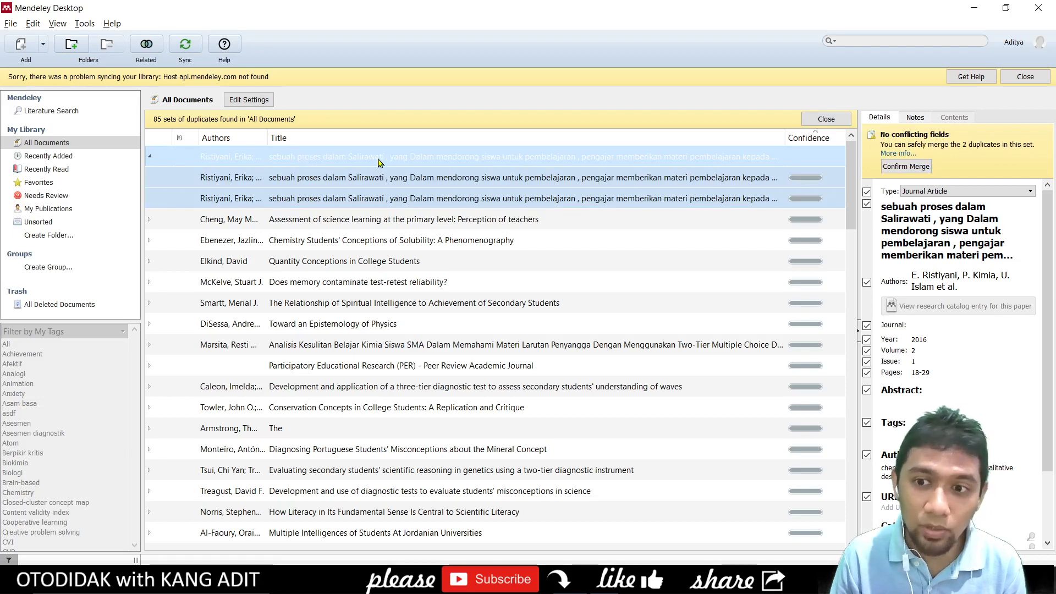
{"action": "left_click", "coordinate": [312, 184]}
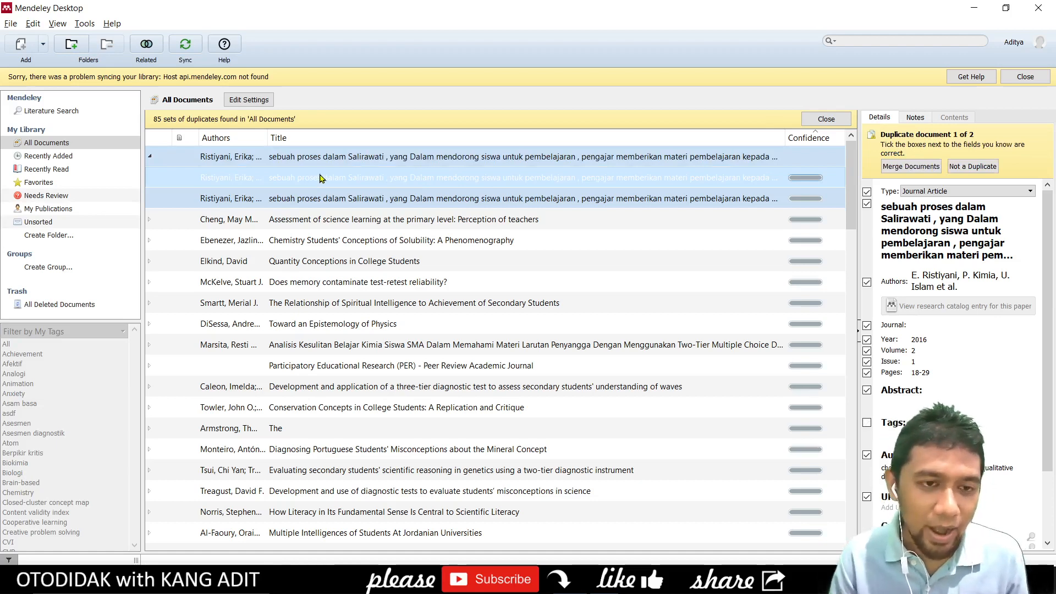
{"action": "left_click", "coordinate": [308, 198]}
{"action": "left_click", "coordinate": [313, 178]}
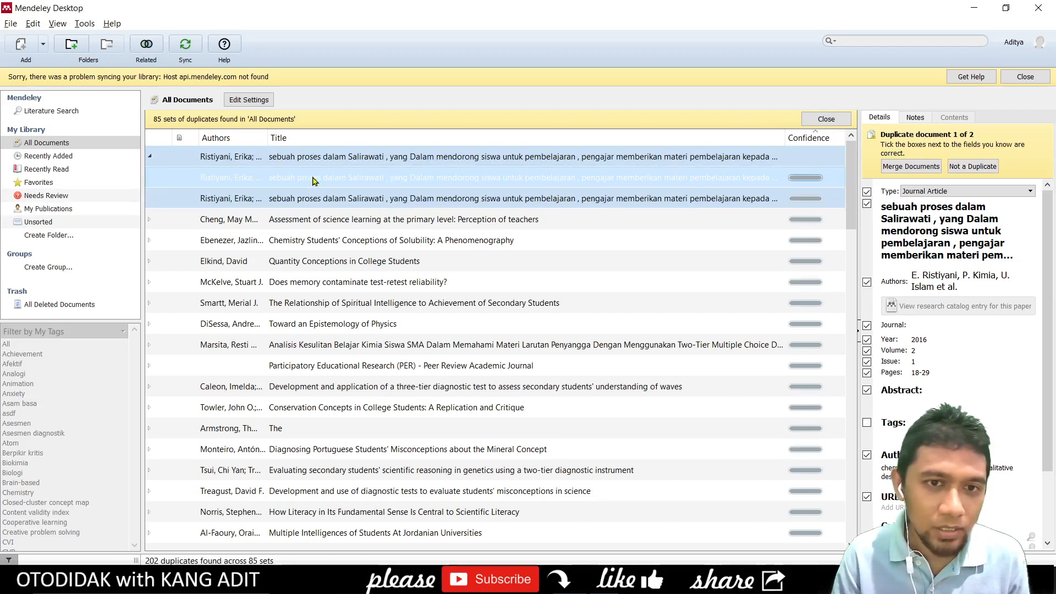
{"action": "left_click", "coordinate": [332, 203]}
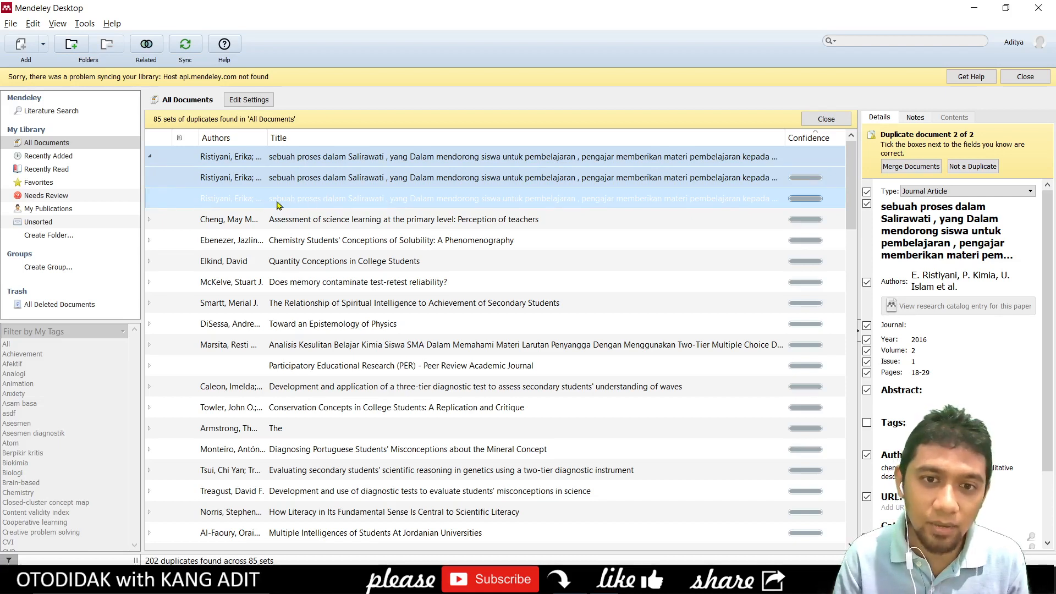
{"action": "left_click", "coordinate": [288, 182]}
{"action": "left_click", "coordinate": [291, 201]}
{"action": "left_click", "coordinate": [291, 182]}
{"action": "left_click", "coordinate": [294, 199]}
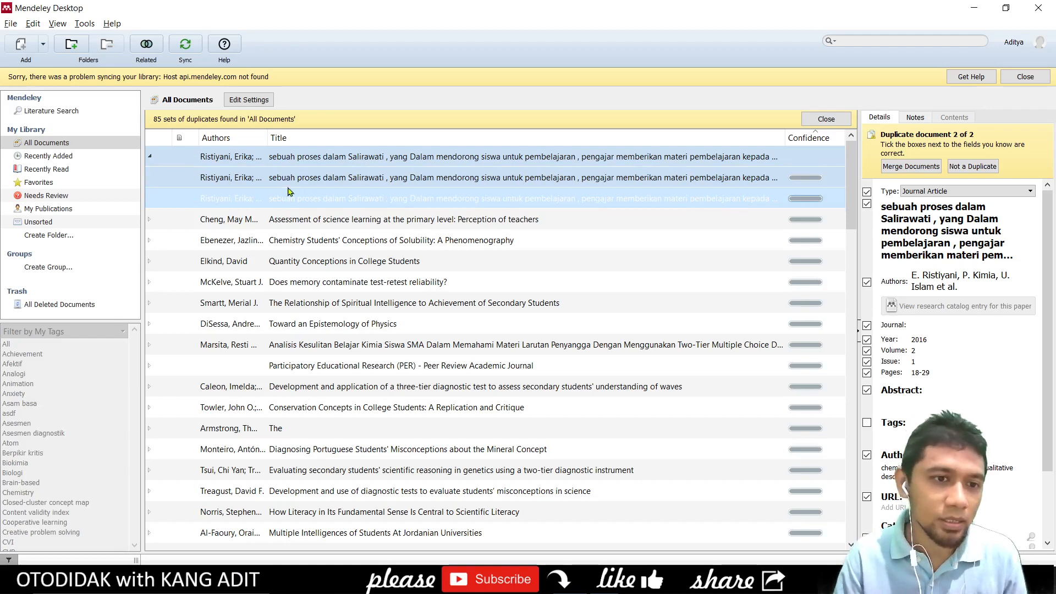
Step: Inspect further duplicate sets, from "Assessment of science learning at the primary level" to "Analisis Kesulitan Belajar Kimia Siswa SMA", expanding the latter
{"action": "left_click", "coordinate": [310, 223]}
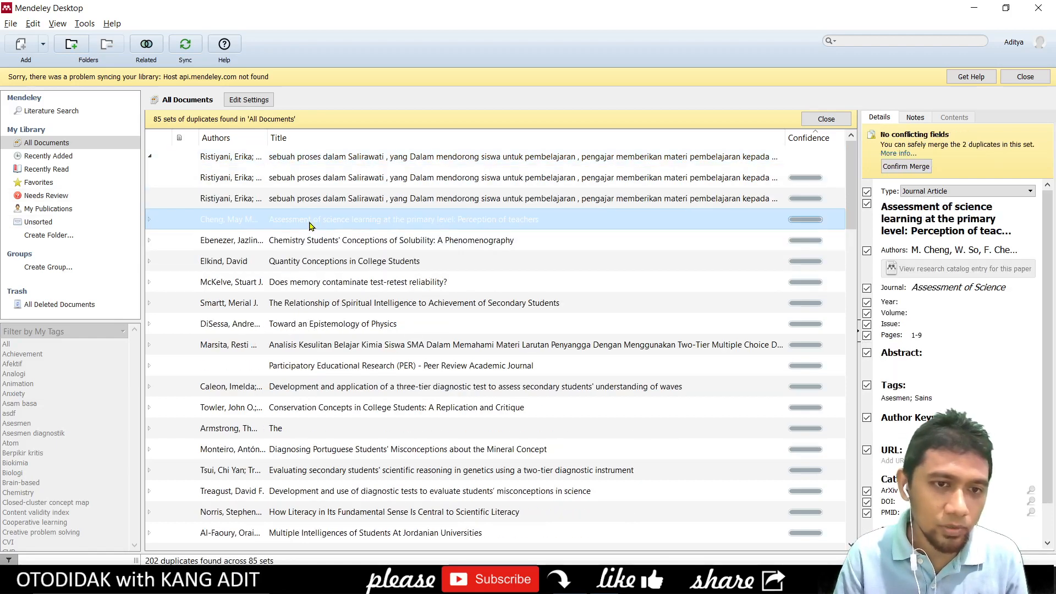
{"action": "left_click", "coordinate": [297, 243]}
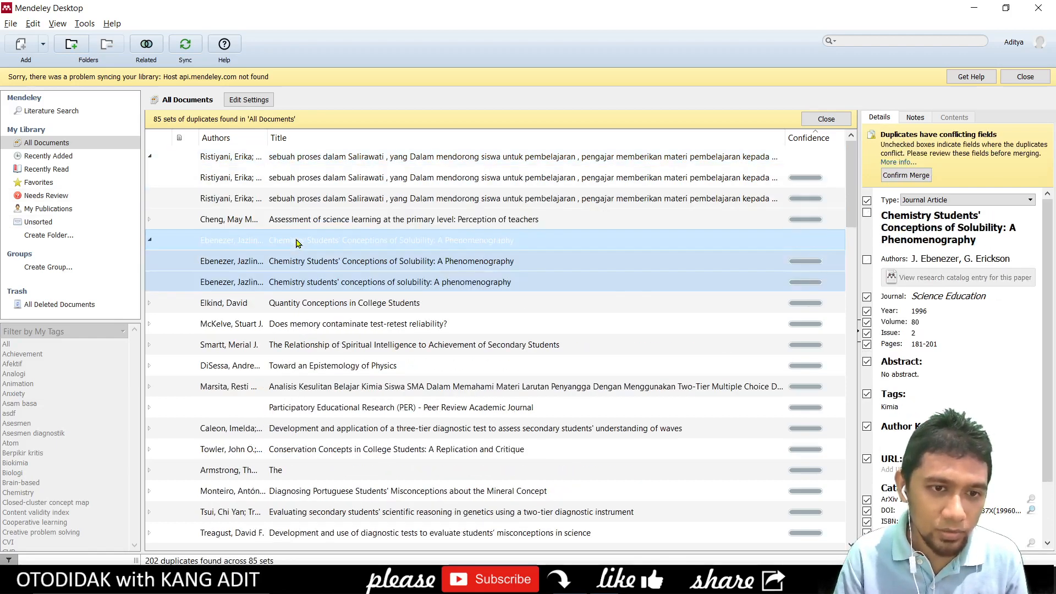
{"action": "left_click", "coordinate": [295, 263]}
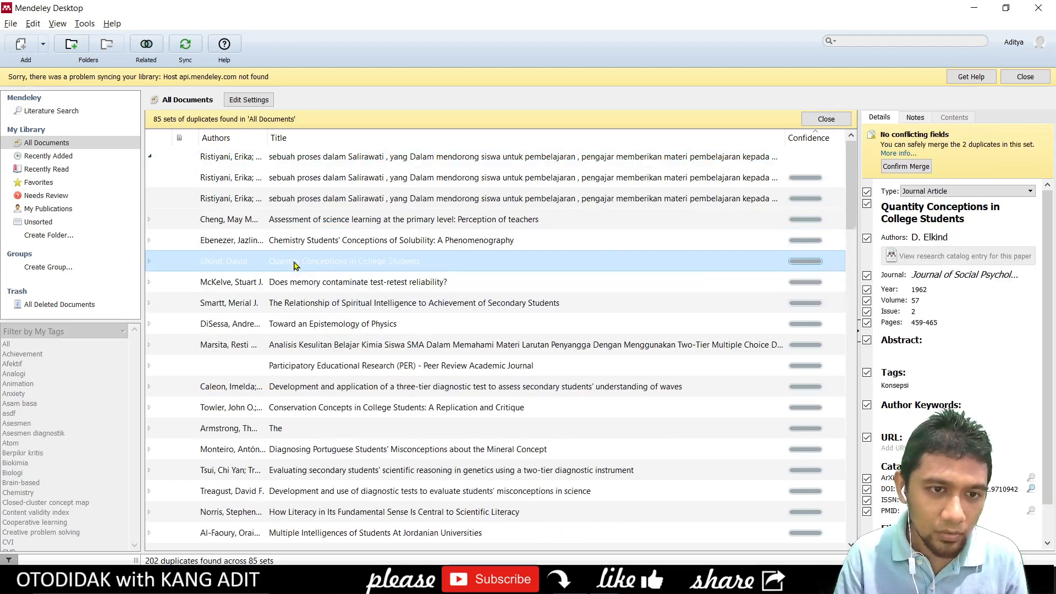
{"action": "left_click", "coordinate": [295, 283]}
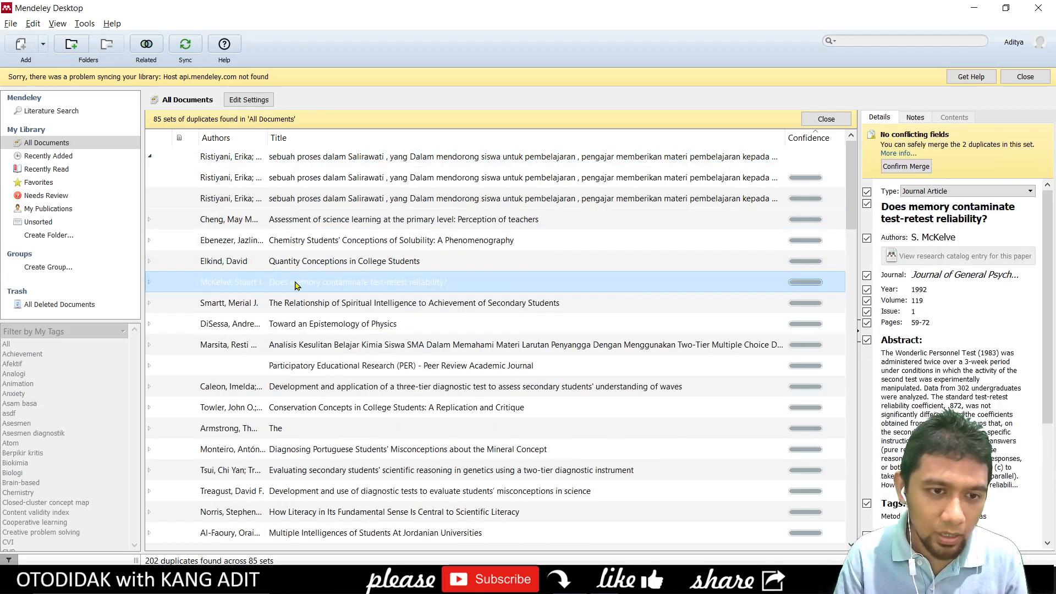
{"action": "left_click", "coordinate": [312, 344]}
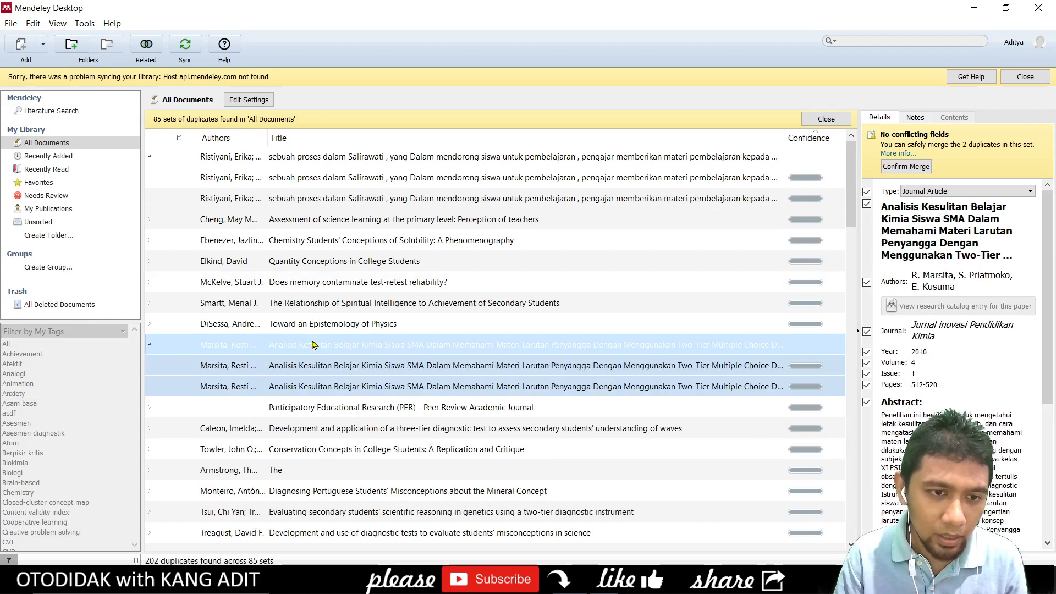
Step: Examine the first duplicate set's combined details, then expand and collapse the "Assessment of science learning at the primary level" set
{"action": "left_click", "coordinate": [305, 161]}
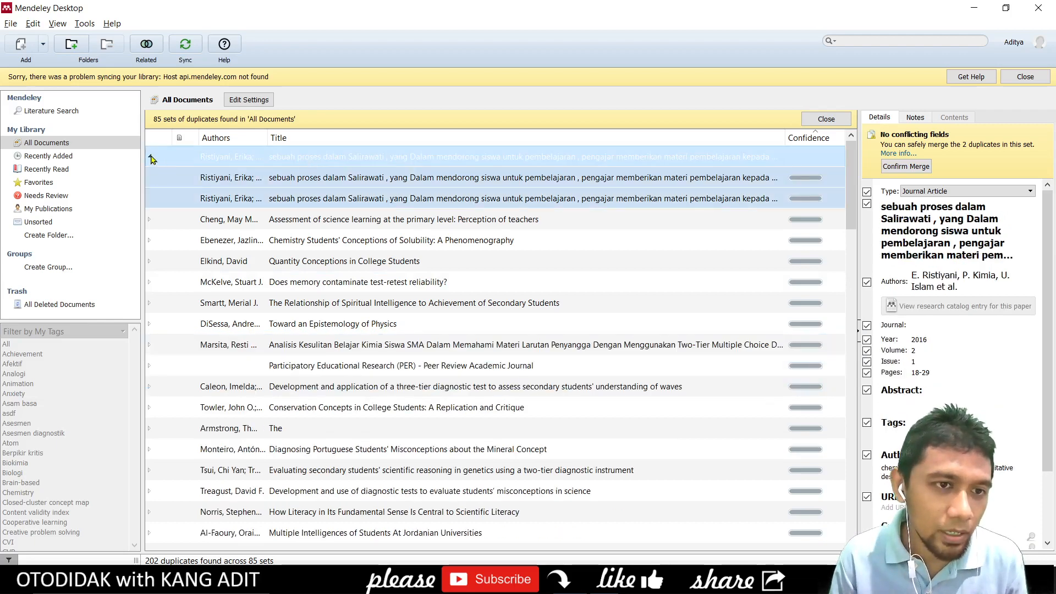
{"action": "left_click", "coordinate": [297, 222]}
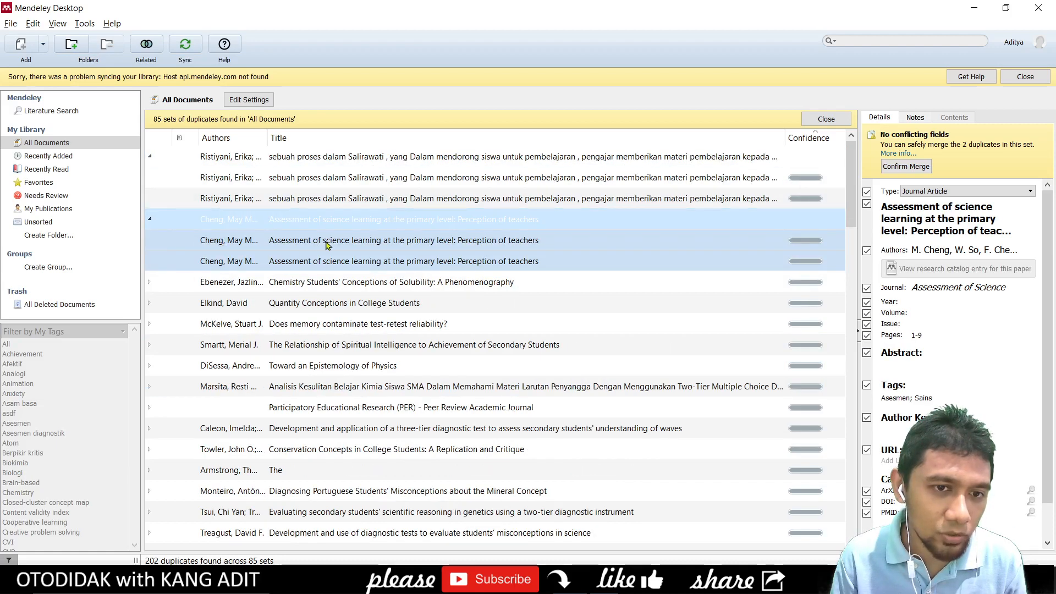
{"action": "double_click", "coordinate": [261, 219]}
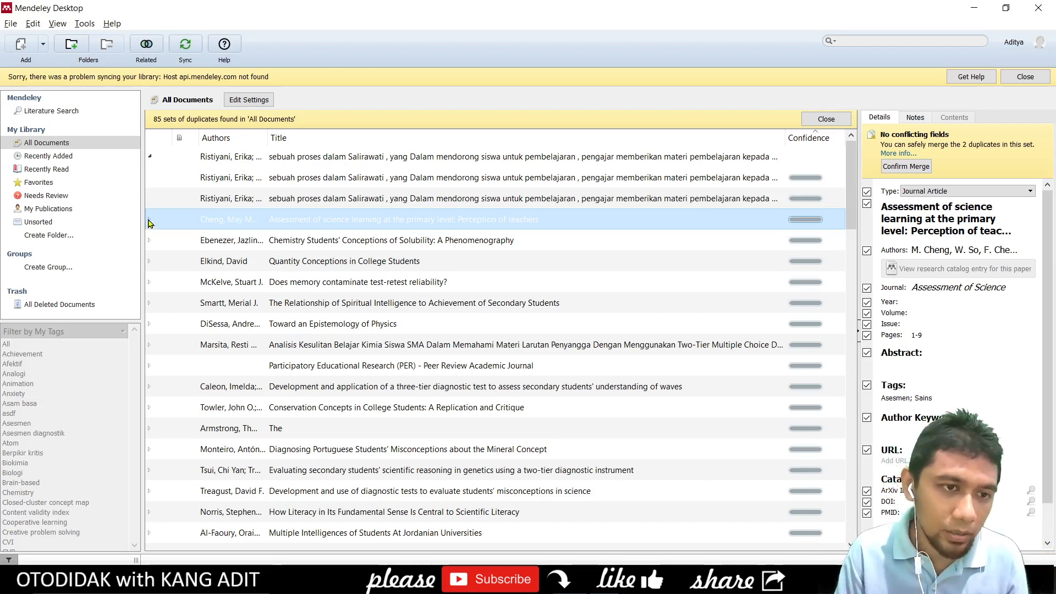
{"action": "double_click", "coordinate": [202, 224]}
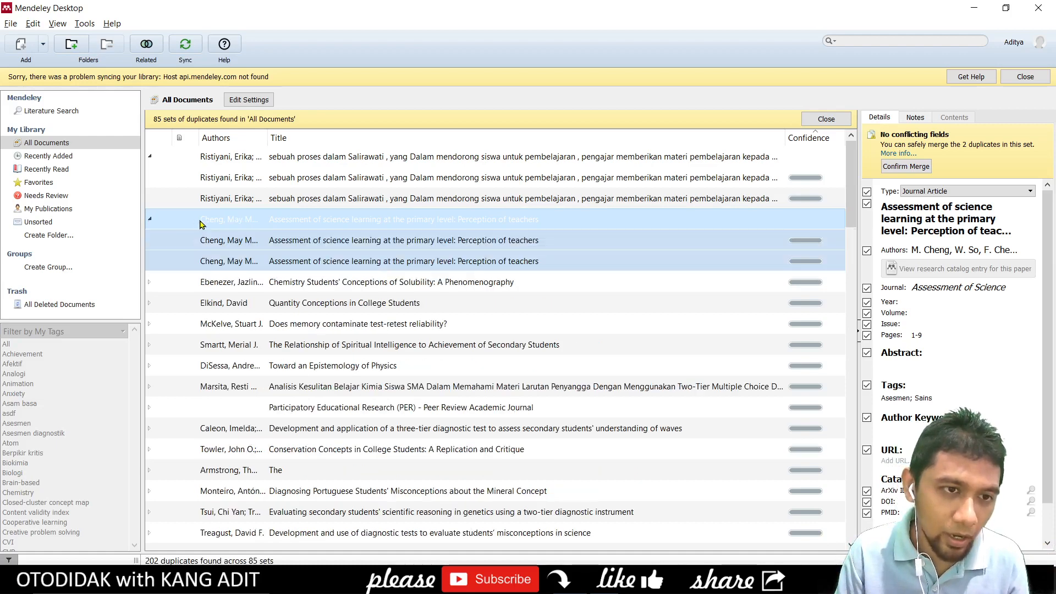
{"action": "double_click", "coordinate": [171, 223]}
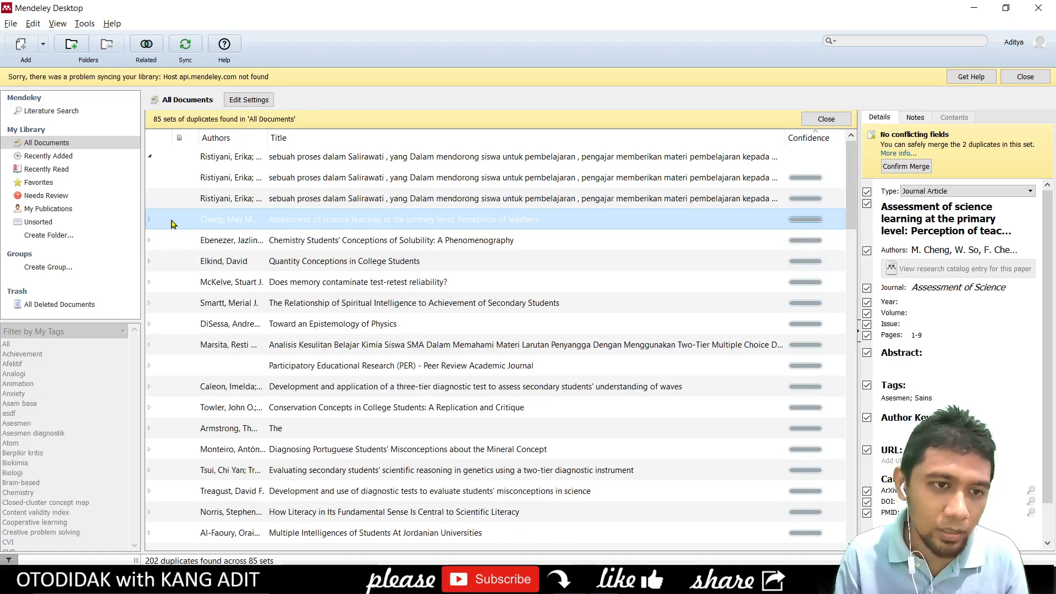
Step: Inspect both documents of the first duplicate set and the following sets down to "Quantity Conceptions in College Students"
{"action": "left_click", "coordinate": [277, 183]}
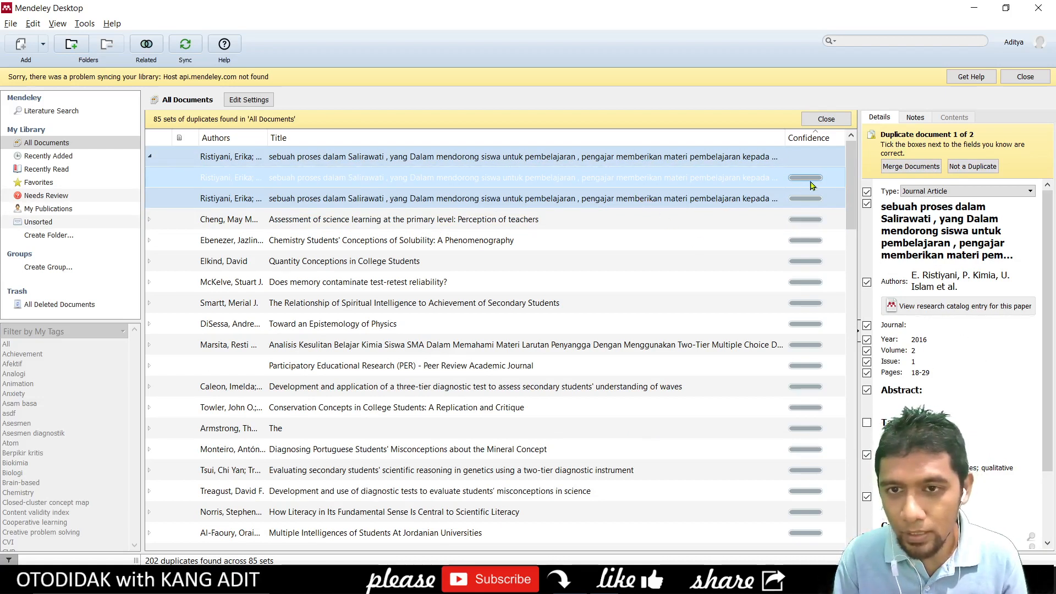
{"action": "left_click", "coordinate": [752, 201]}
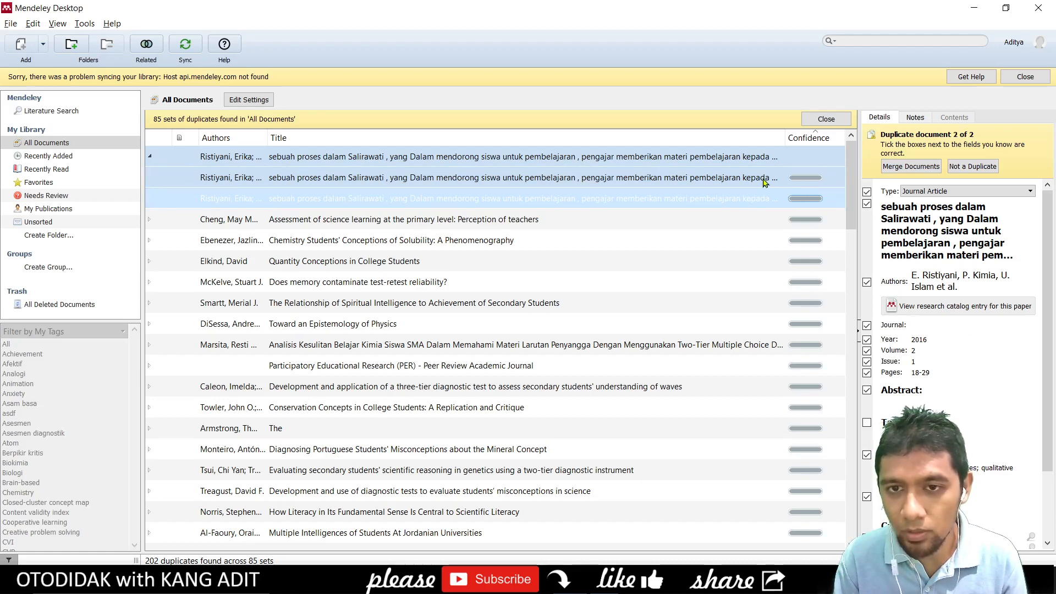
{"action": "left_click", "coordinate": [713, 223]}
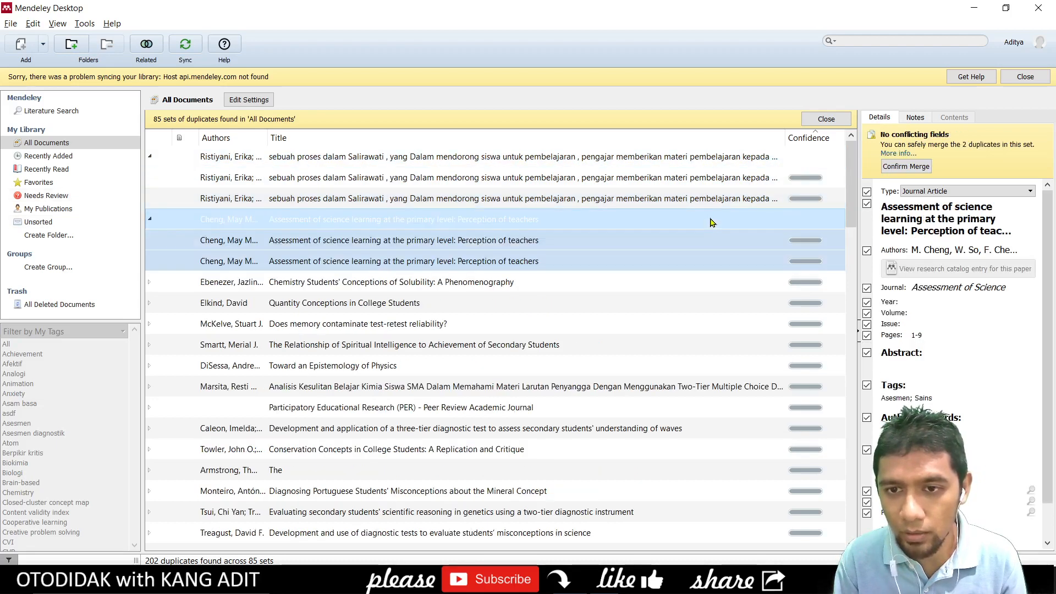
{"action": "left_click", "coordinate": [707, 242]}
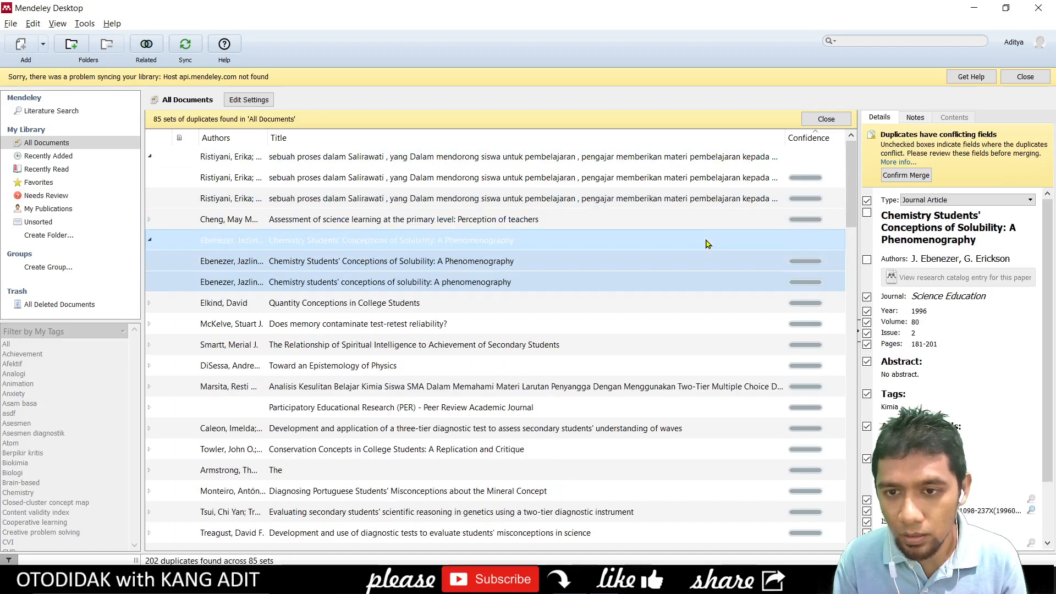
{"action": "left_click", "coordinate": [711, 268]}
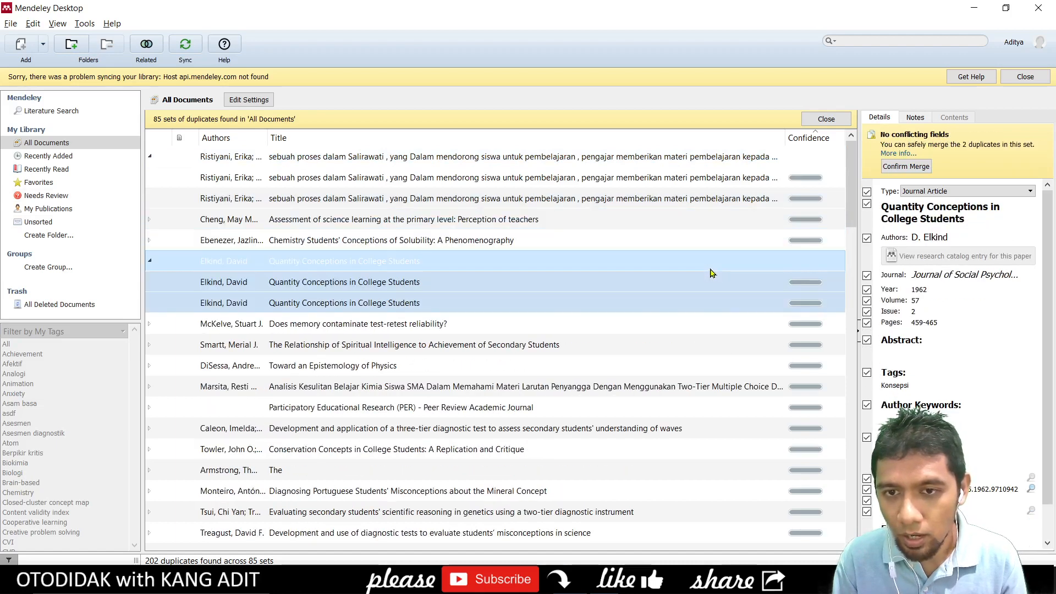
Step: Compare the combined details of the "sebuah proses dalam Salirawati" set with those of each of its two documents, checking the Tags field
{"action": "left_click", "coordinate": [762, 180]}
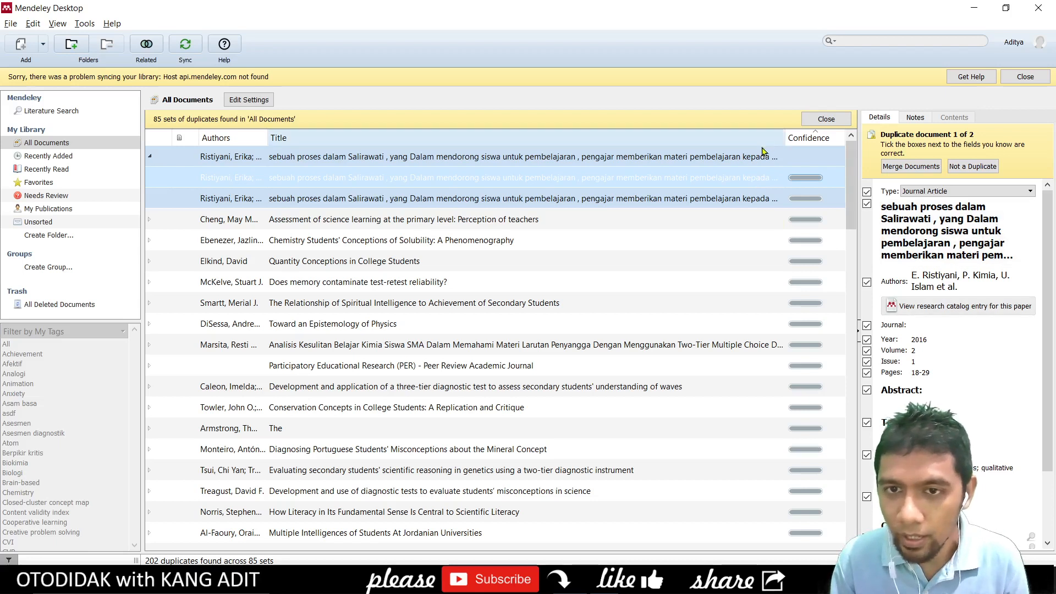
{"action": "left_click", "coordinate": [732, 177]}
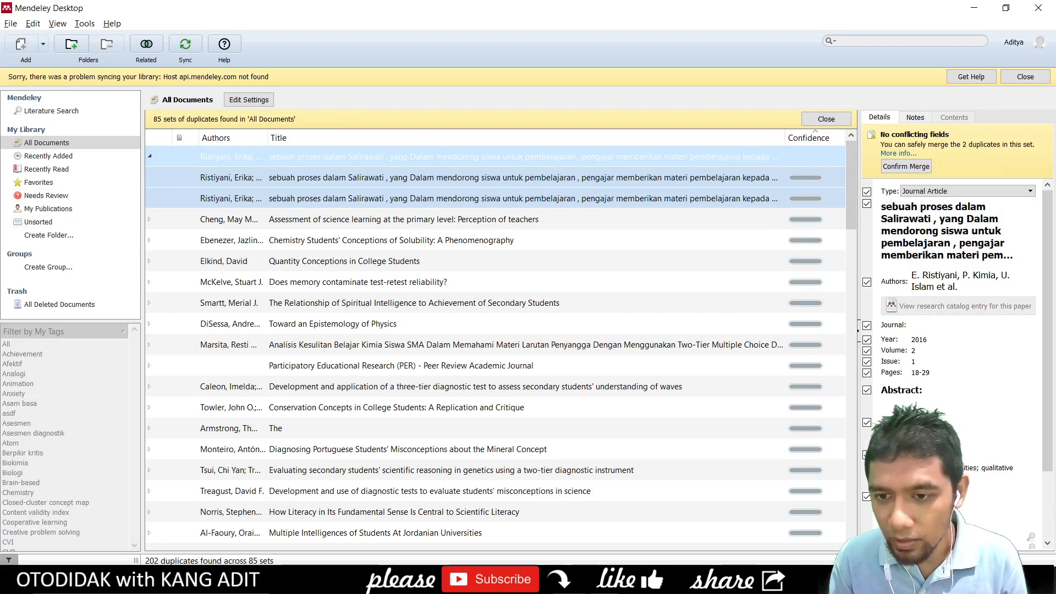
{"action": "scroll", "coordinate": [957, 330], "scroll_direction": "down", "scroll_amount": 3}
{"action": "scroll", "coordinate": [957, 330], "scroll_direction": "up", "scroll_amount": 3}
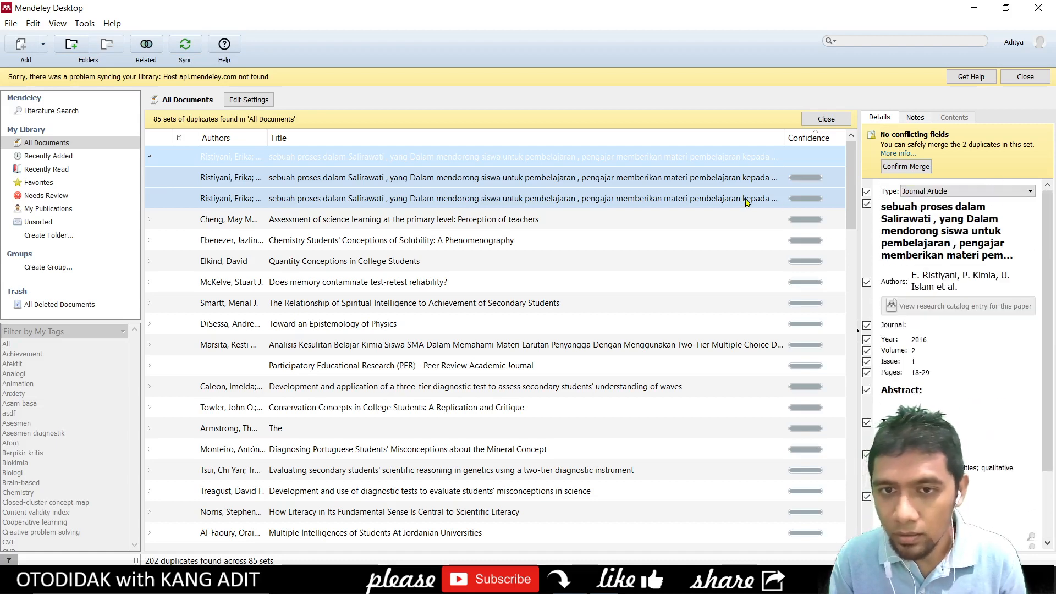
{"action": "left_click", "coordinate": [703, 177]}
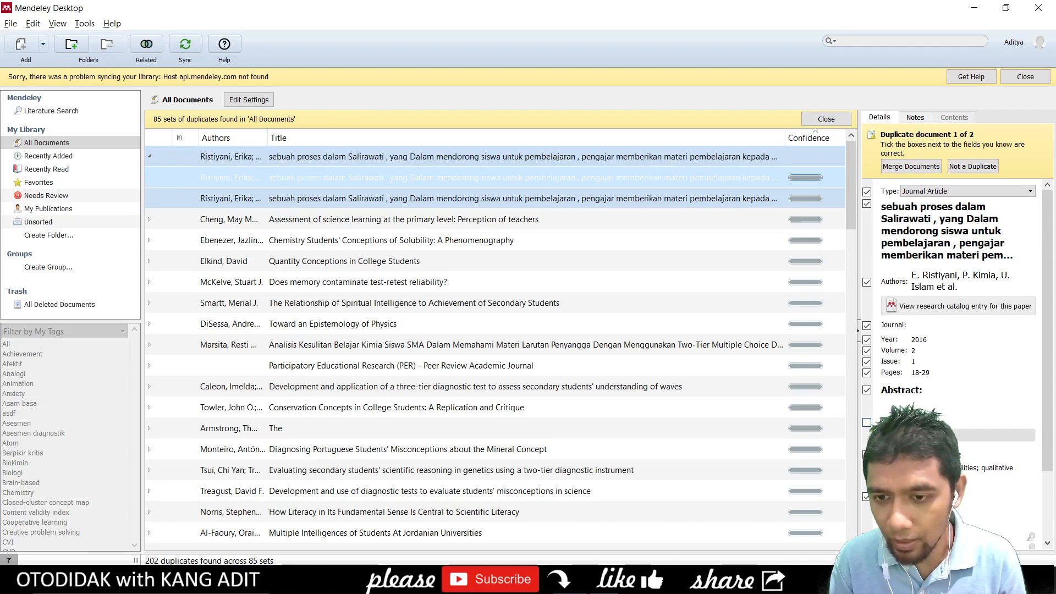
{"action": "left_click", "coordinate": [721, 163]}
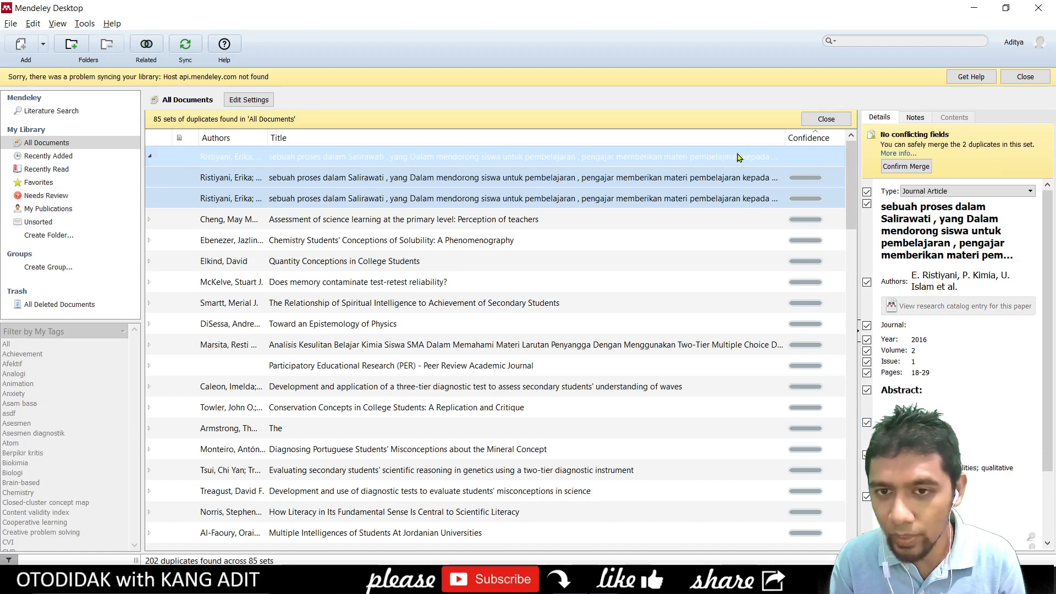
{"action": "left_click", "coordinate": [747, 182]}
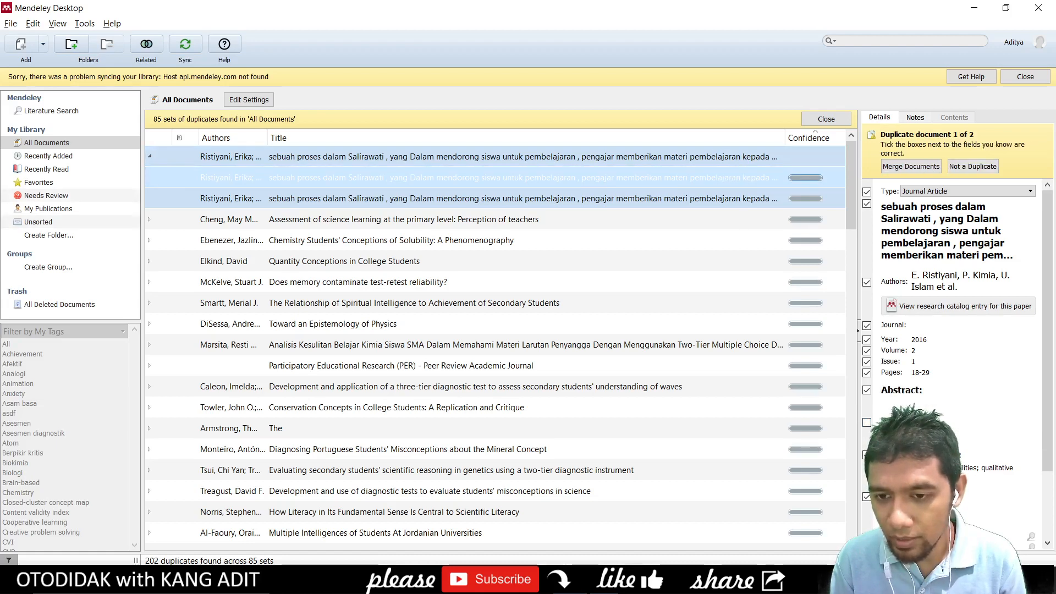
{"action": "left_click", "coordinate": [750, 157]}
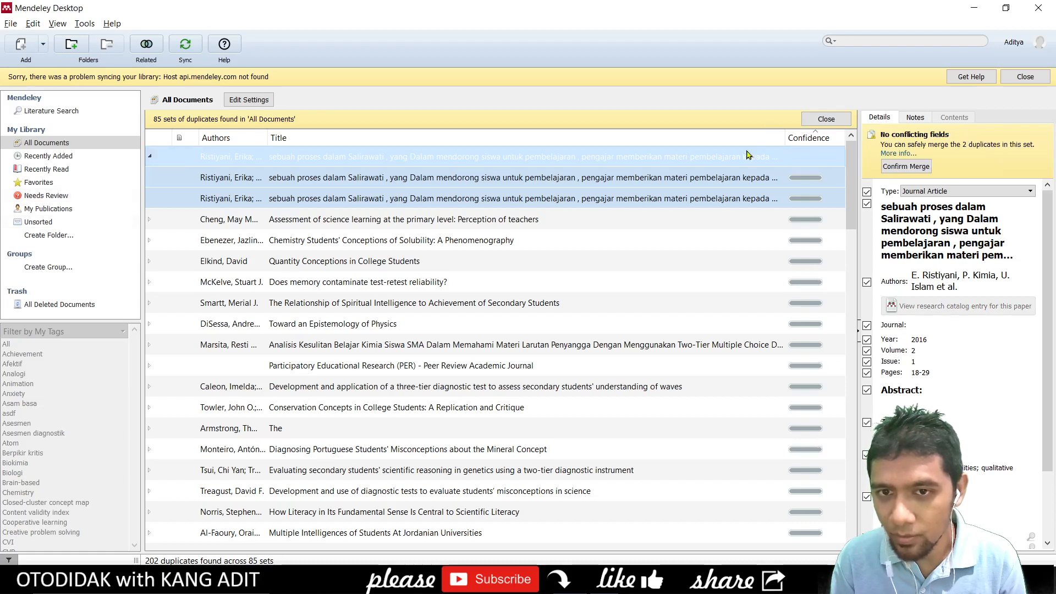
{"action": "left_click", "coordinate": [750, 199]}
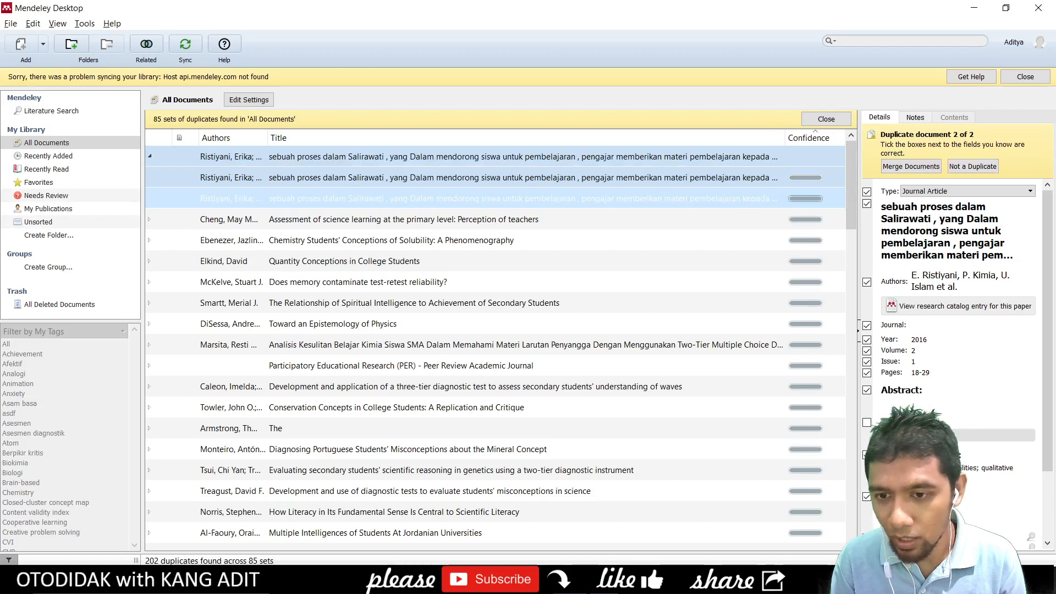
{"action": "left_click", "coordinate": [738, 178]}
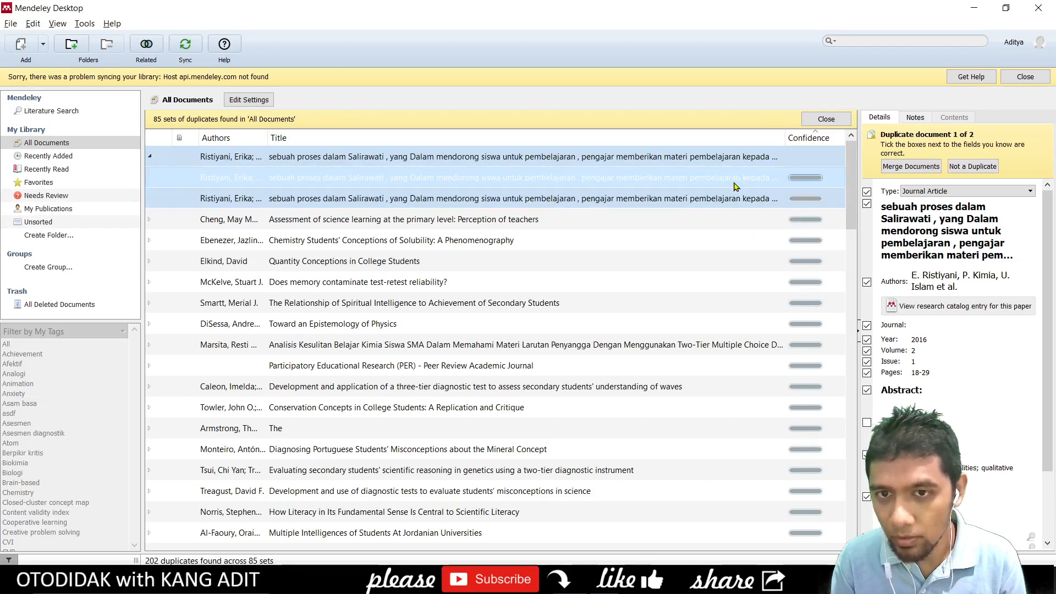
{"action": "left_click", "coordinate": [737, 158]}
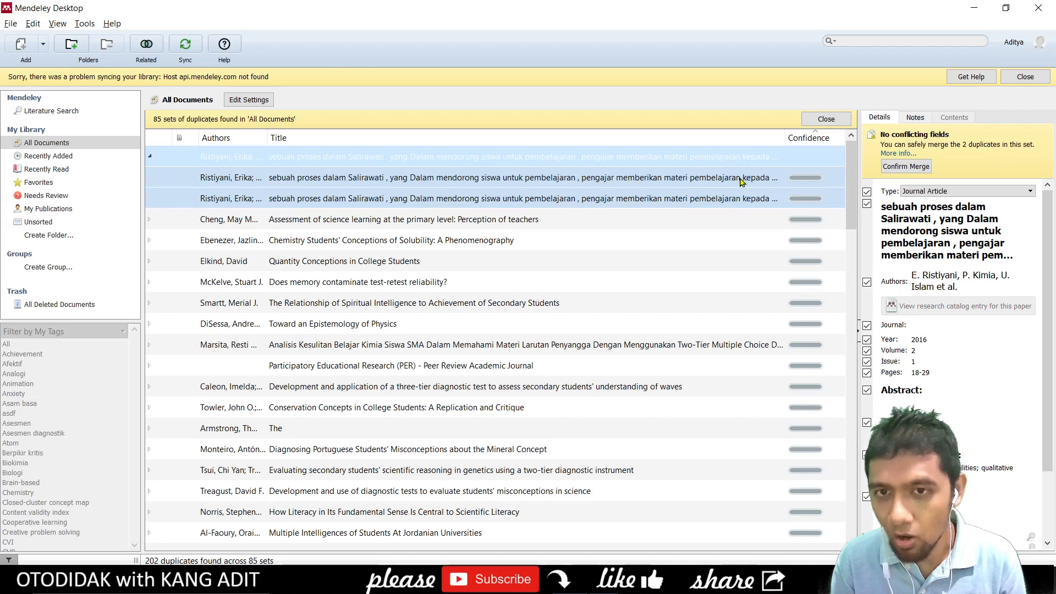
{"action": "left_click", "coordinate": [739, 178]}
{"action": "left_click", "coordinate": [742, 199]}
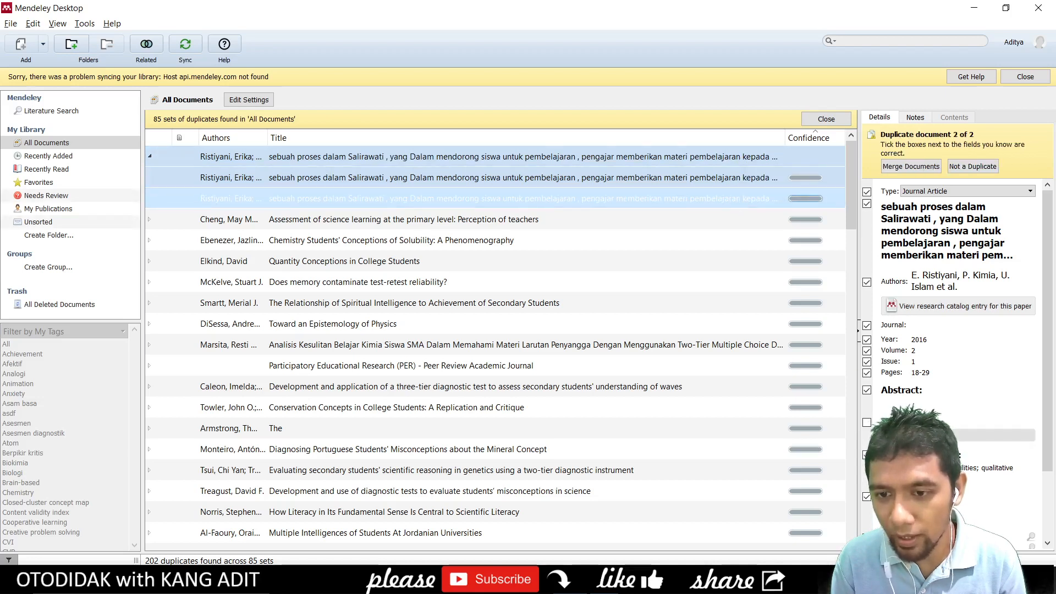
{"action": "left_click", "coordinate": [752, 160]}
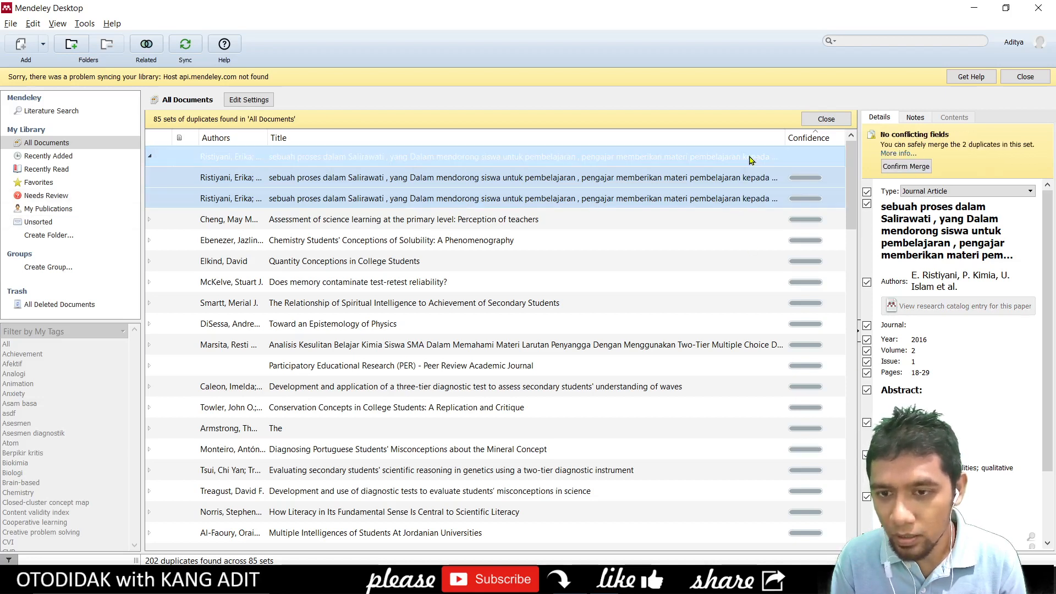
{"action": "left_click", "coordinate": [739, 178]}
{"action": "left_click", "coordinate": [744, 199]}
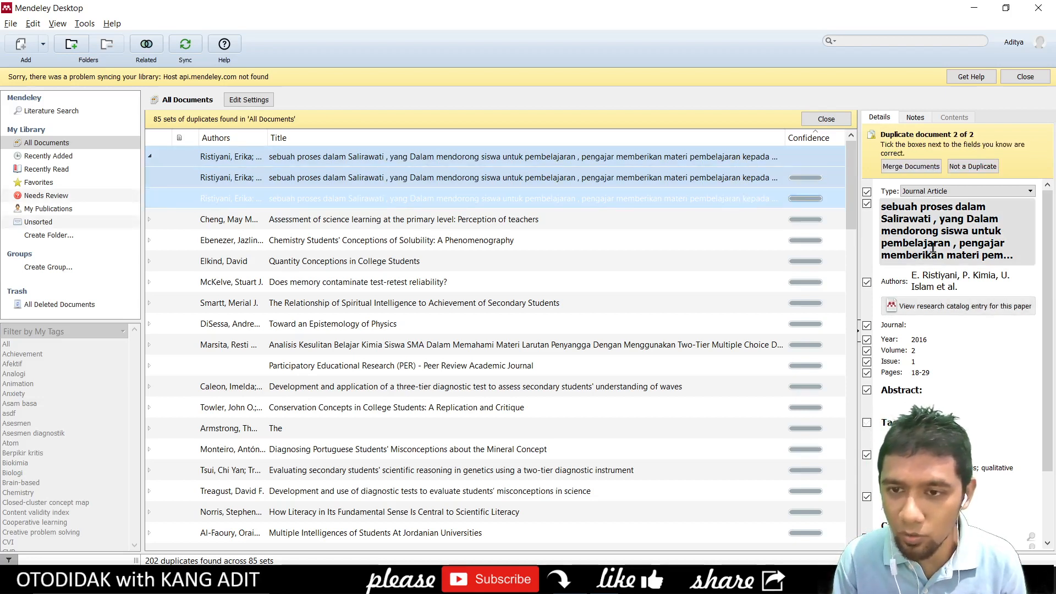
Step: Check the remaining detail fields of the second "sebuah proses dalam Salirawati" document and merge this duplicate set
{"action": "scroll", "coordinate": [880, 346], "scroll_direction": "down", "scroll_amount": 3}
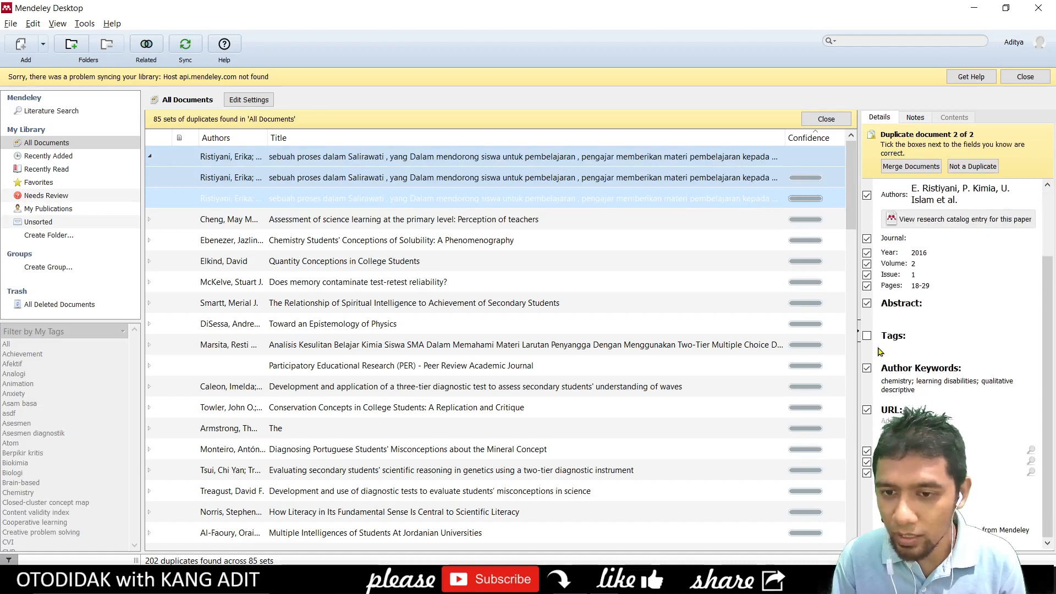
{"action": "scroll", "coordinate": [881, 357], "scroll_direction": "up", "scroll_amount": 3}
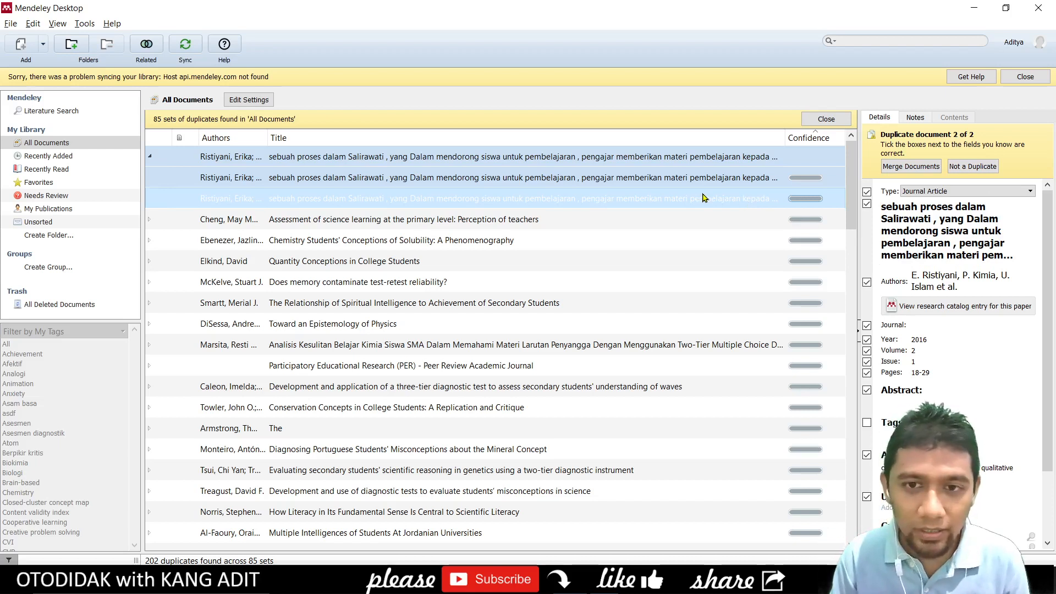
{"action": "right_click", "coordinate": [703, 198]}
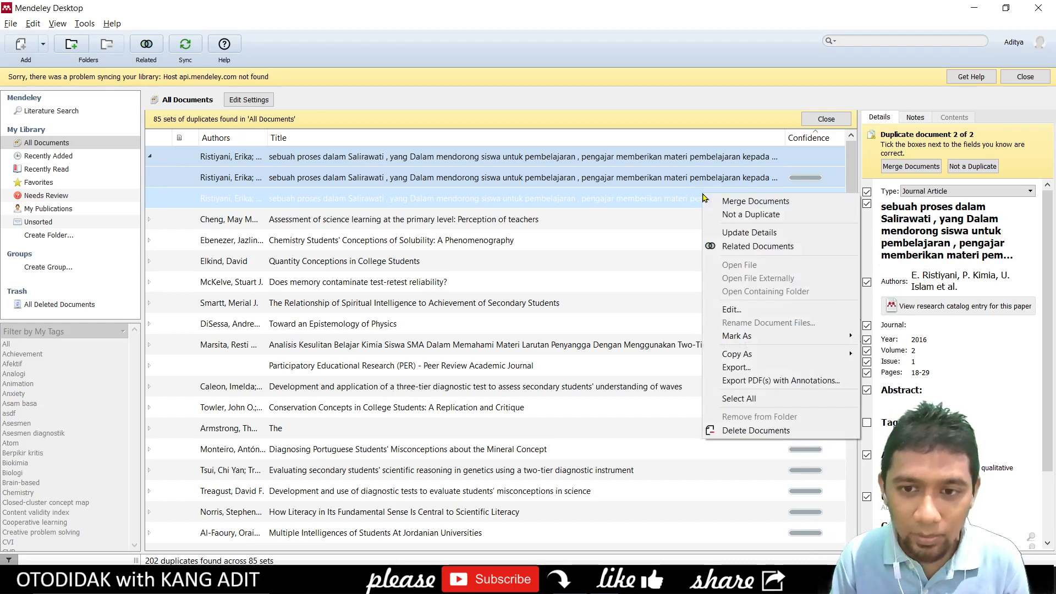
{"action": "left_click", "coordinate": [664, 202]}
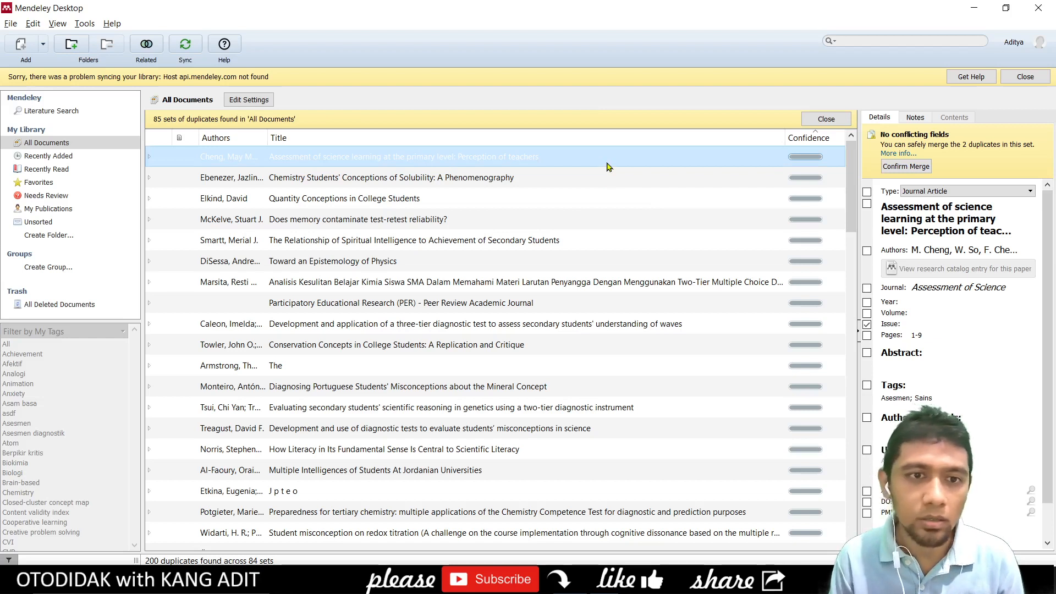
Step: Expand the "Assessment of science learning at the primary level" set and compare its combined details, including tags, with each of its two documents
{"action": "left_click", "coordinate": [496, 179]}
{"action": "double_click", "coordinate": [498, 158]}
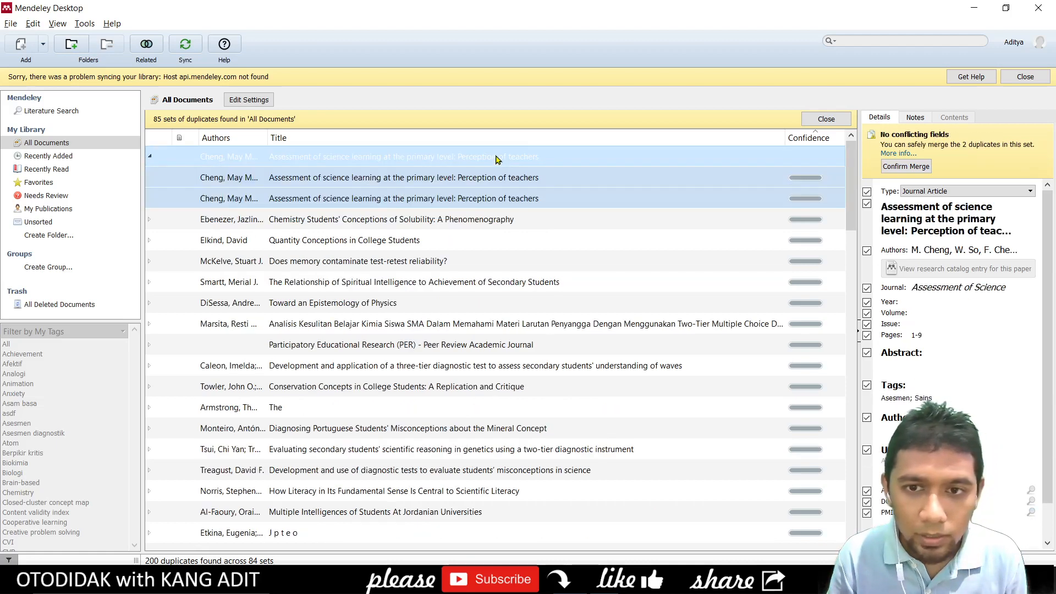
{"action": "left_click", "coordinate": [515, 182]}
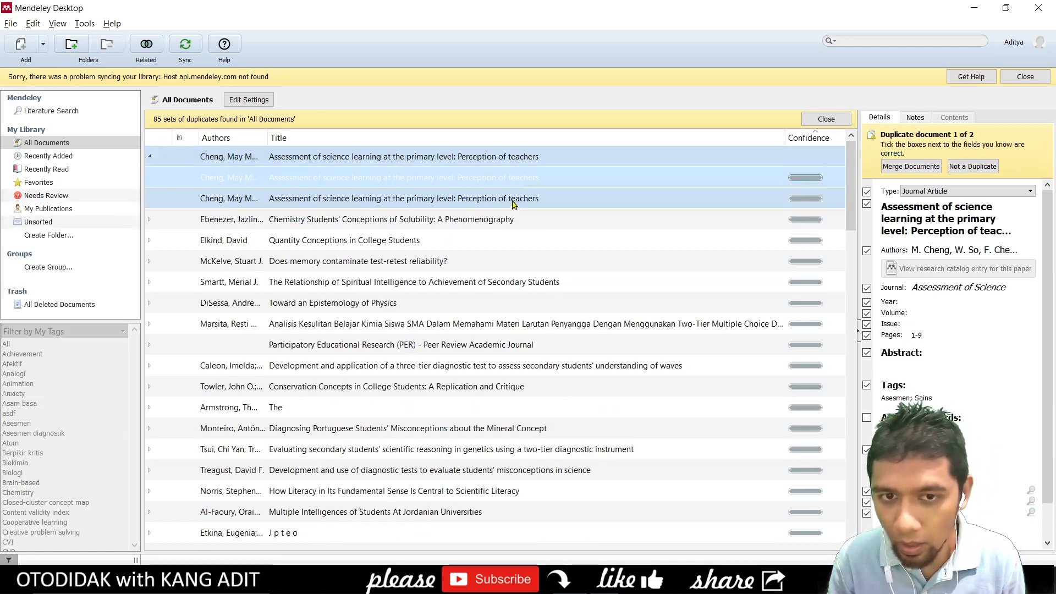
{"action": "left_click", "coordinate": [517, 200]}
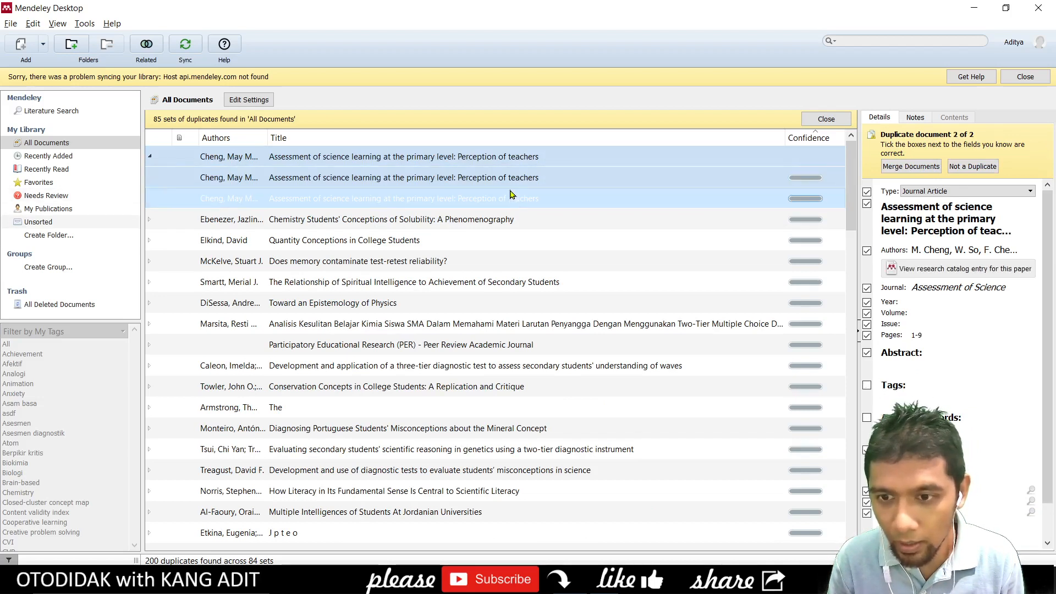
{"action": "left_click", "coordinate": [513, 178]}
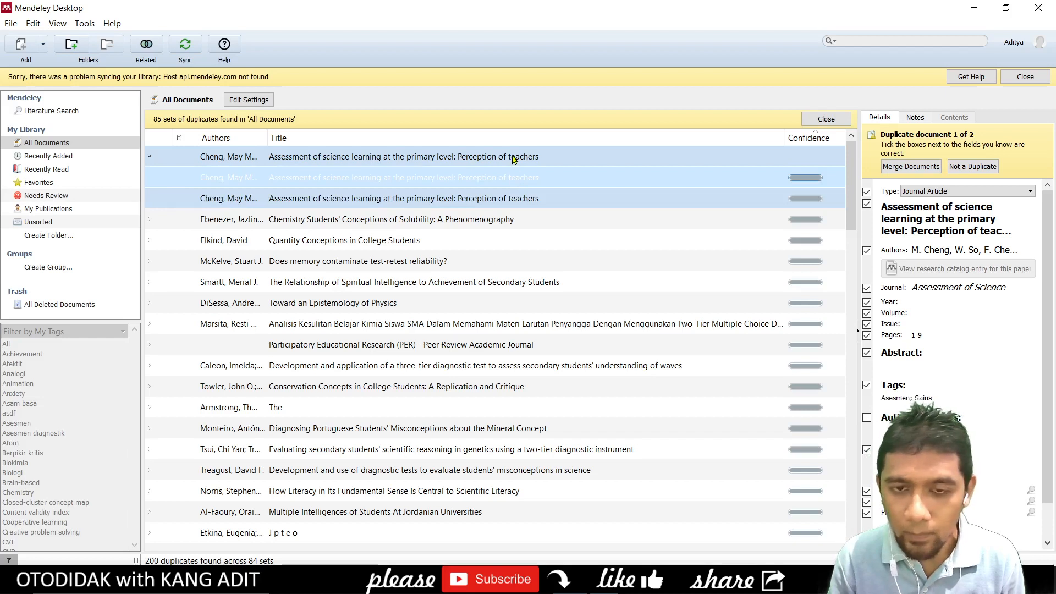
{"action": "left_click", "coordinate": [513, 158]}
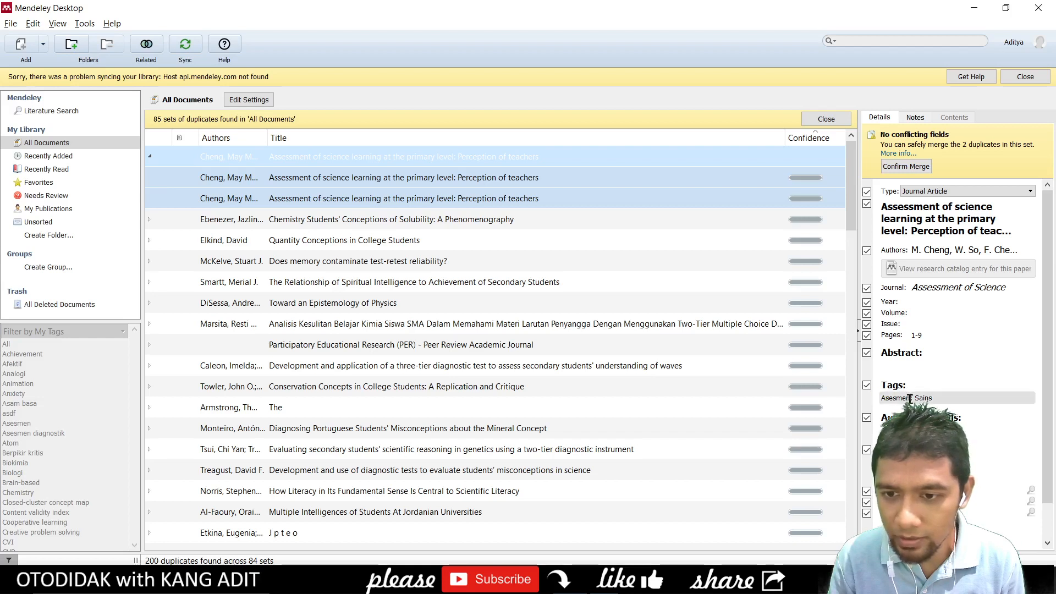
{"action": "left_click", "coordinate": [636, 181]}
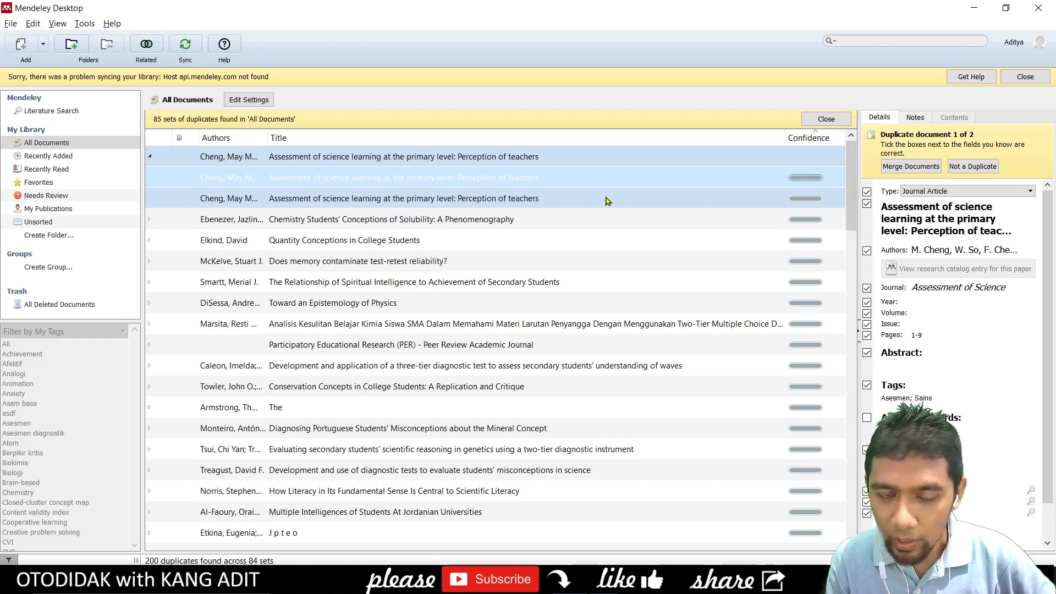
{"action": "left_click", "coordinate": [573, 198]}
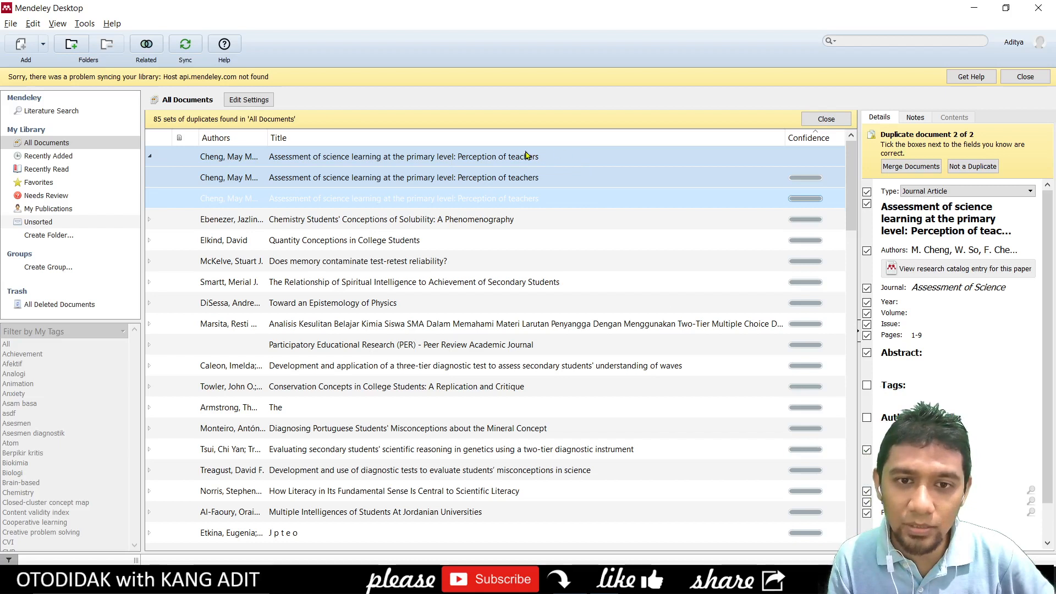
{"action": "left_click", "coordinate": [506, 155]}
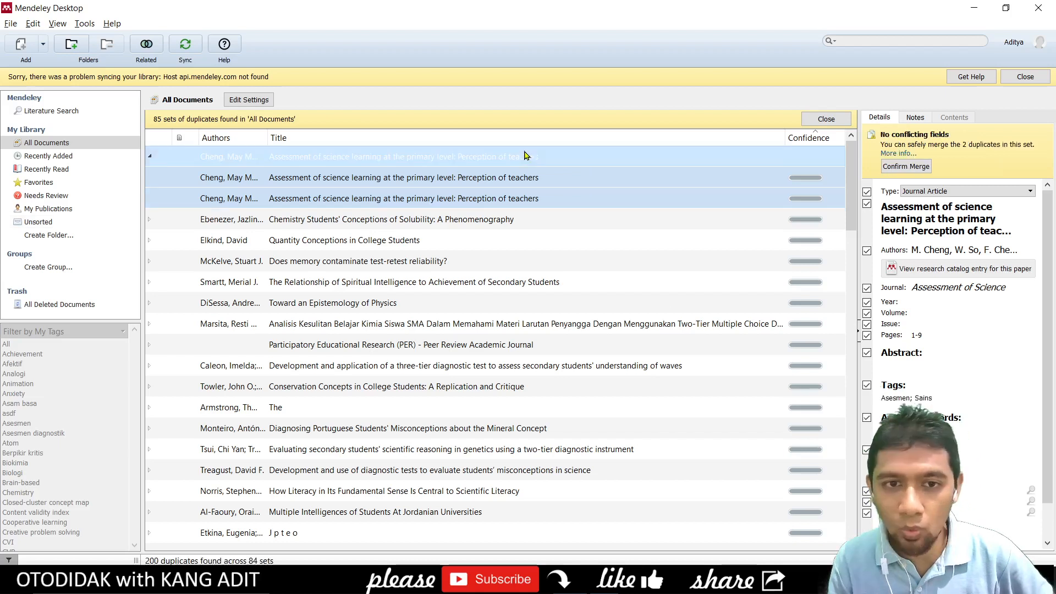
Step: Recheck the tags of both "Assessment of science learning at the primary level" documents and merge this duplicate set
{"action": "left_click", "coordinate": [532, 178]}
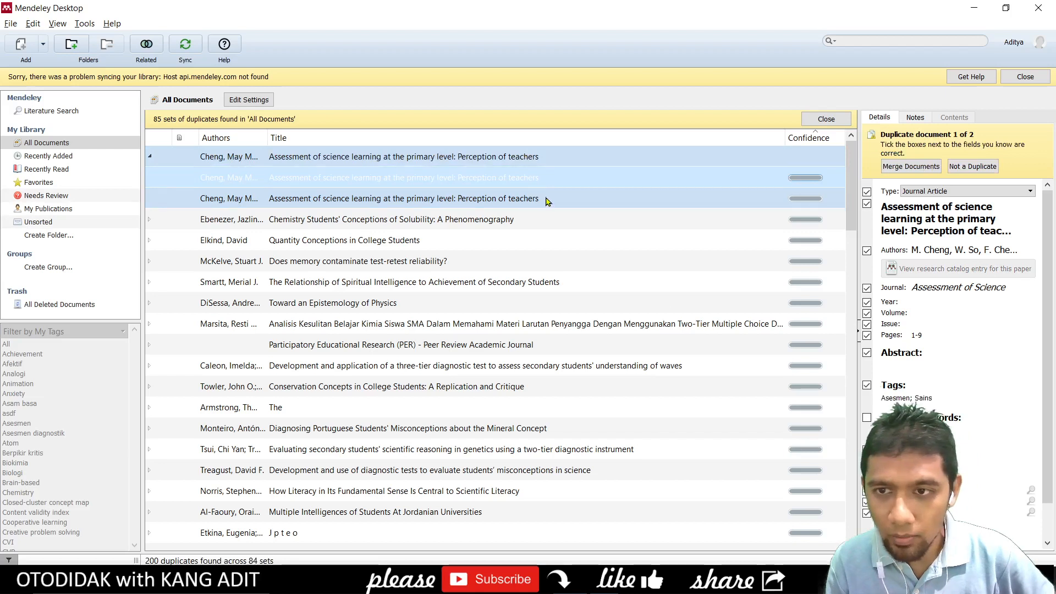
{"action": "left_click", "coordinate": [547, 199]}
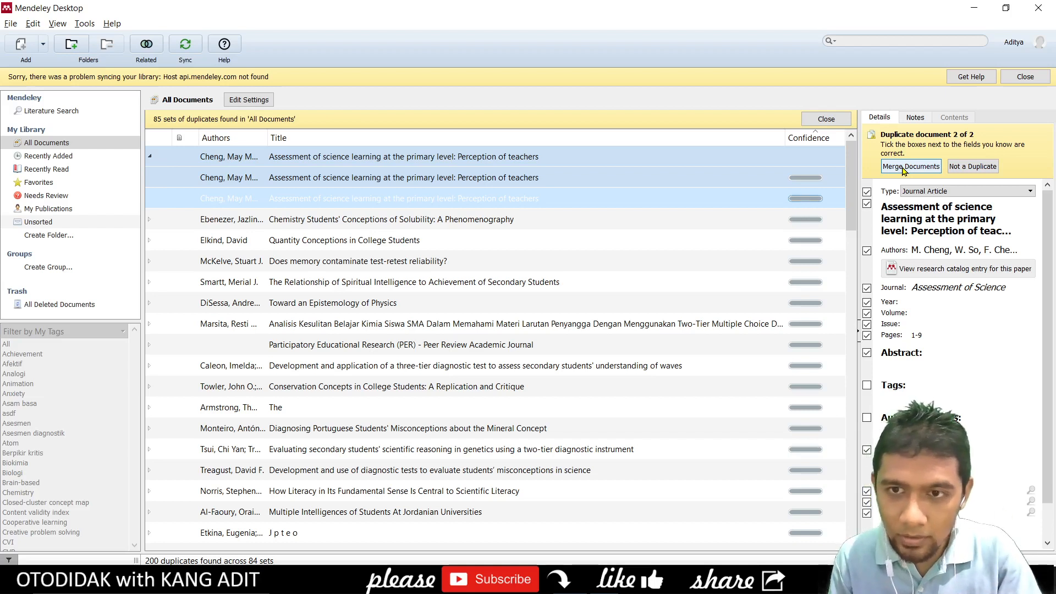
{"action": "left_click", "coordinate": [667, 183]}
{"action": "left_click", "coordinate": [661, 198]}
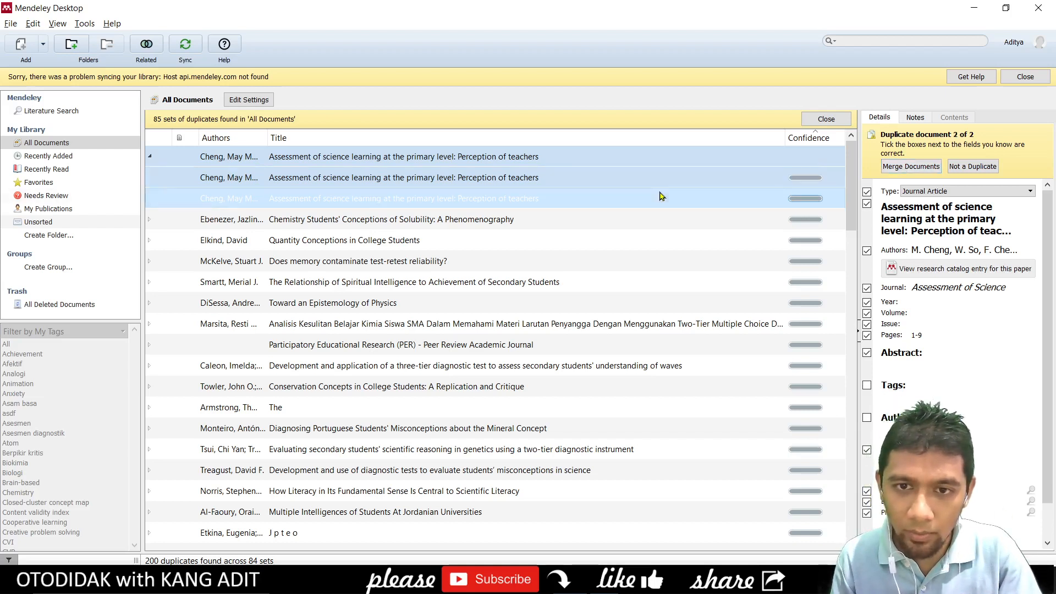
{"action": "left_click", "coordinate": [911, 166]}
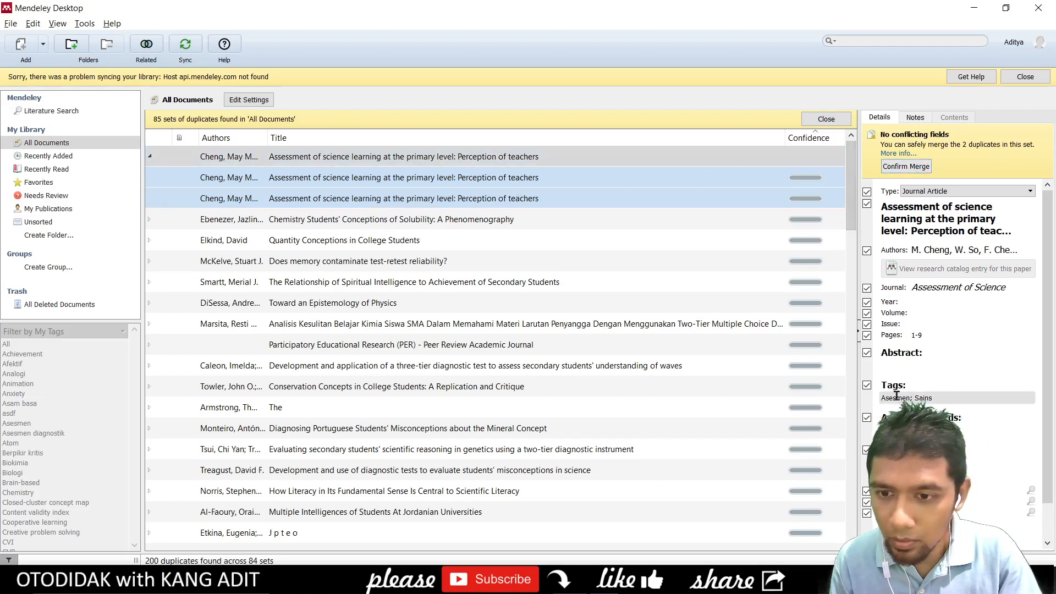
{"action": "left_click", "coordinate": [916, 167]}
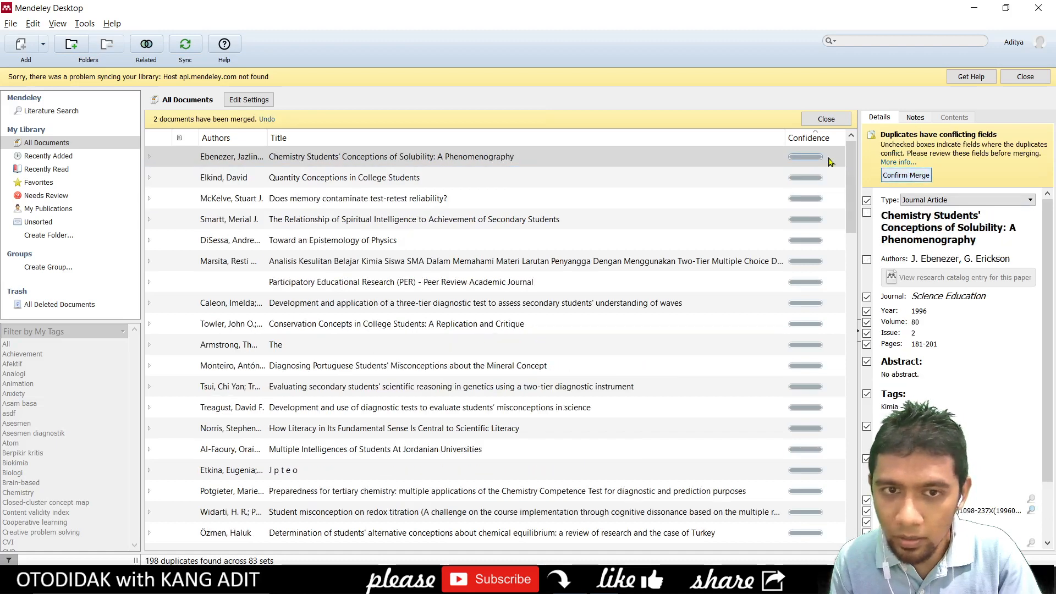
Step: Compare both documents in the "Chemistry Students' Conceptions of Solubility" set and expand the "Quantity Conceptions in College Students" set
{"action": "left_click", "coordinate": [388, 155]}
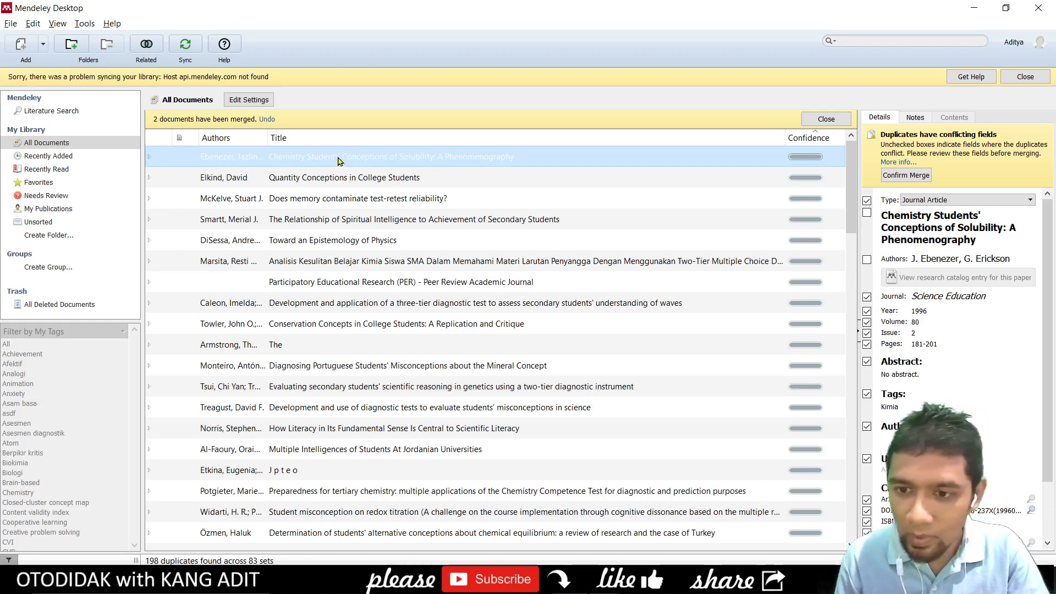
{"action": "double_click", "coordinate": [407, 157]}
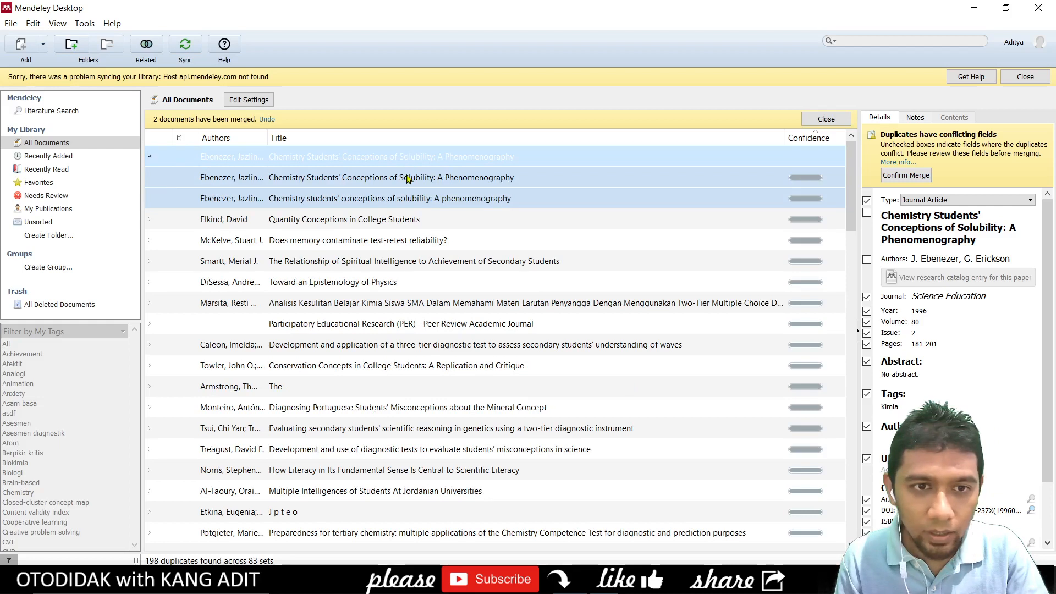
{"action": "left_click", "coordinate": [408, 178]}
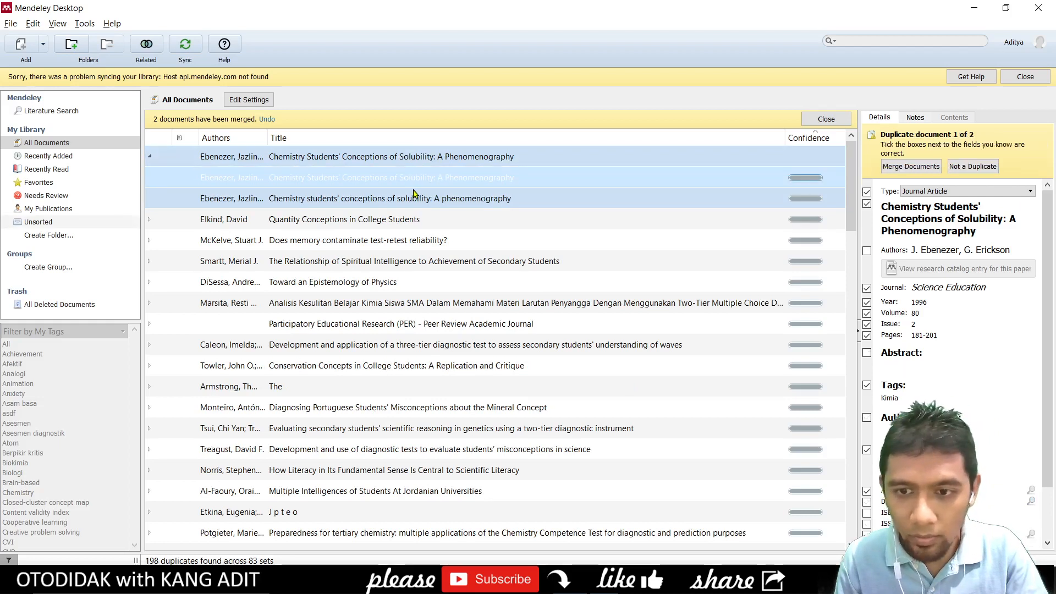
{"action": "left_click", "coordinate": [415, 198]}
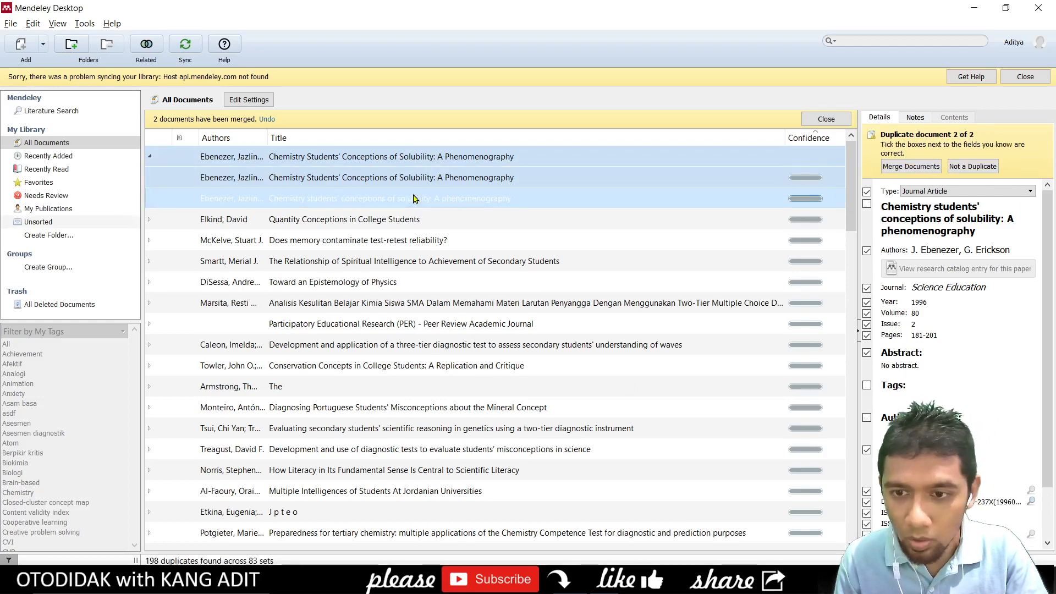
{"action": "double_click", "coordinate": [389, 219]}
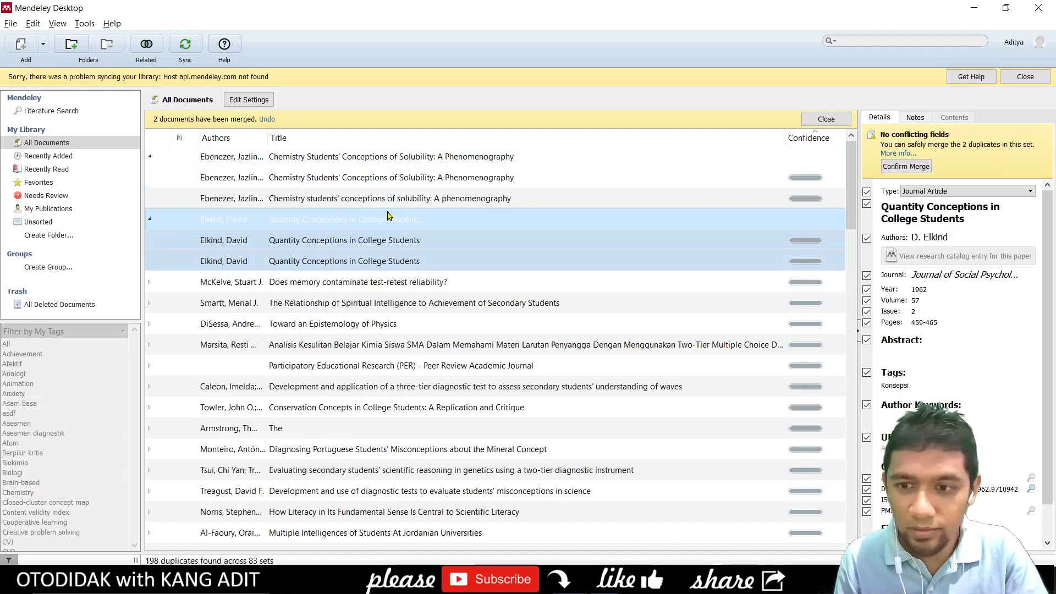
Step: Expand the "Prospective chemistry teachers' misconceptions about colligative properties" set and inspect the details of each of its four documents, including the abstracts
{"action": "scroll", "coordinate": [389, 275], "scroll_direction": "down", "scroll_amount": 10}
{"action": "left_click", "coordinate": [388, 333]}
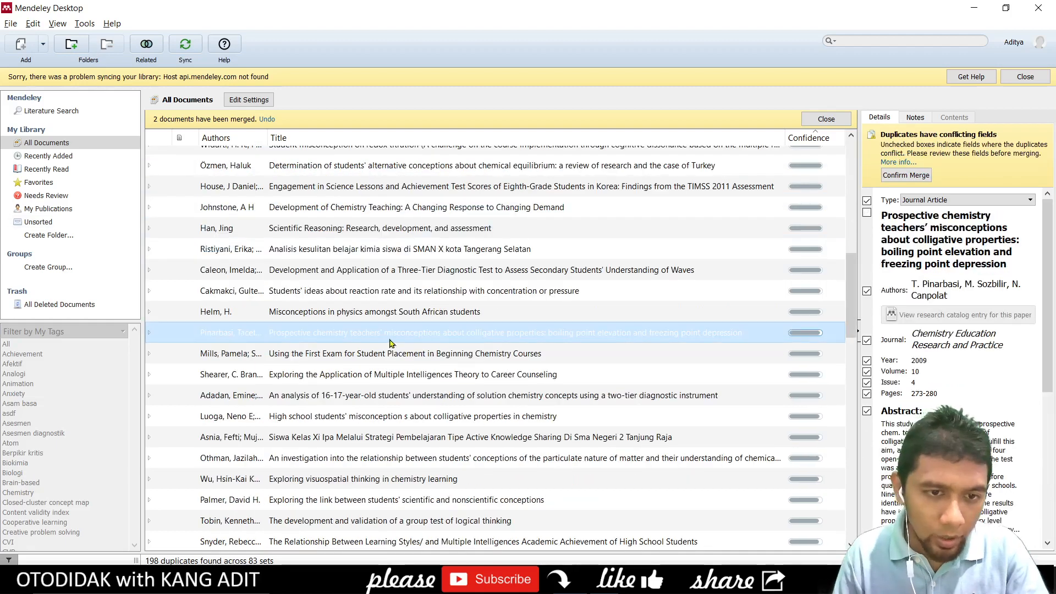
{"action": "double_click", "coordinate": [266, 334]}
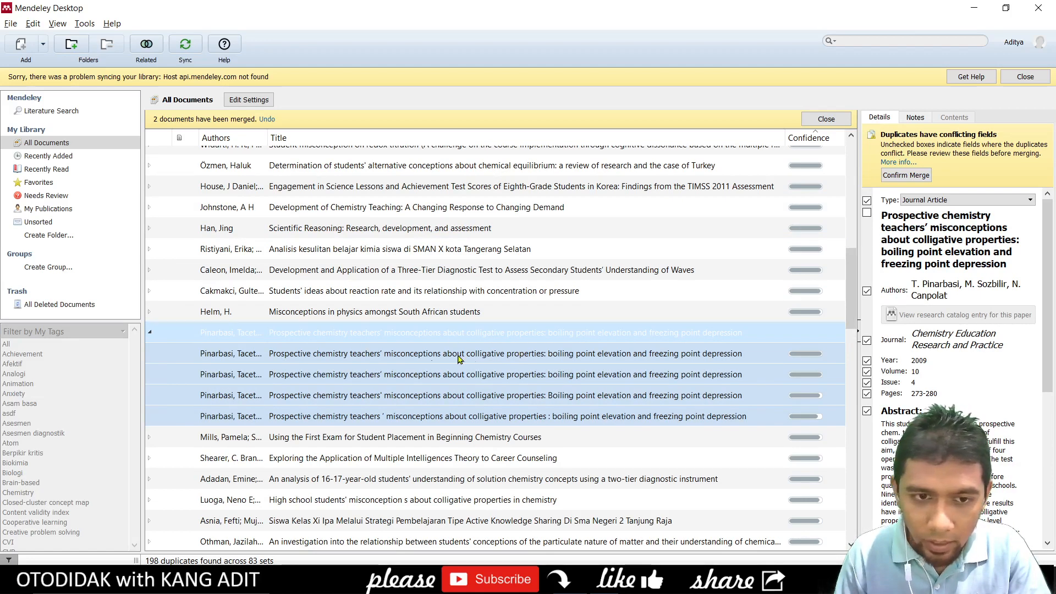
{"action": "left_click", "coordinate": [324, 360]}
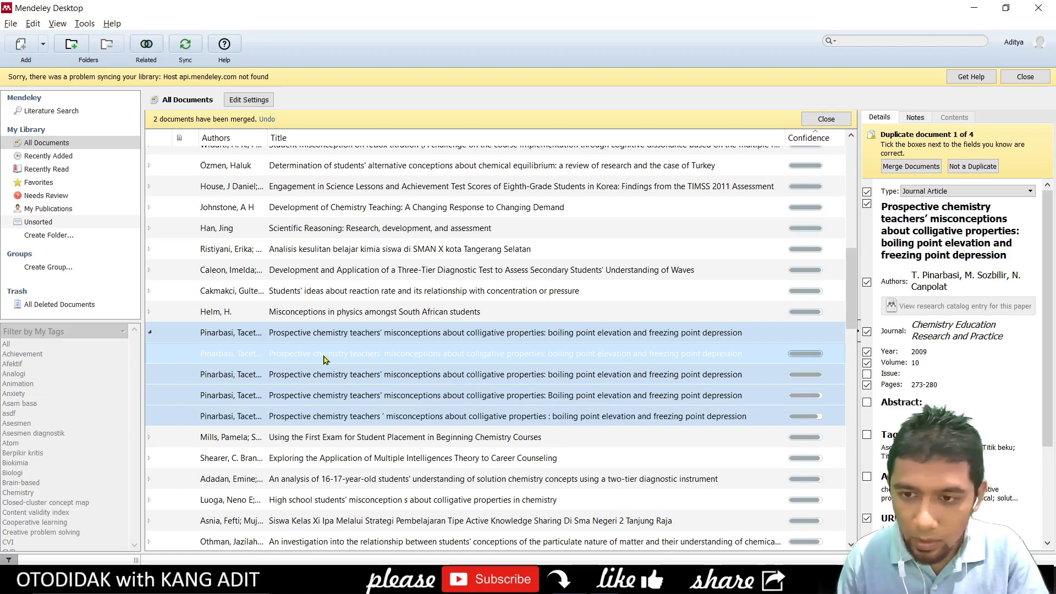
{"action": "left_click", "coordinate": [697, 379]}
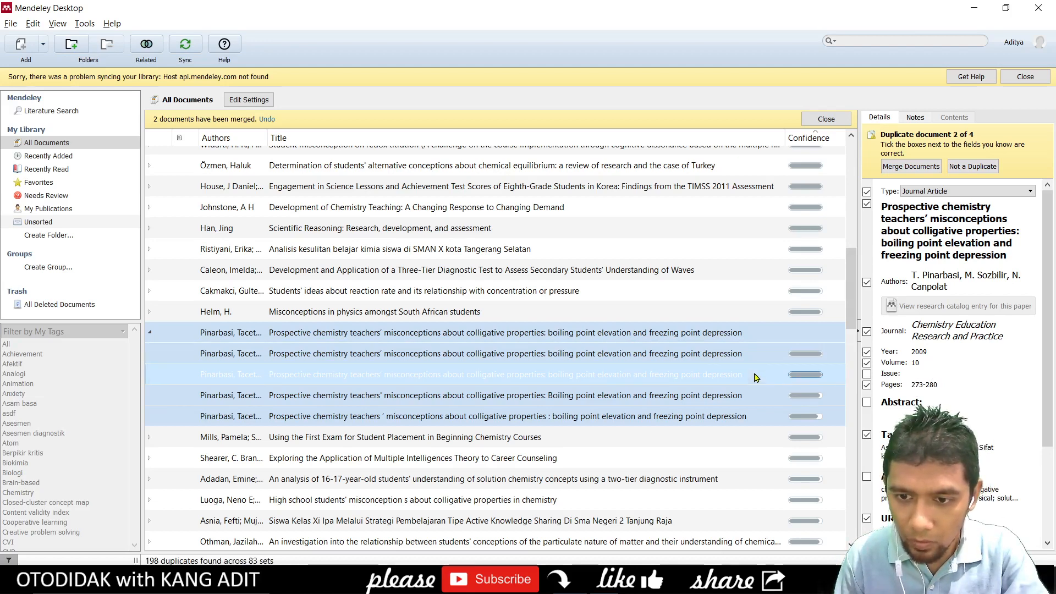
{"action": "left_click", "coordinate": [751, 400]}
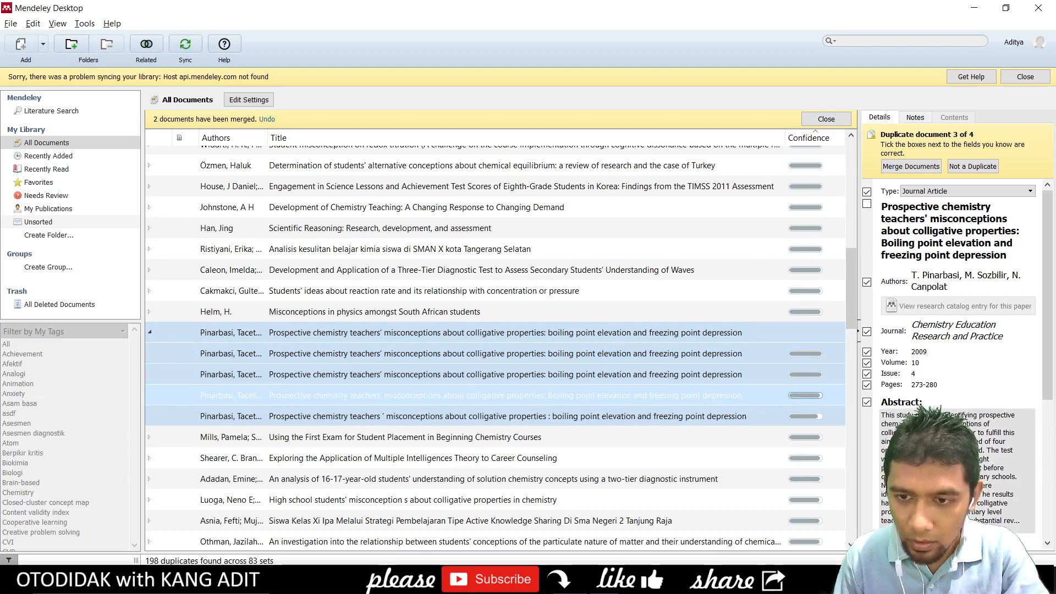
{"action": "key", "text": "Up"}
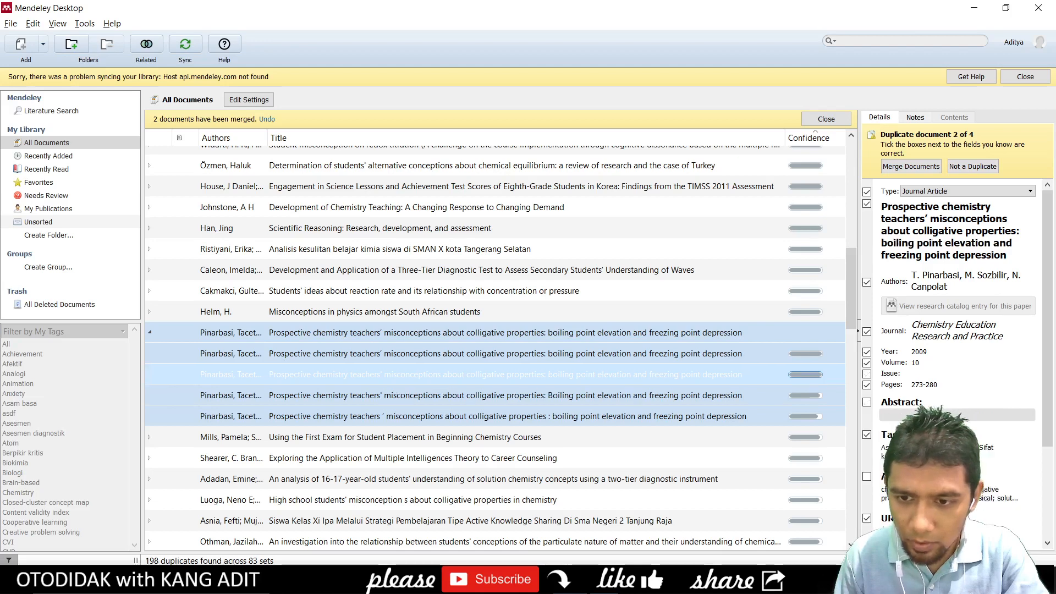
{"action": "key", "text": "Down"}
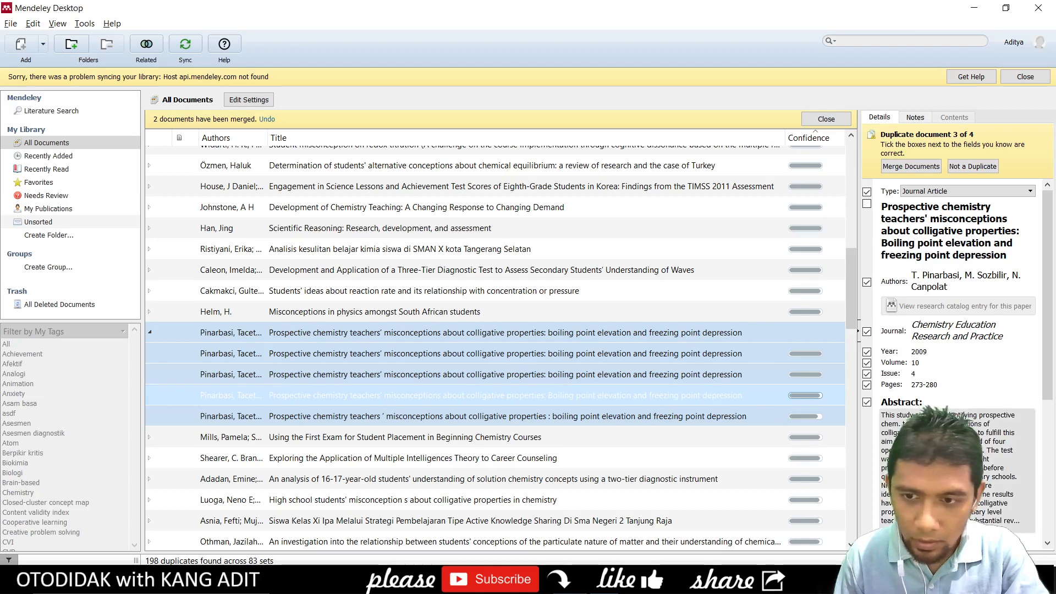
{"action": "left_click", "coordinate": [778, 420]}
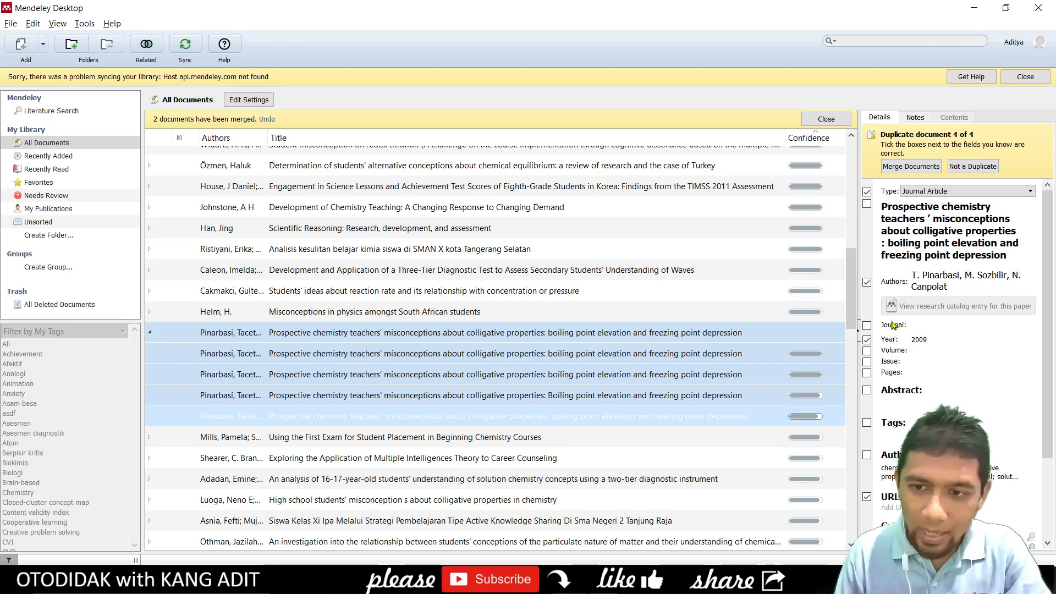
Step: Go through the combined entry and all four documents of the "Prospective chemistry teachers' misconceptions" set once more
{"action": "left_click", "coordinate": [617, 333]}
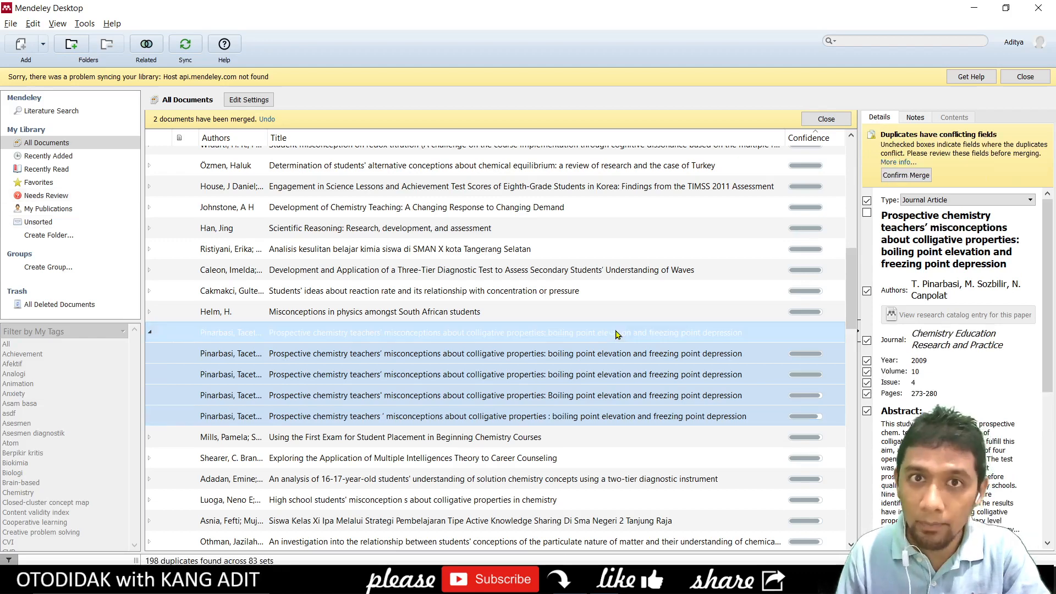
{"action": "left_click", "coordinate": [607, 359]}
{"action": "left_click", "coordinate": [606, 375]}
{"action": "left_click", "coordinate": [604, 396]}
{"action": "left_click", "coordinate": [602, 416]}
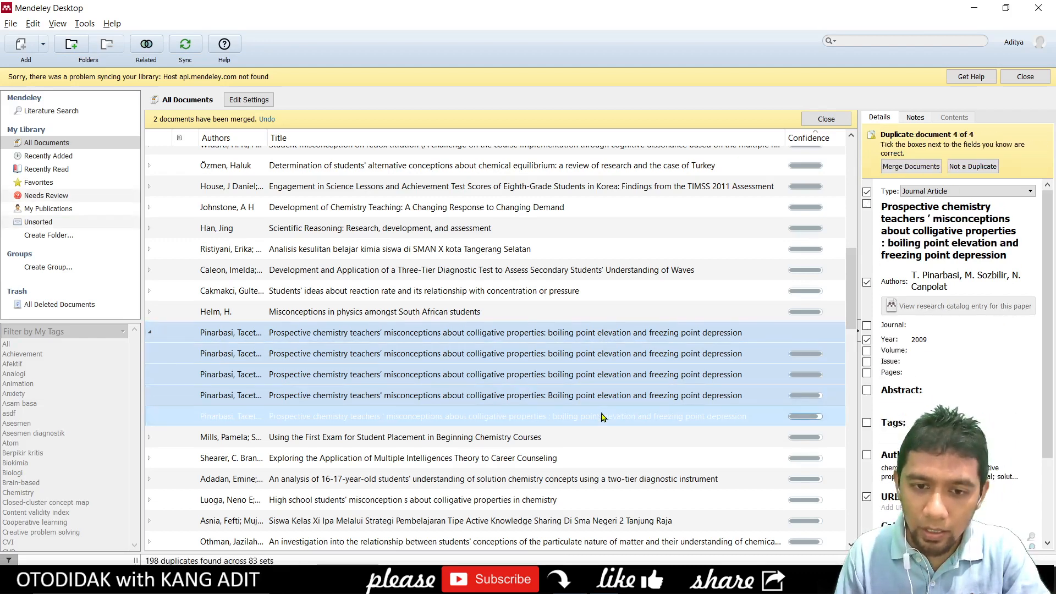
Step: Compare the combined entry's year, volume and issue fields with those of the first two "Prospective chemistry teachers' misconceptions" documents
{"action": "left_click", "coordinate": [613, 333]}
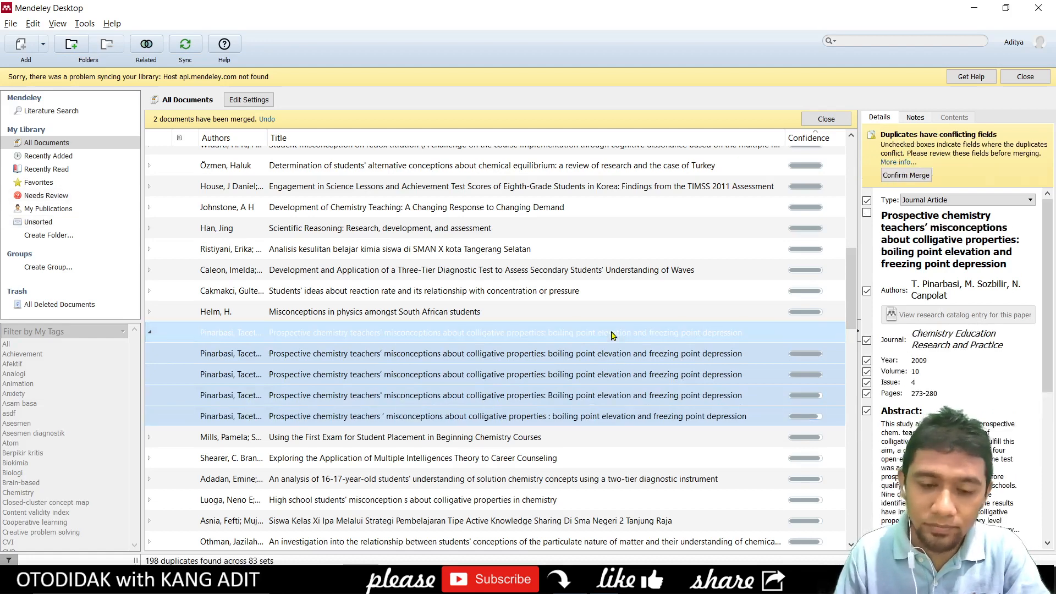
{"action": "left_click", "coordinate": [620, 358]}
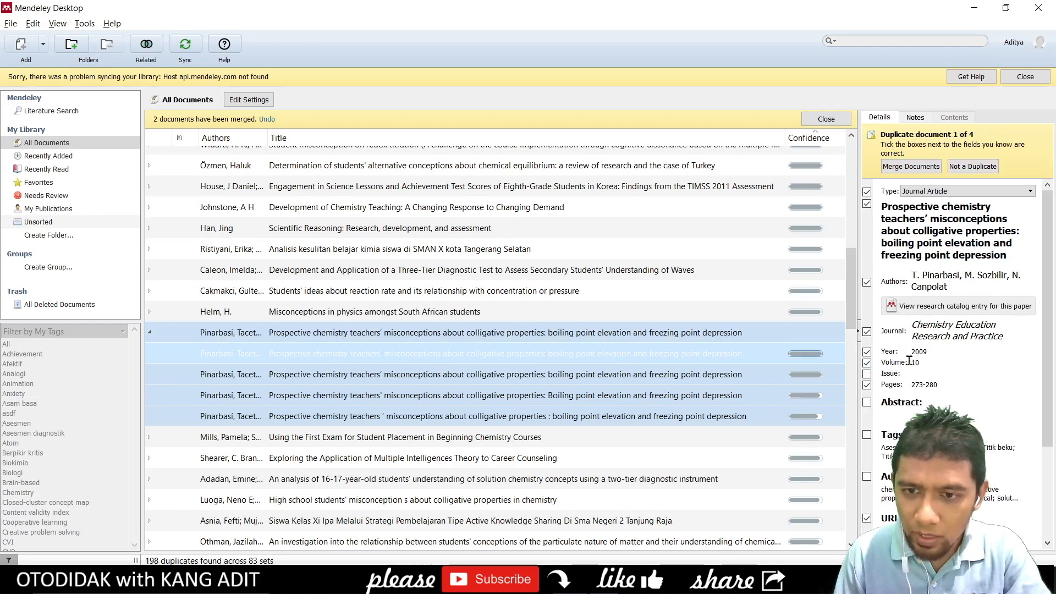
{"action": "left_click", "coordinate": [688, 332]}
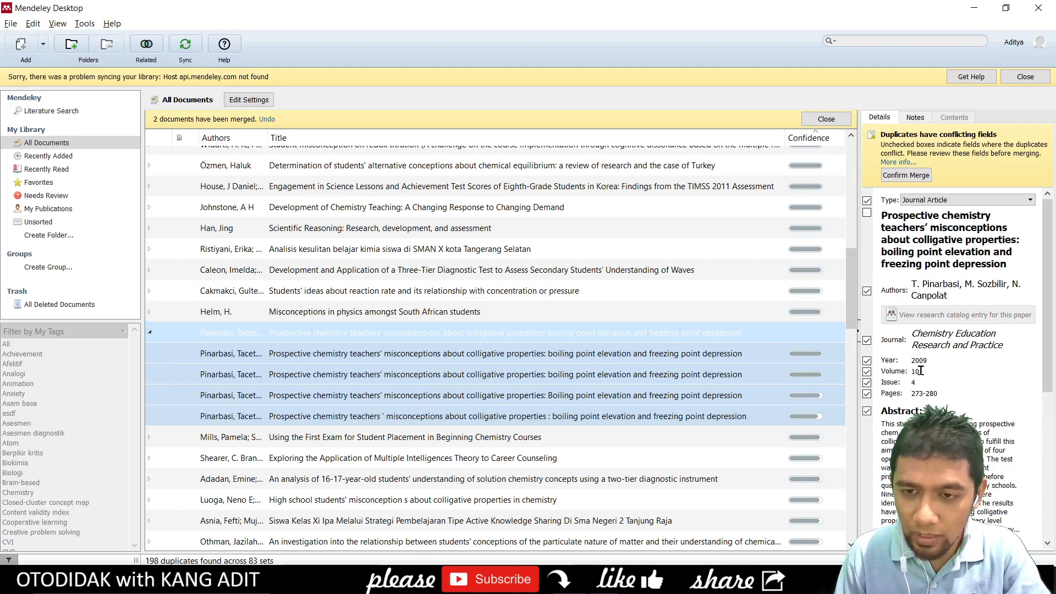
{"action": "left_click", "coordinate": [740, 361]}
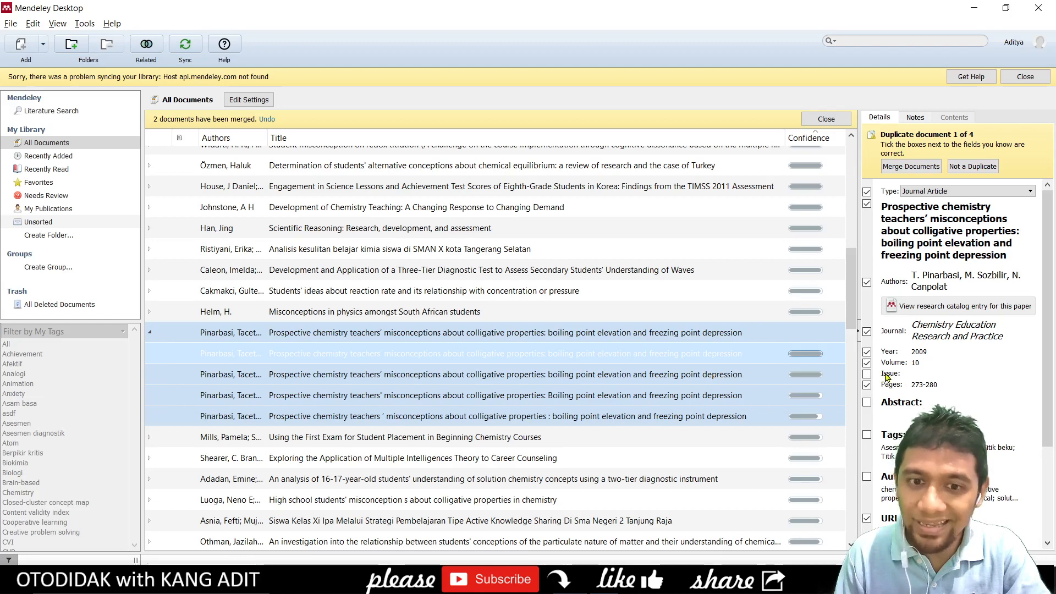
{"action": "left_click", "coordinate": [687, 333]}
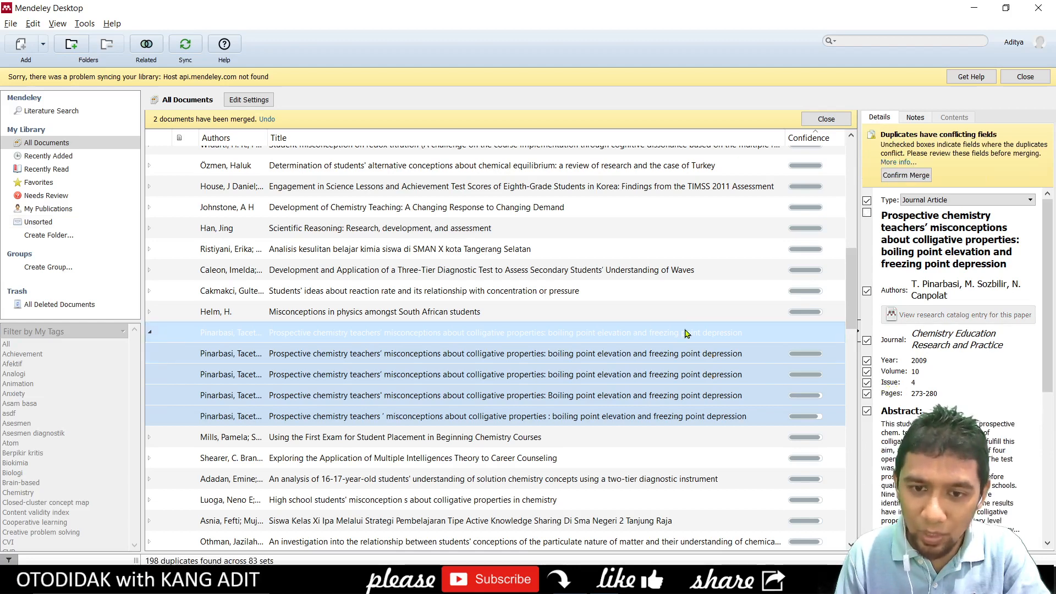
{"action": "left_click", "coordinate": [681, 354]}
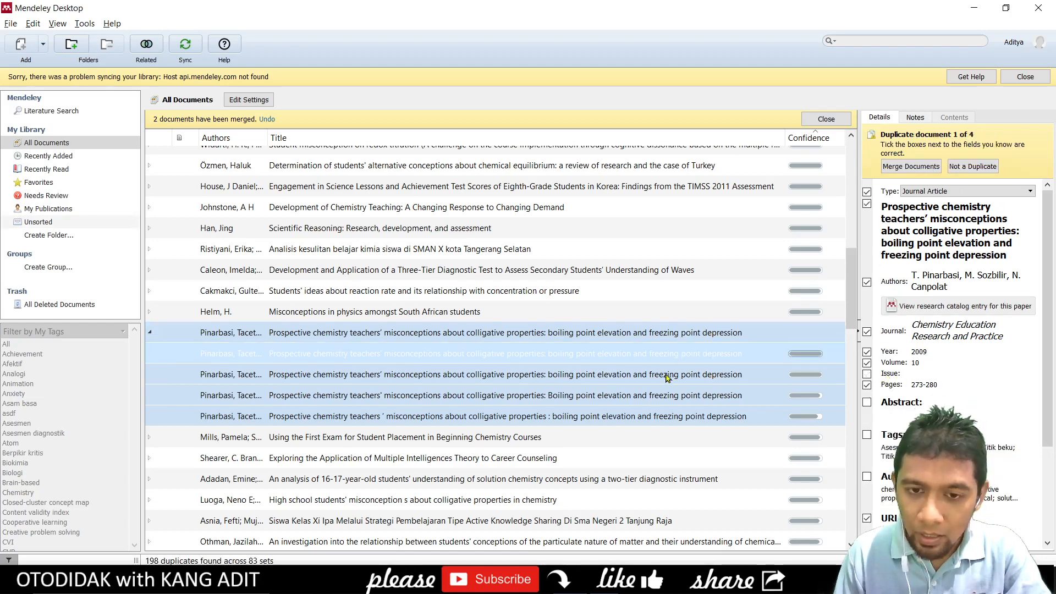
{"action": "left_click", "coordinate": [666, 375]}
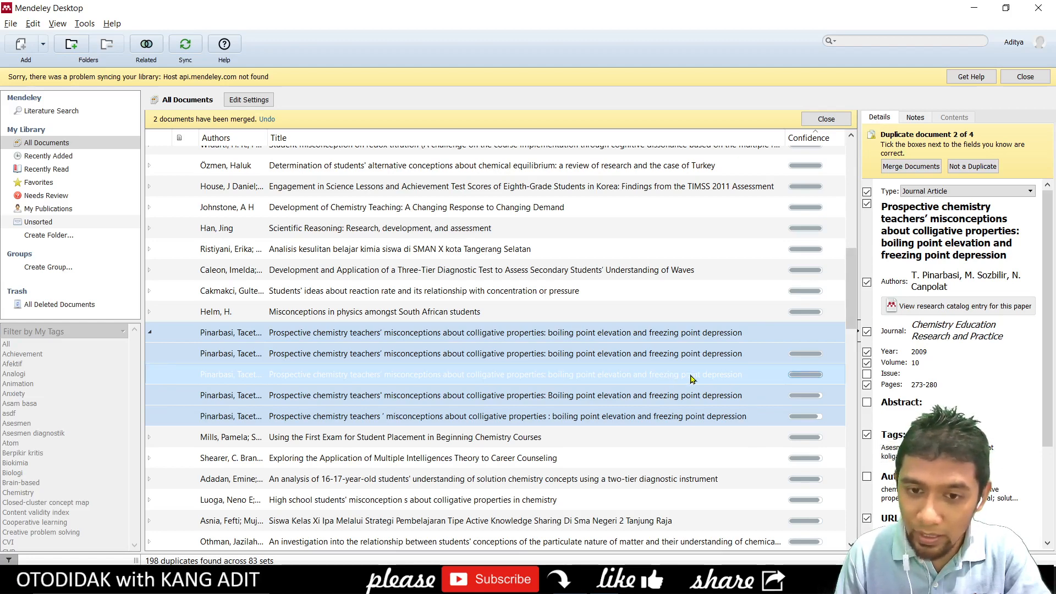
Step: Deselect the second document's tags, use the first document's tags for the combined "Prospective chemistry teachers' misconceptions" entry, and check the tag selection
{"action": "left_click", "coordinate": [678, 334]}
{"action": "scroll", "coordinate": [911, 400], "scroll_direction": "down", "scroll_amount": 3}
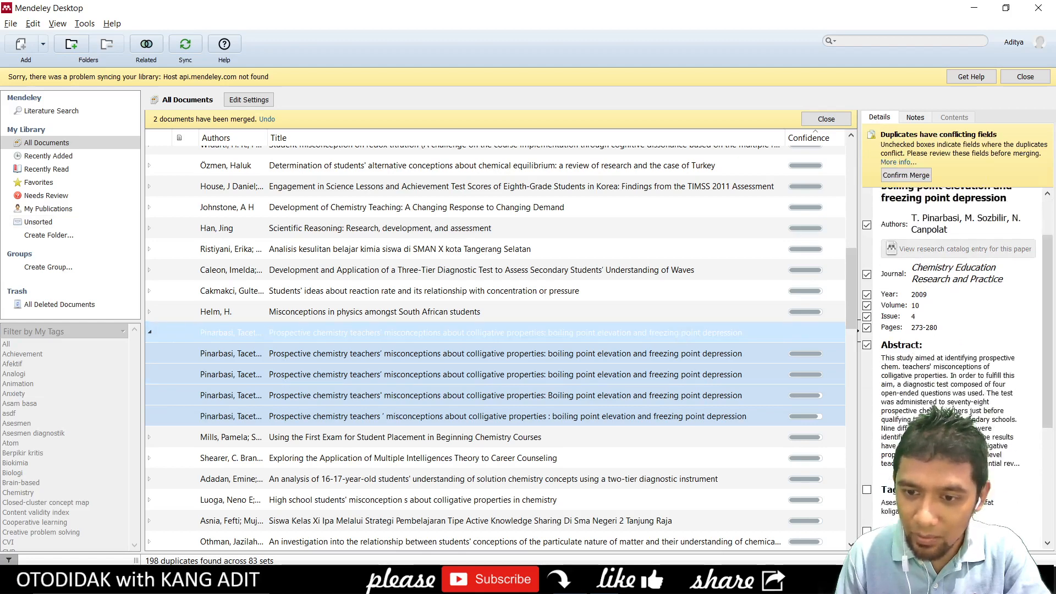
{"action": "left_click", "coordinate": [690, 376]}
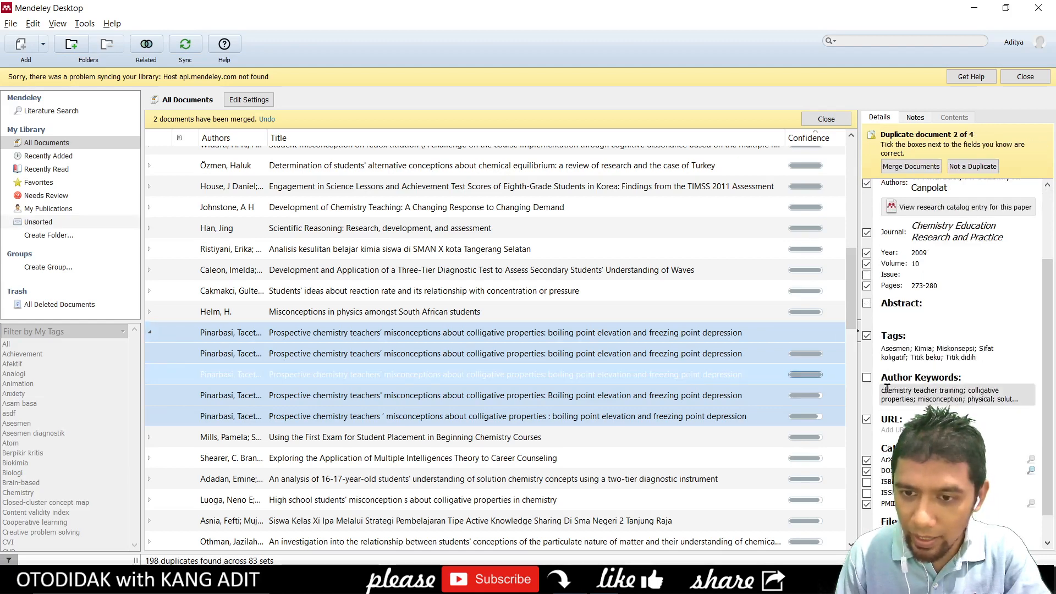
{"action": "left_click", "coordinate": [867, 336]}
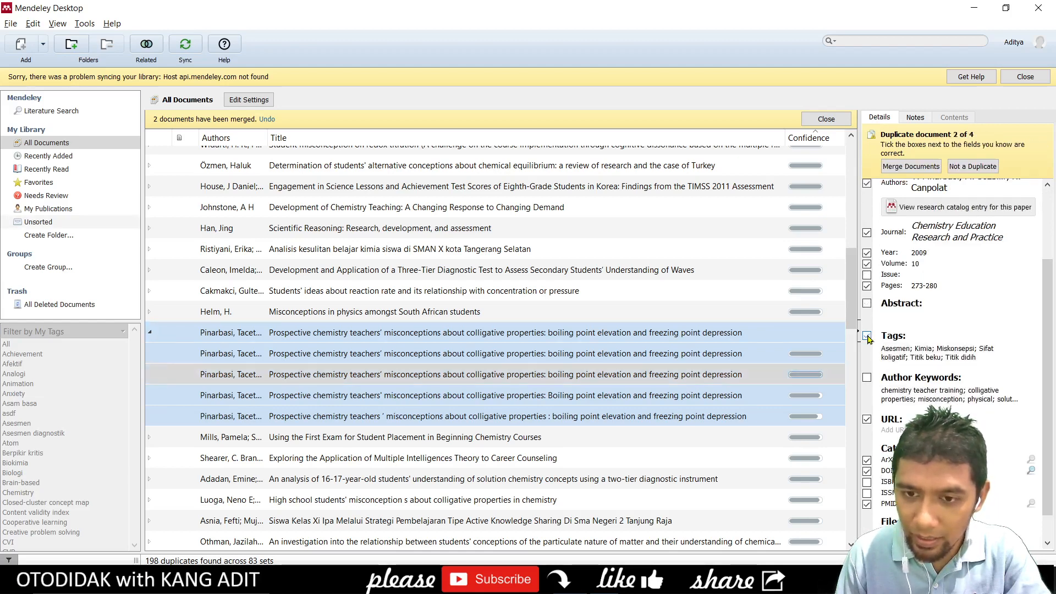
{"action": "left_click", "coordinate": [709, 356]}
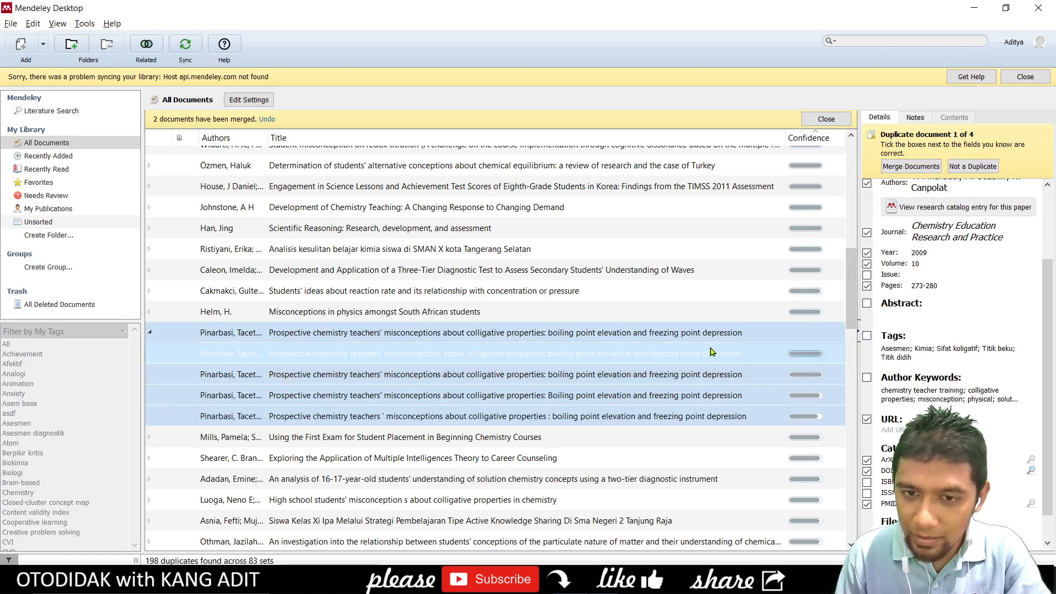
{"action": "left_click", "coordinate": [867, 336]}
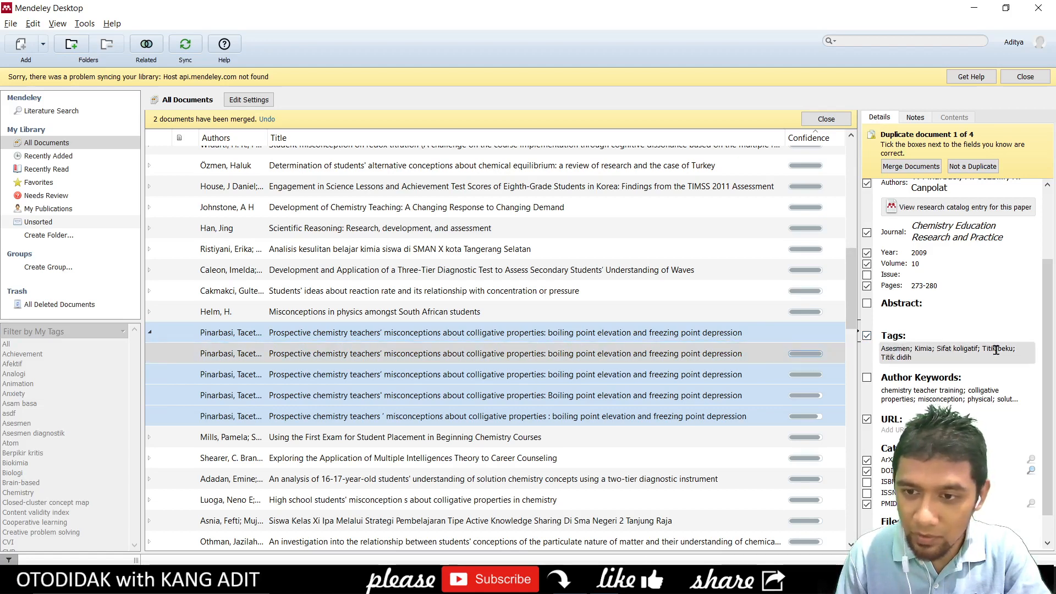
{"action": "left_click", "coordinate": [709, 336]}
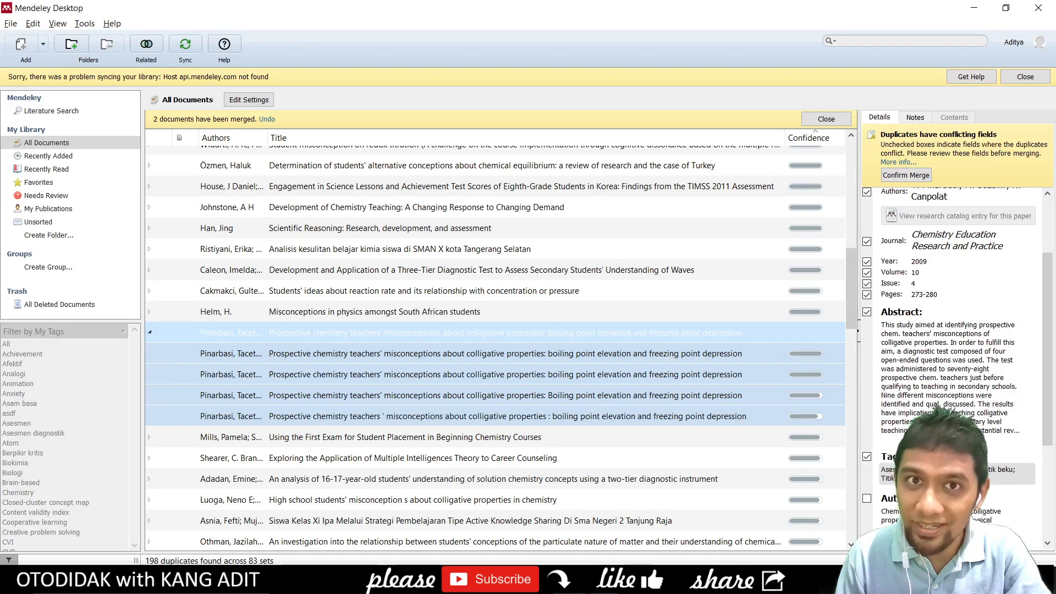
{"action": "left_click", "coordinate": [642, 374]}
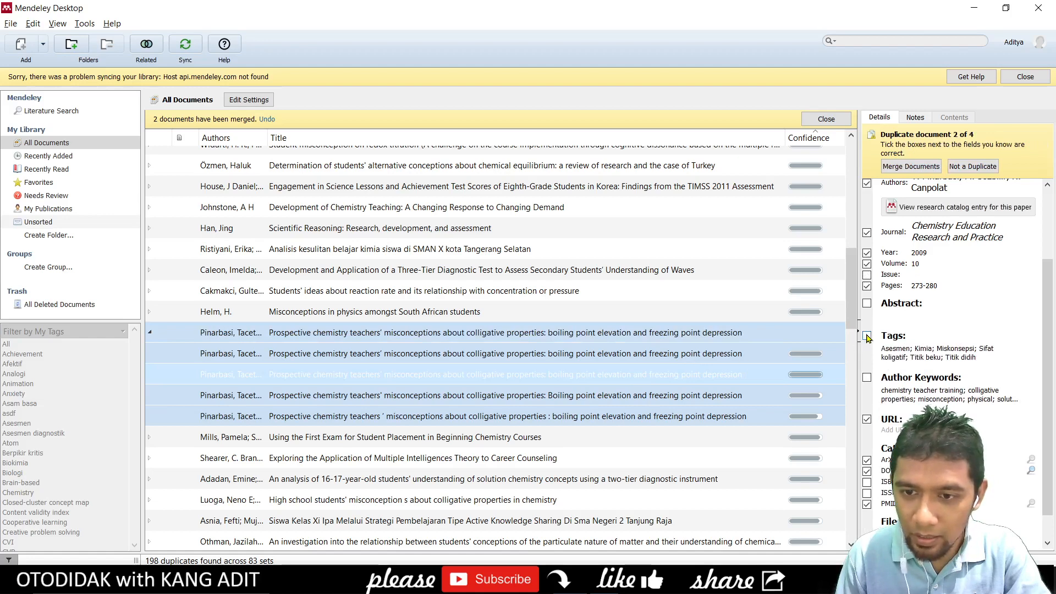
{"action": "left_click", "coordinate": [620, 356]}
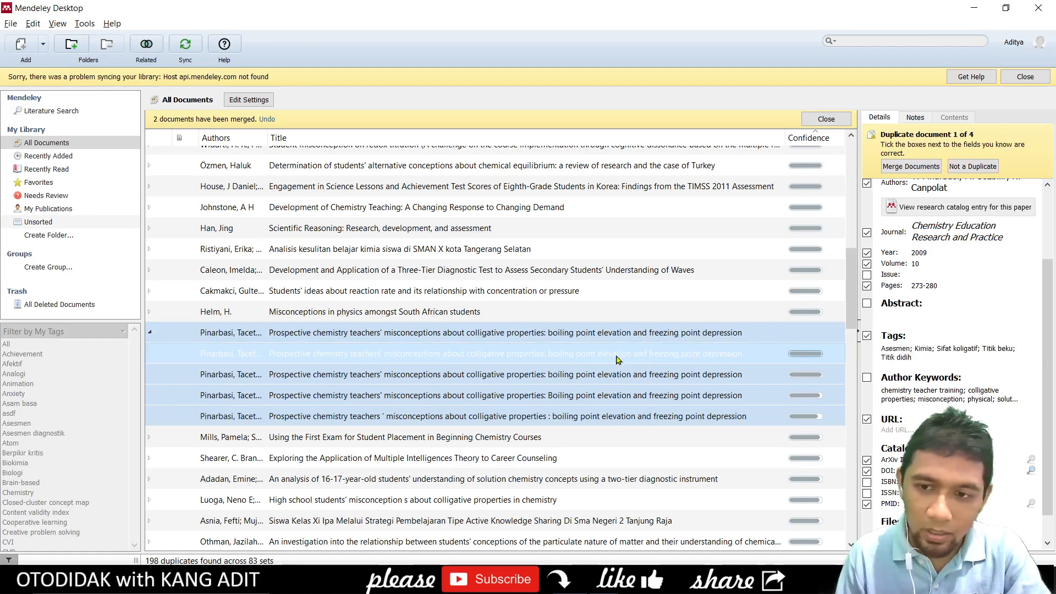
Step: Compare the tags, abstract and issue fields across the four "Prospective chemistry teachers' misconceptions" documents and their combined entry
{"action": "left_click", "coordinate": [624, 367]}
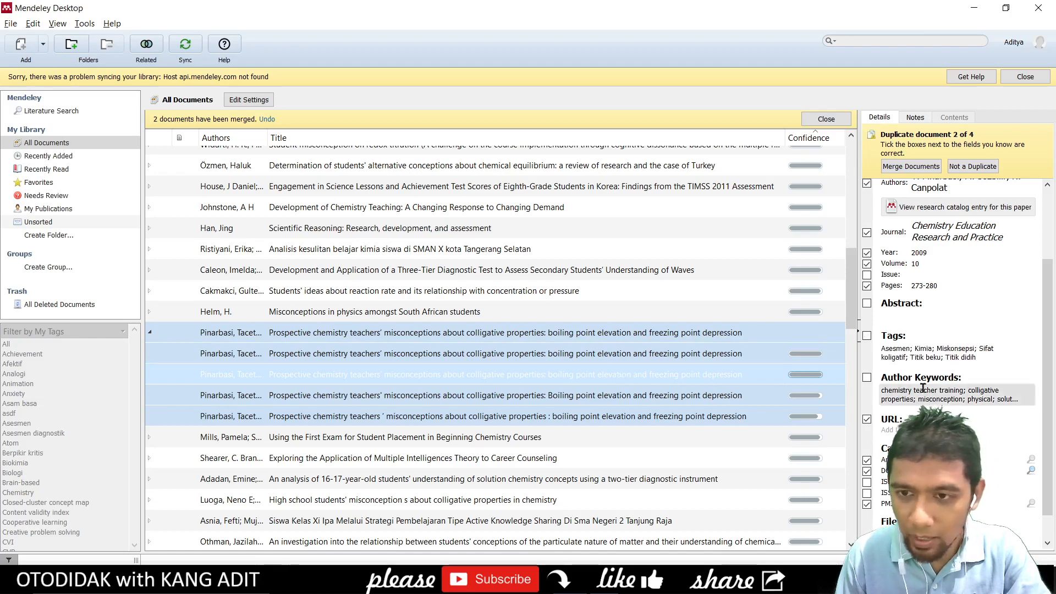
{"action": "key", "text": "Up"}
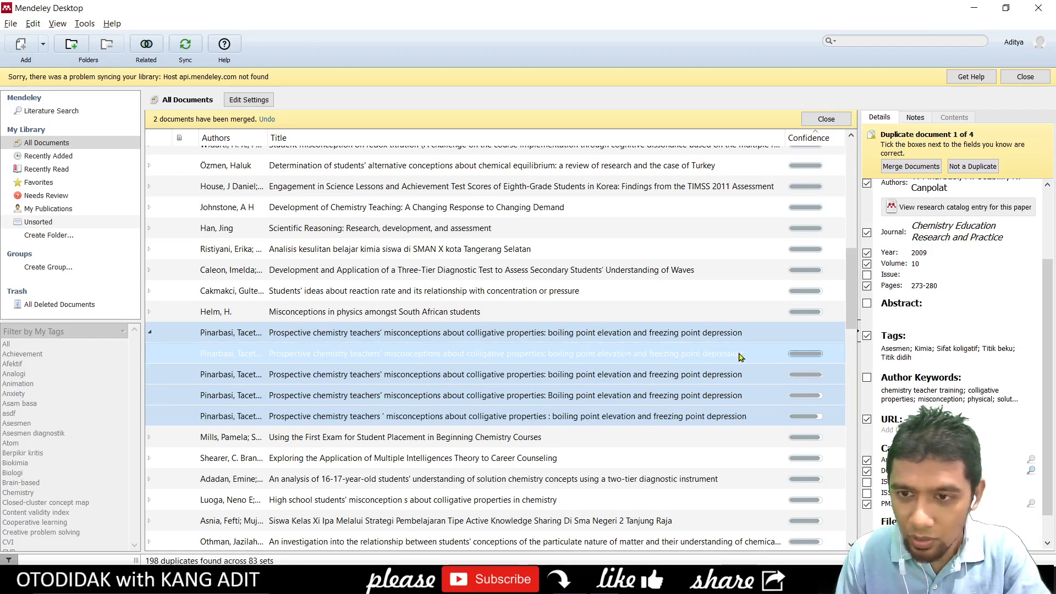
{"action": "left_click", "coordinate": [703, 396]}
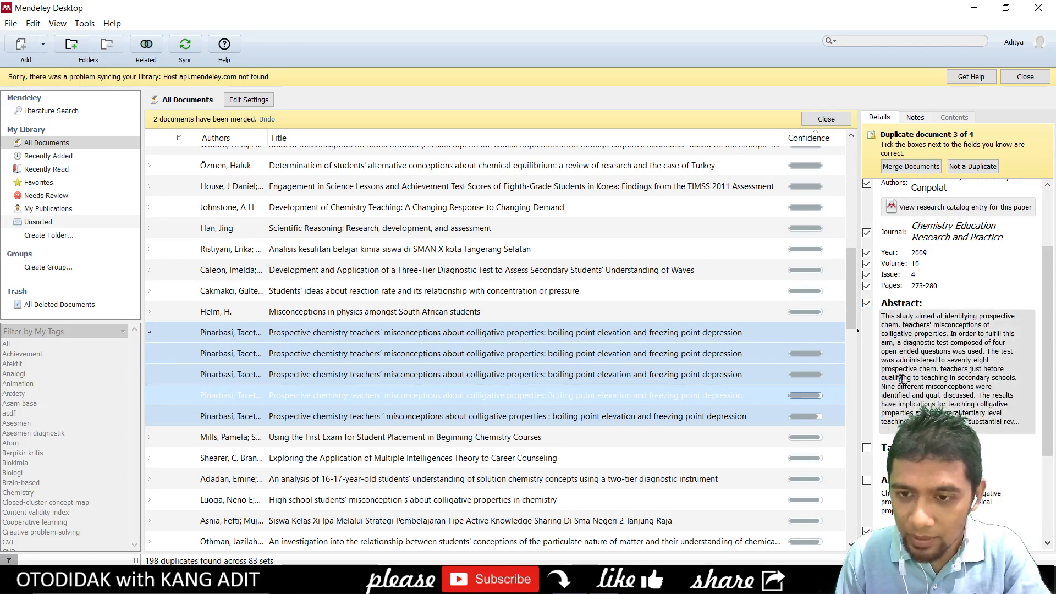
{"action": "left_click", "coordinate": [704, 418]}
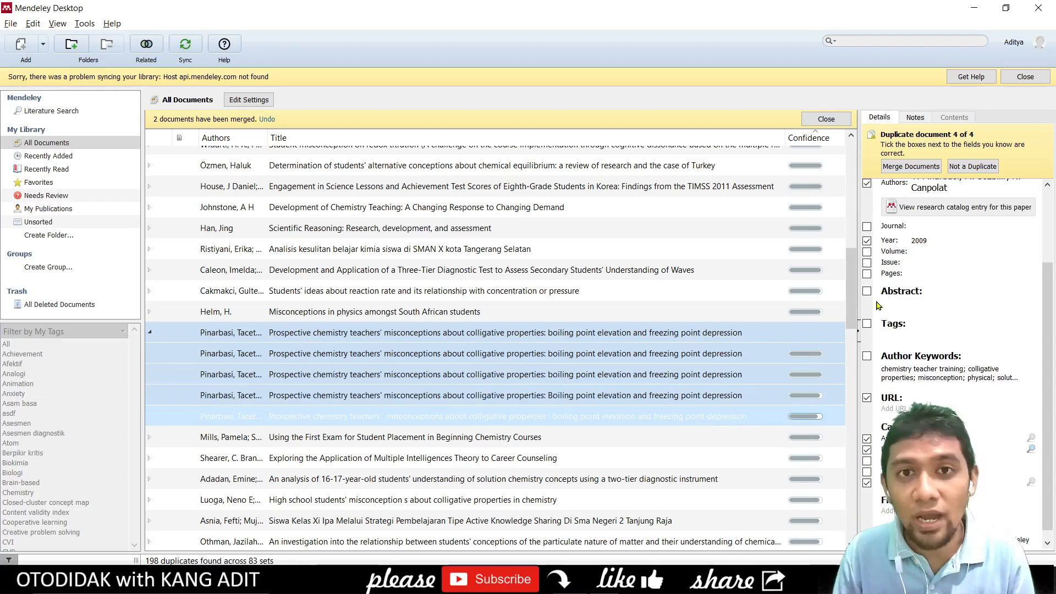
{"action": "left_click", "coordinate": [700, 334]}
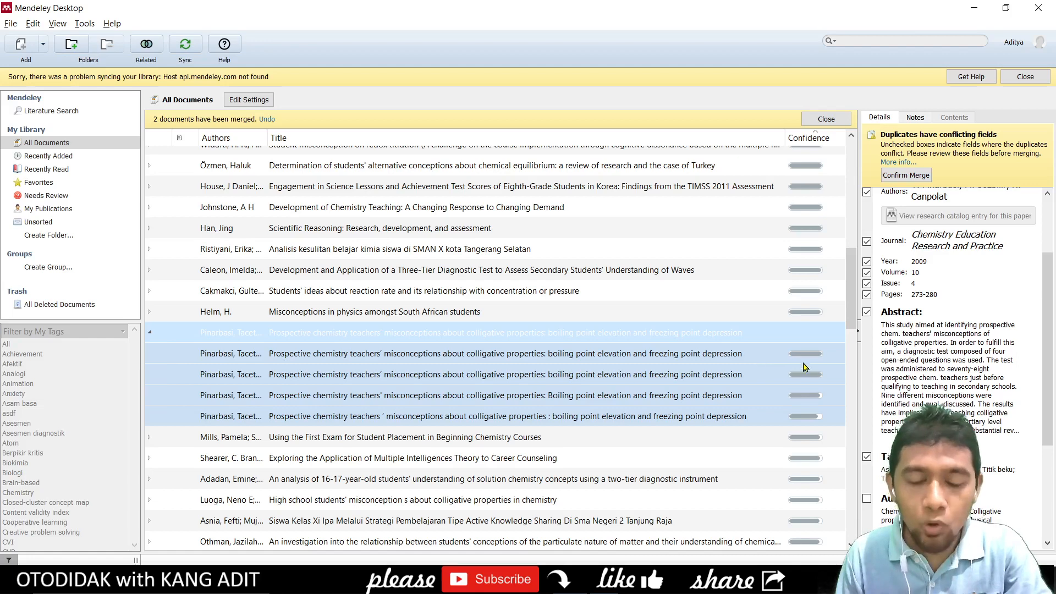
{"action": "left_click", "coordinate": [713, 357]}
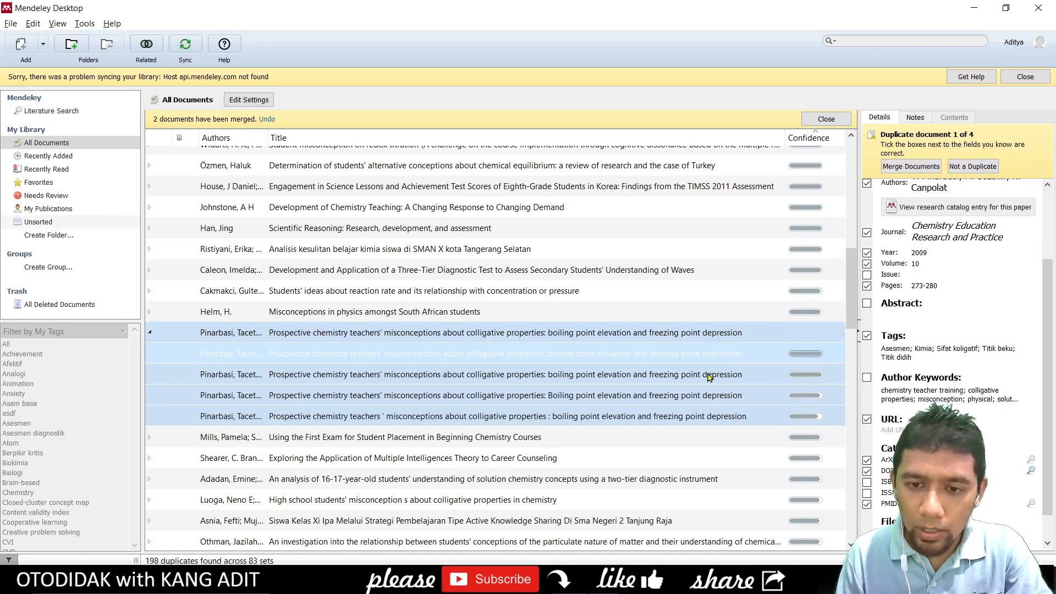
{"action": "left_click", "coordinate": [709, 376]}
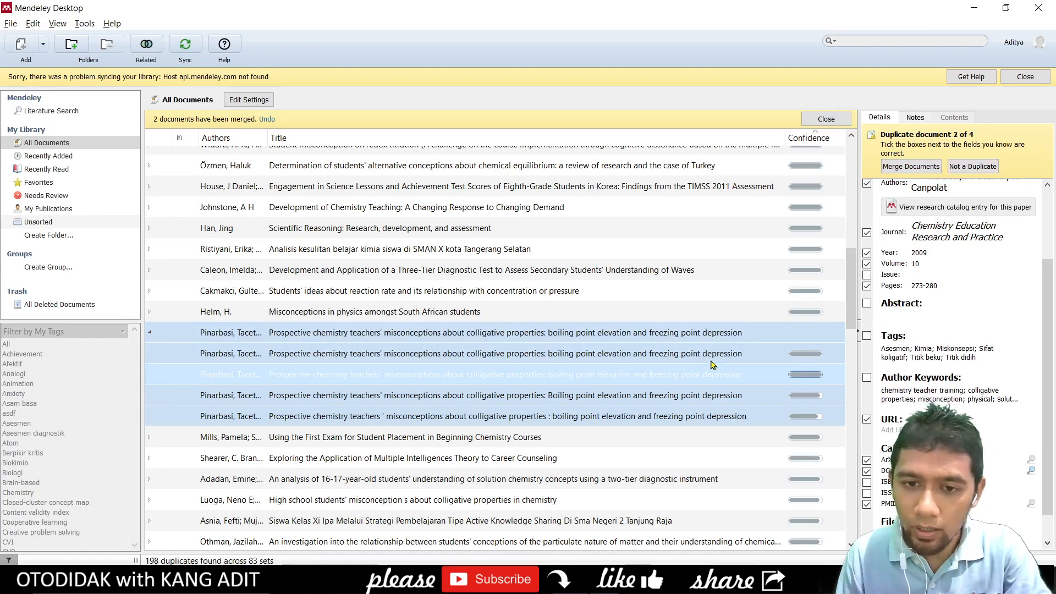
Step: Use the second document's tags for the combined "Prospective chemistry teachers' misconceptions" entry, and check the tag selection in the first two documents
{"action": "left_click", "coordinate": [709, 358]}
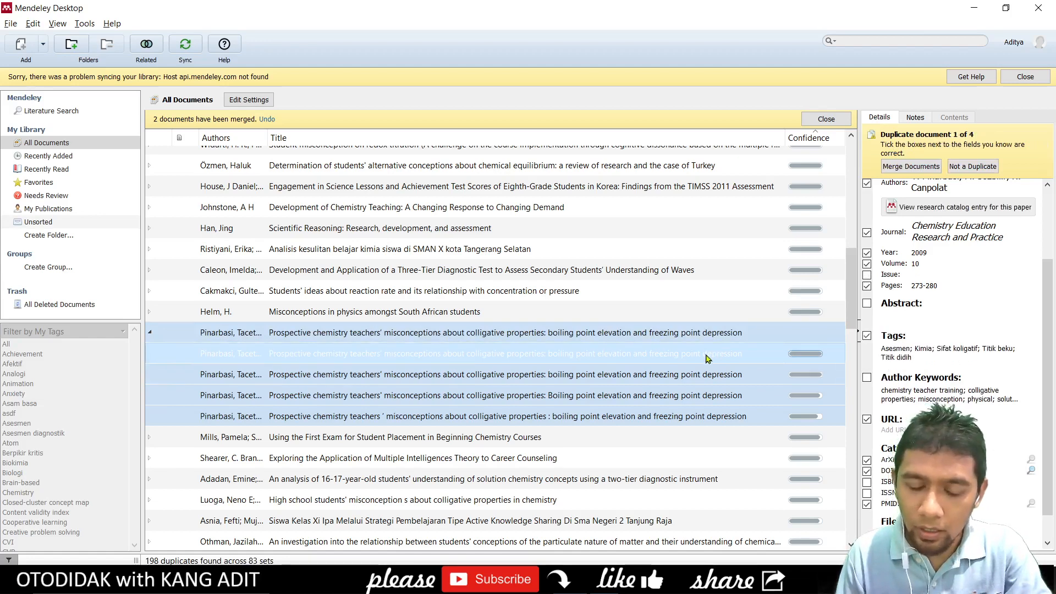
{"action": "left_click", "coordinate": [867, 336]}
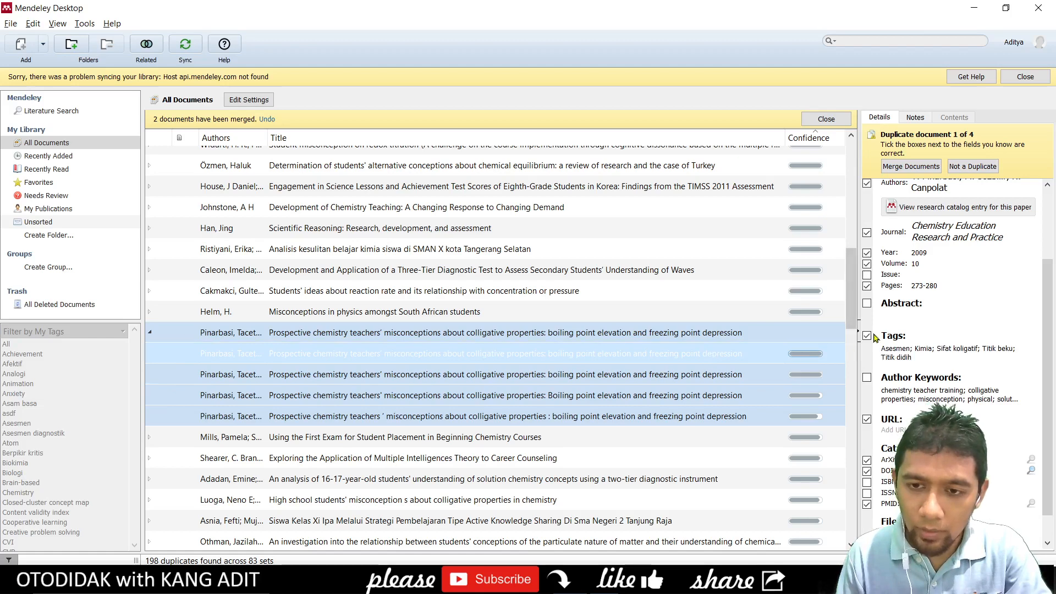
{"action": "left_click", "coordinate": [736, 374]}
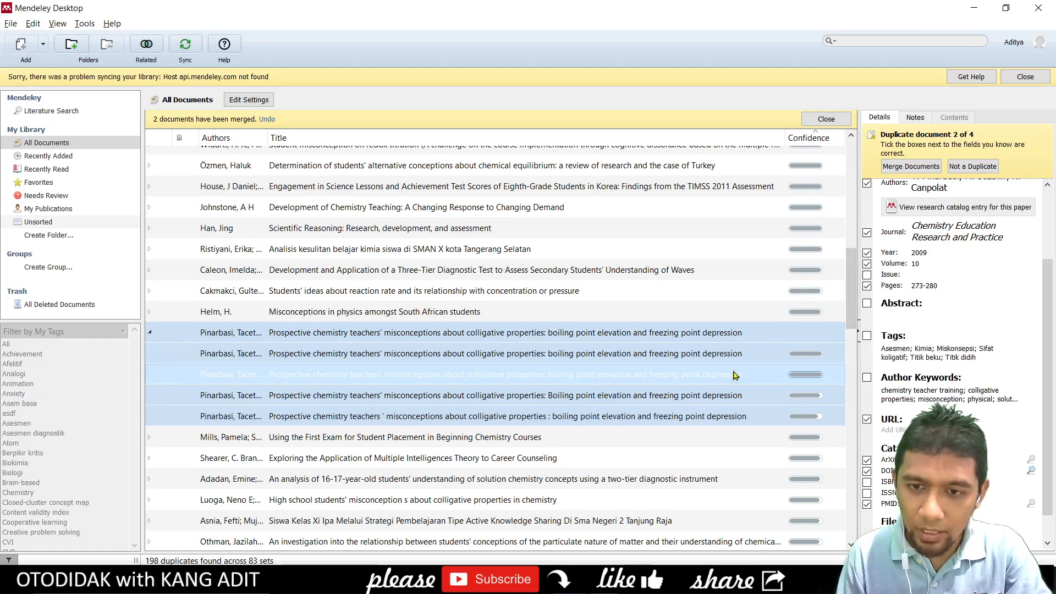
{"action": "left_click", "coordinate": [868, 336]}
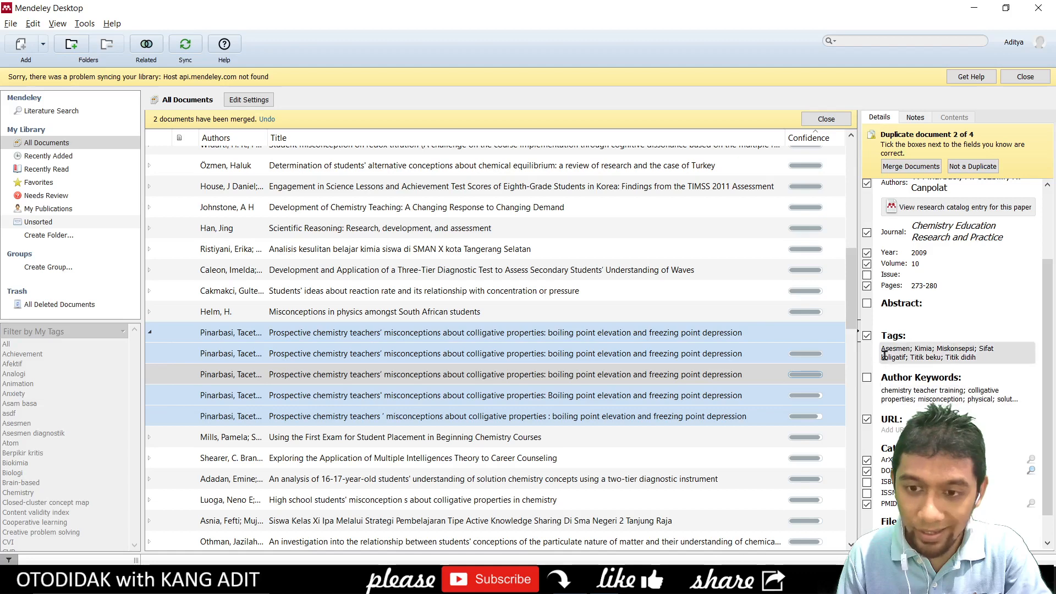
{"action": "left_click", "coordinate": [697, 358]}
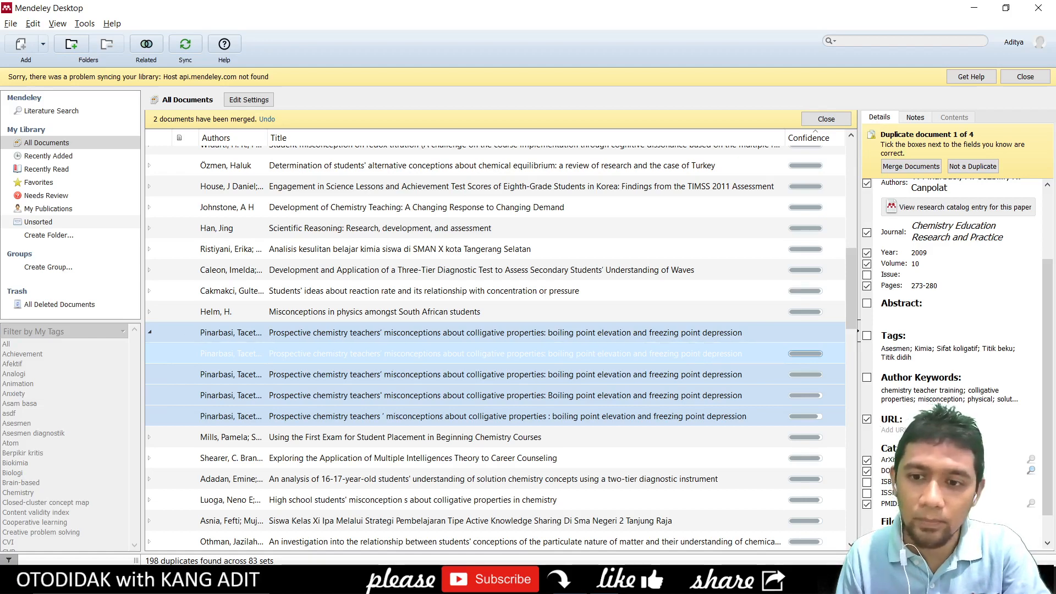
{"action": "left_click", "coordinate": [737, 374]}
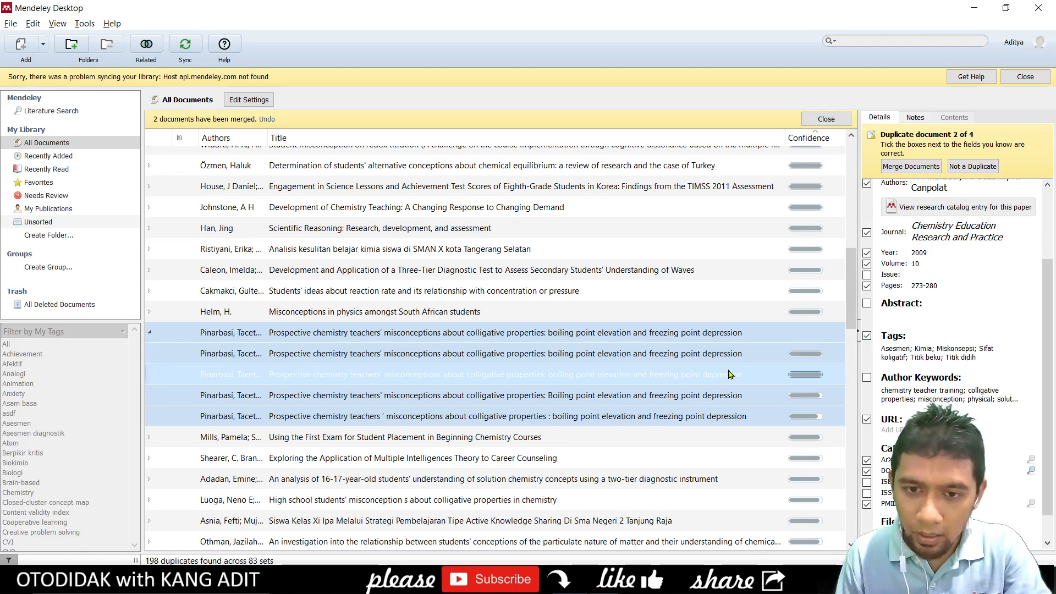
{"action": "left_click", "coordinate": [707, 355]}
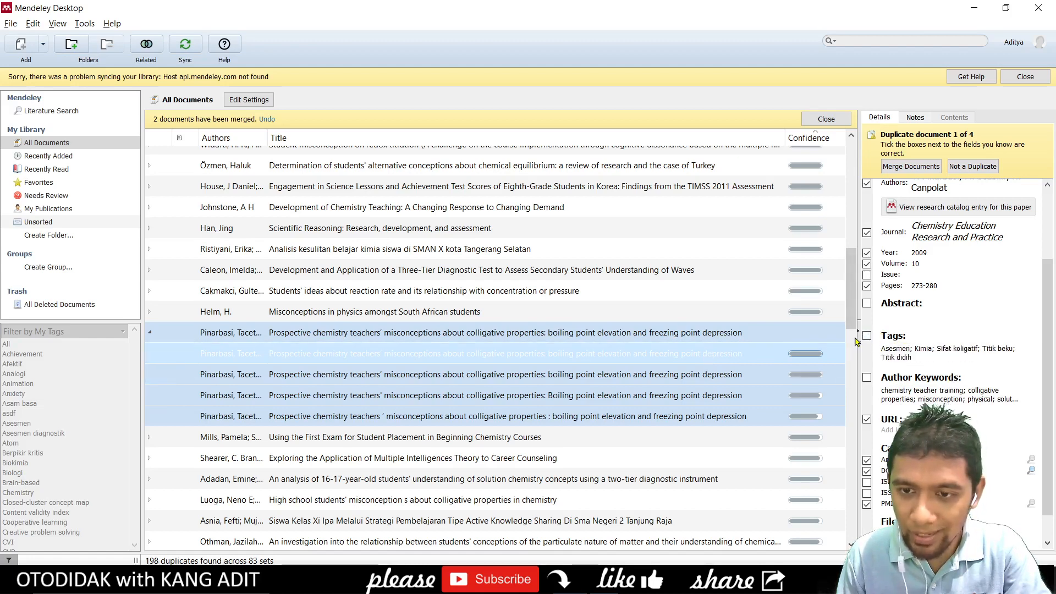
{"action": "left_click", "coordinate": [713, 378]}
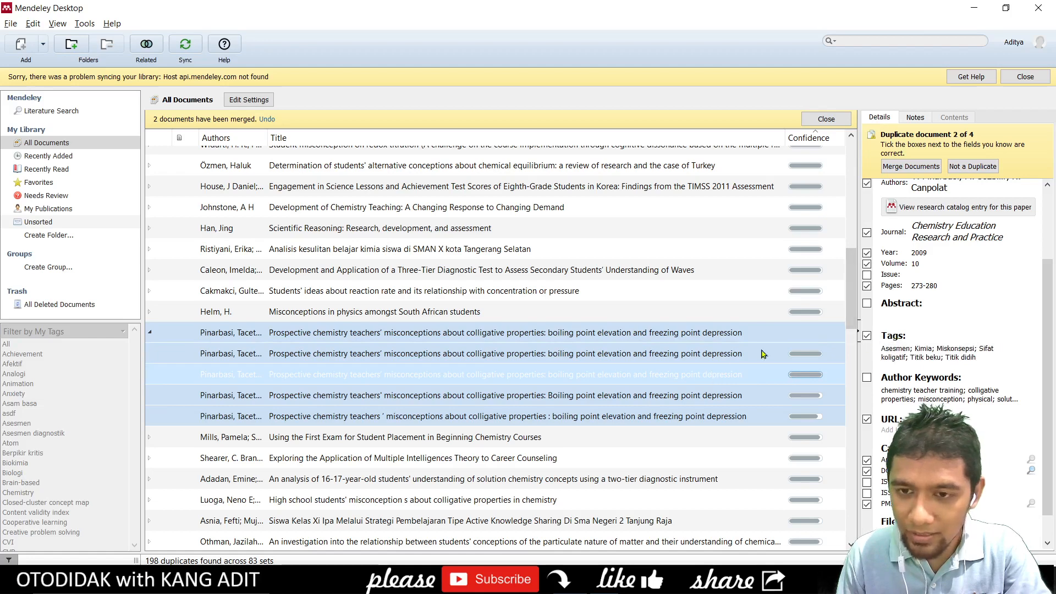
{"action": "left_click", "coordinate": [697, 360]}
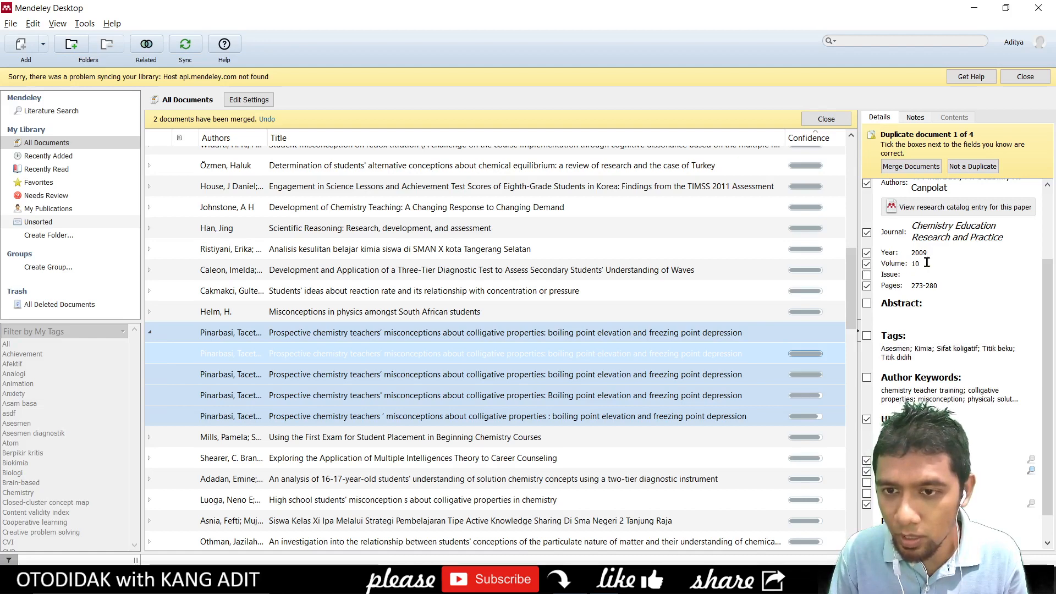
{"action": "left_click", "coordinate": [730, 376]}
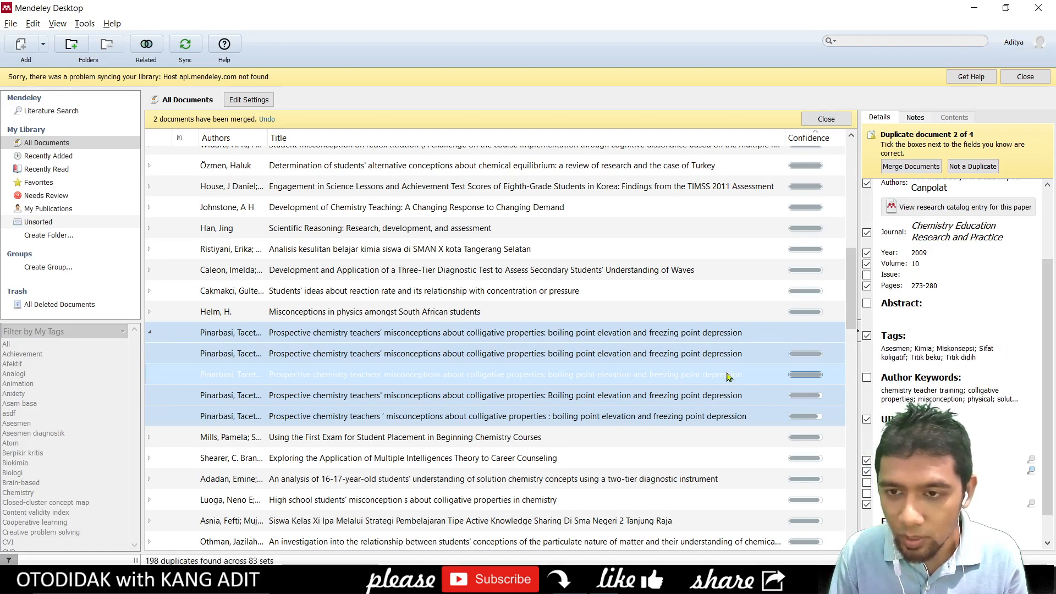
Step: Compare the abstract, tags and author keywords among the four "Prospective chemistry teachers' misconceptions" documents
{"action": "left_click", "coordinate": [728, 393]}
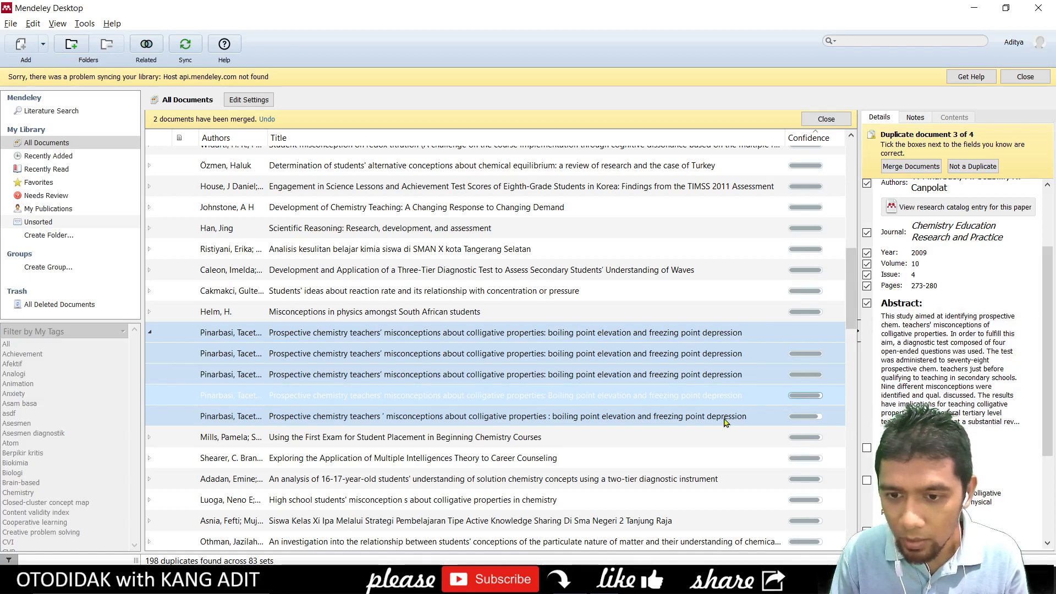
{"action": "left_click", "coordinate": [735, 376]}
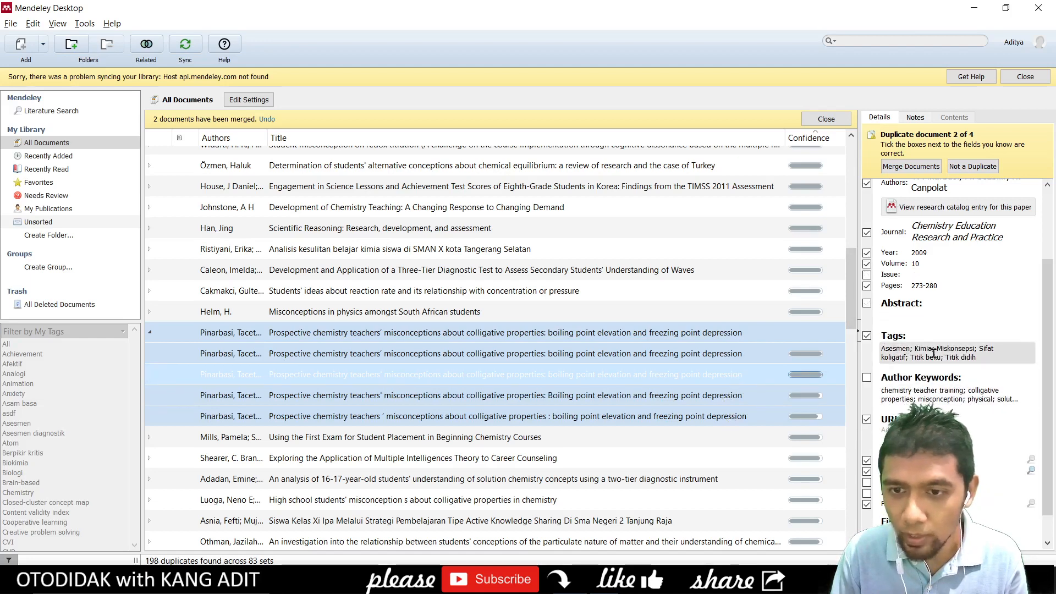
{"action": "left_click", "coordinate": [711, 397]}
{"action": "scroll", "coordinate": [951, 308], "scroll_direction": "down", "scroll_amount": 1}
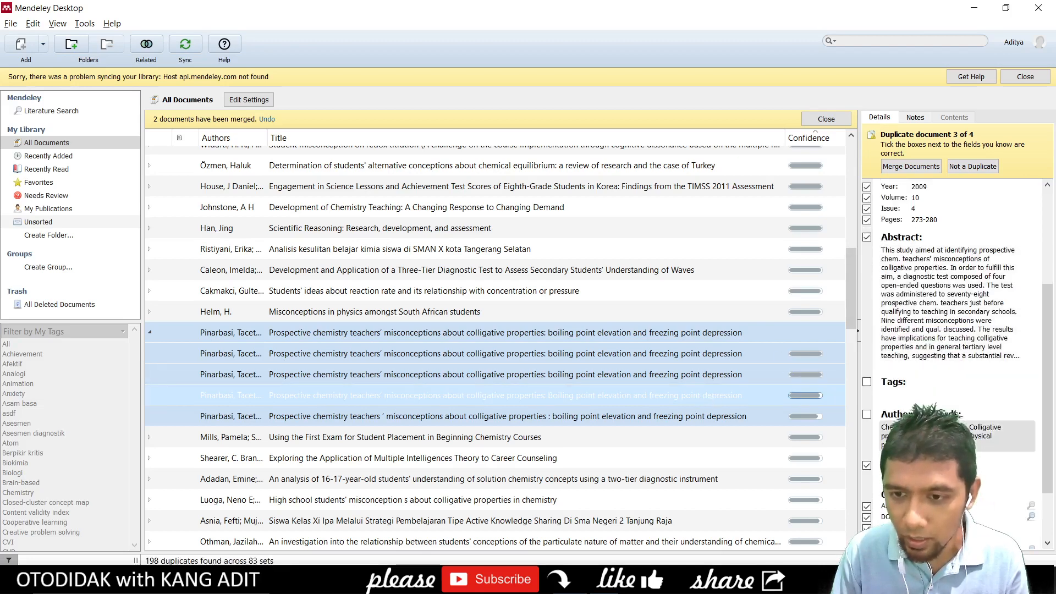
{"action": "left_click", "coordinate": [722, 378]}
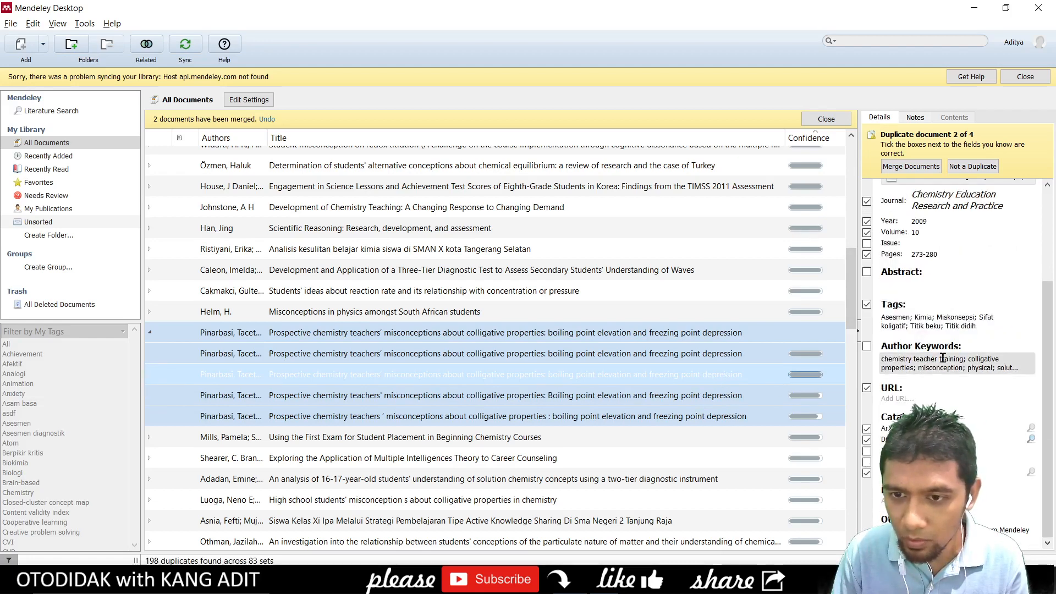
{"action": "left_click", "coordinate": [719, 356]}
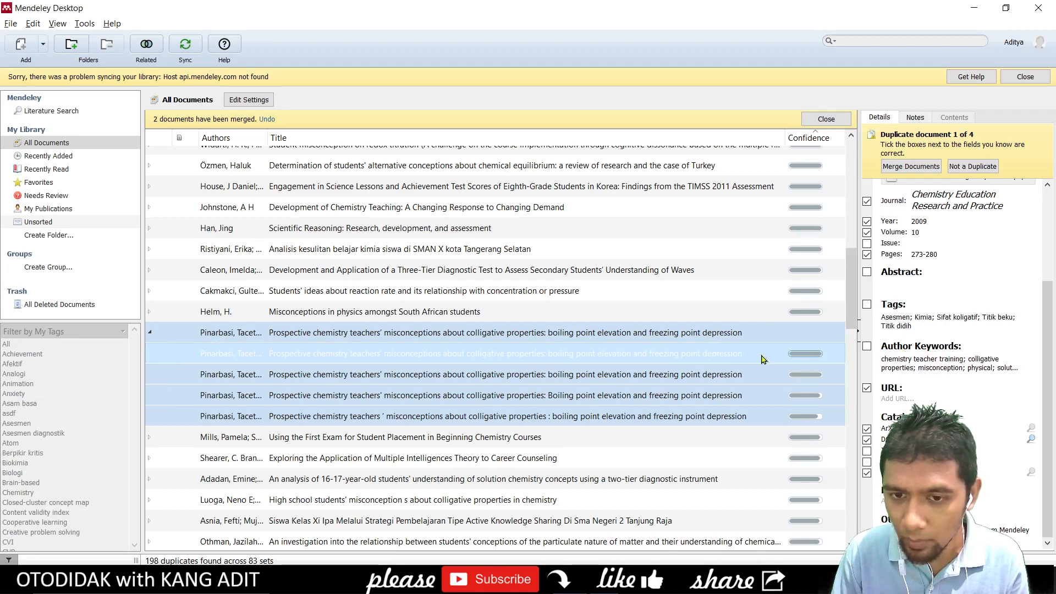
{"action": "left_click", "coordinate": [746, 418]}
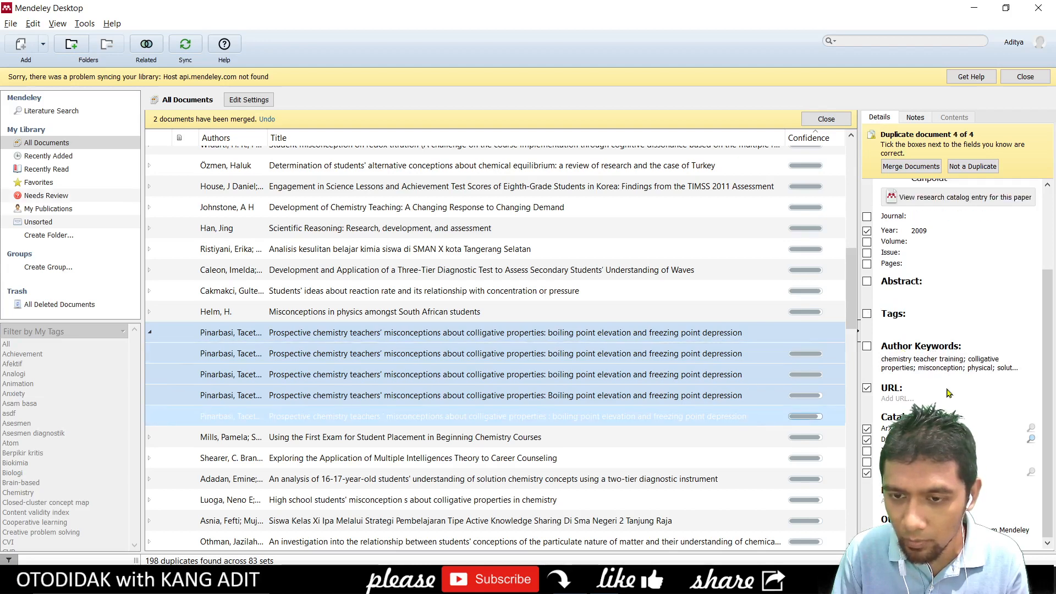
{"action": "left_click", "coordinate": [751, 397]}
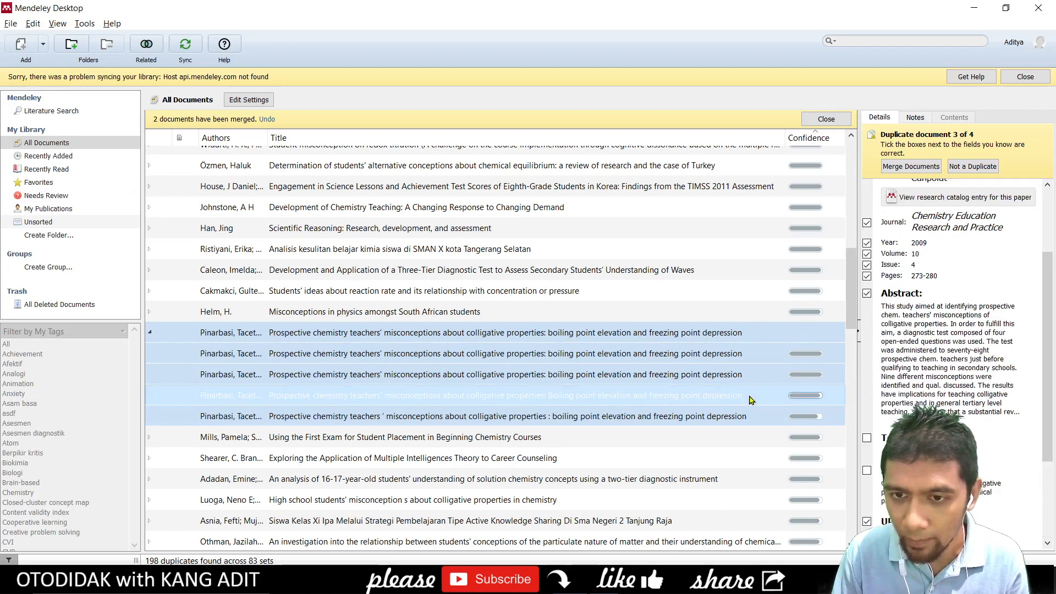
{"action": "left_click", "coordinate": [732, 377]}
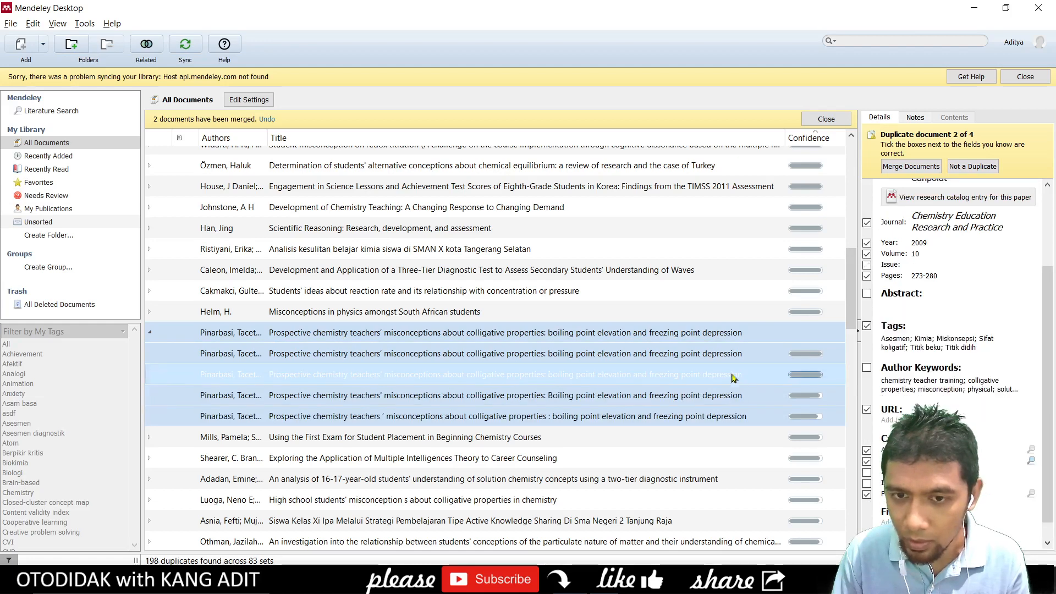
{"action": "left_click", "coordinate": [718, 357]}
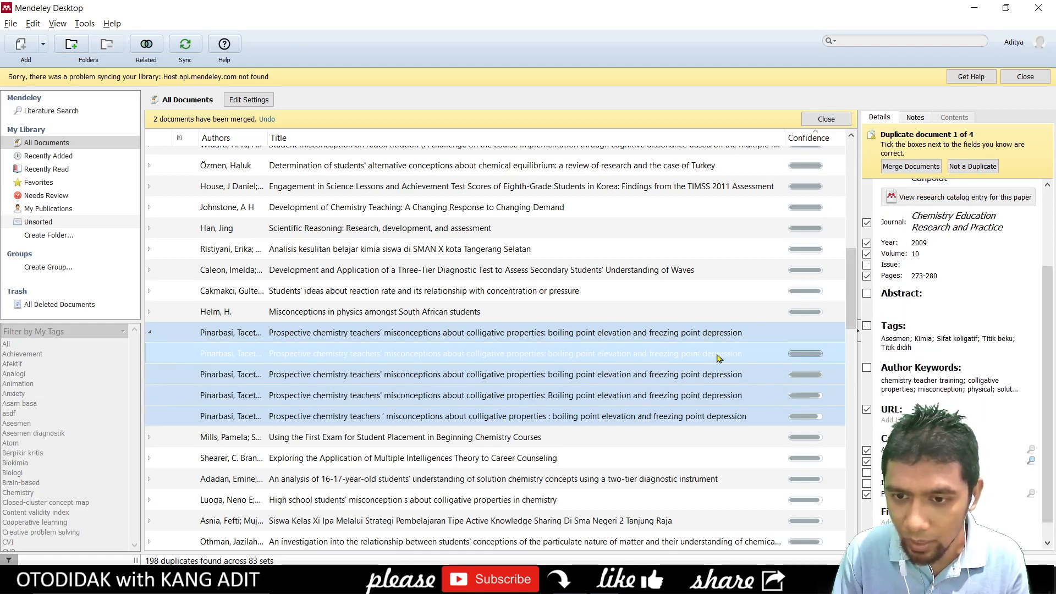
Step: Review the abstract, tags and author keywords of the combined "Prospective chemistry teachers' misconceptions" entry against its four duplicate documents
{"action": "left_click", "coordinate": [702, 334]}
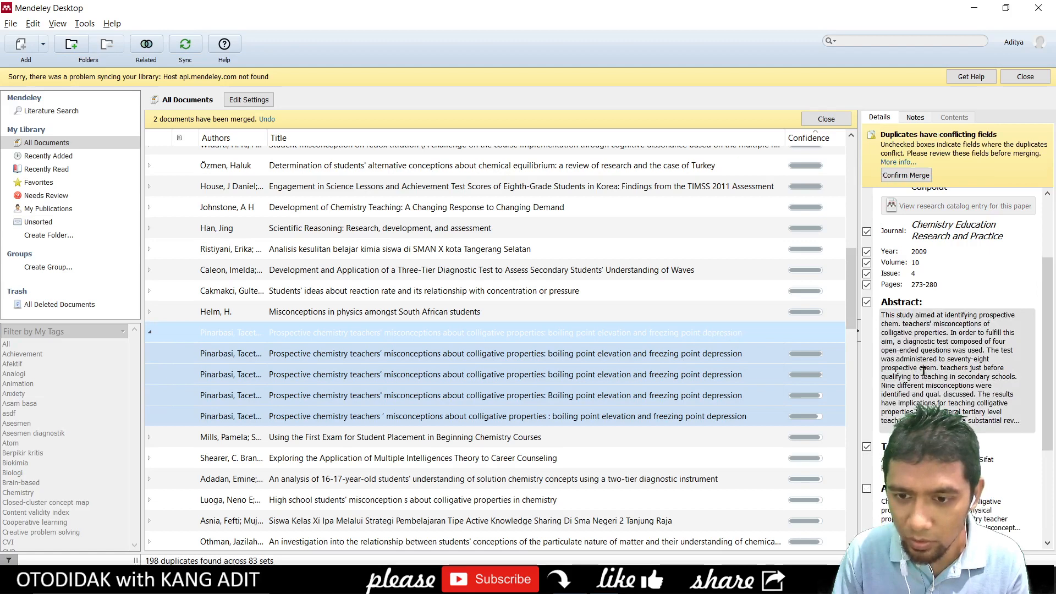
{"action": "scroll", "coordinate": [924, 371], "scroll_direction": "down", "scroll_amount": 2}
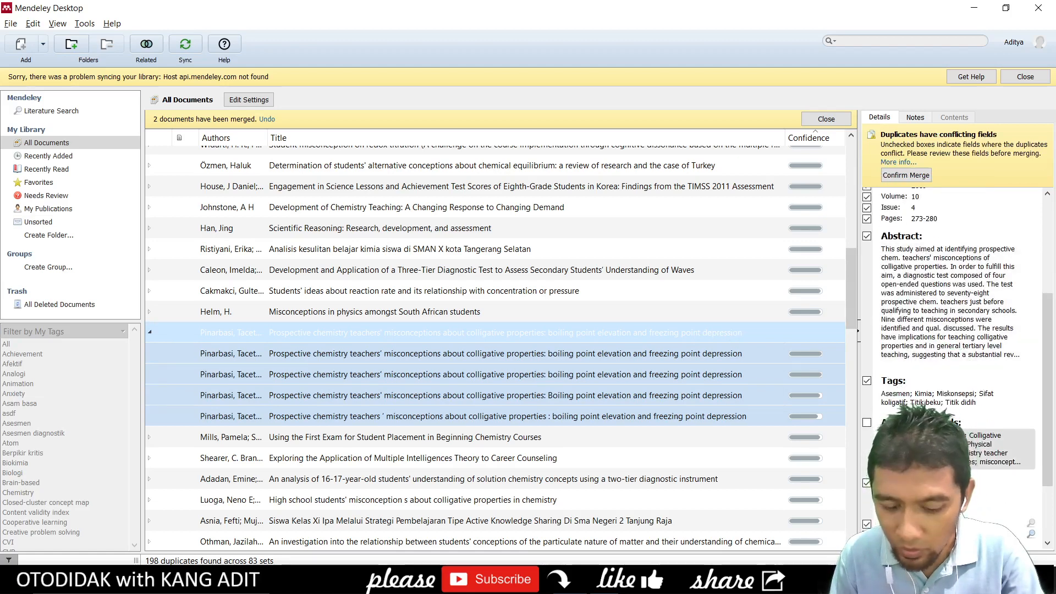
{"action": "scroll", "coordinate": [952, 330], "scroll_direction": "up", "scroll_amount": 2}
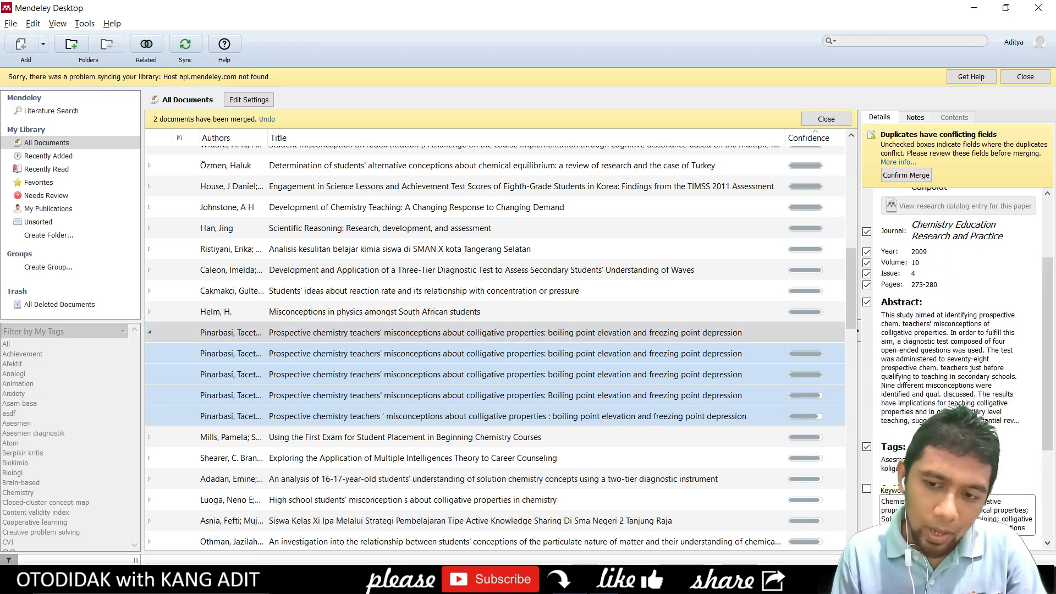
{"action": "scroll", "coordinate": [951, 330], "scroll_direction": "down", "scroll_amount": 2}
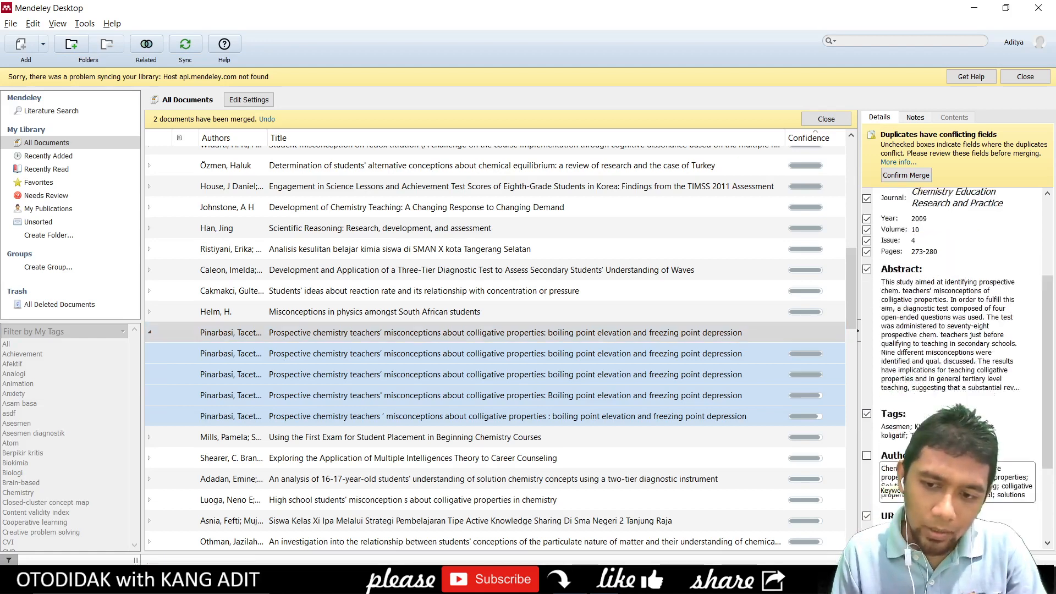
{"action": "left_click", "coordinate": [730, 361]}
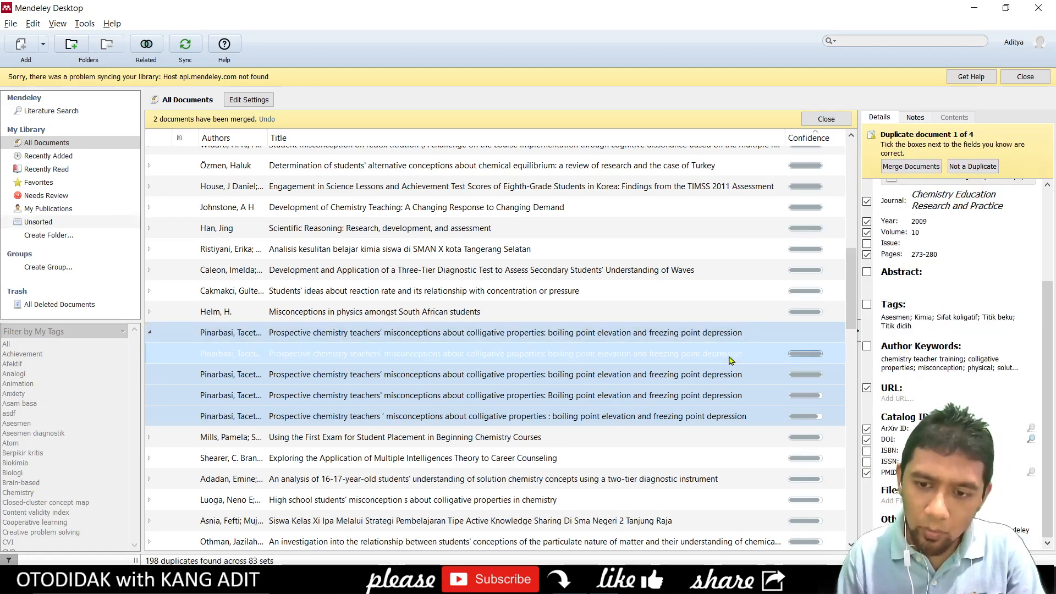
{"action": "key", "text": "Down"}
{"action": "key", "text": "Down"}
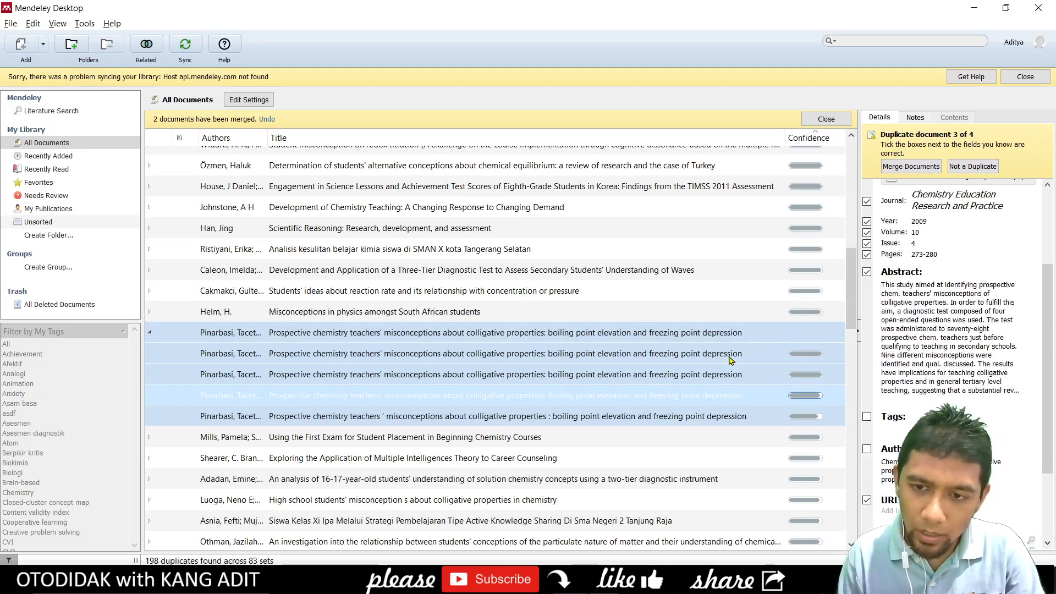
{"action": "key", "text": "Down"}
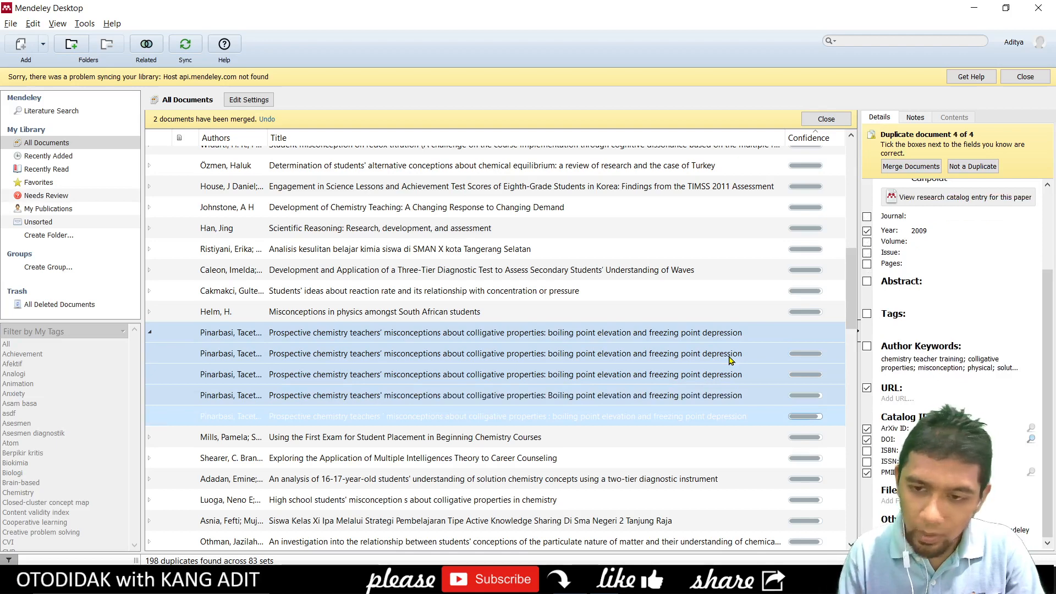
Step: Go through the combined "Prospective chemistry teachers' misconceptions" entry and its four duplicates, comparing the journal, issue, pages and abstract fields
{"action": "left_click", "coordinate": [728, 336]}
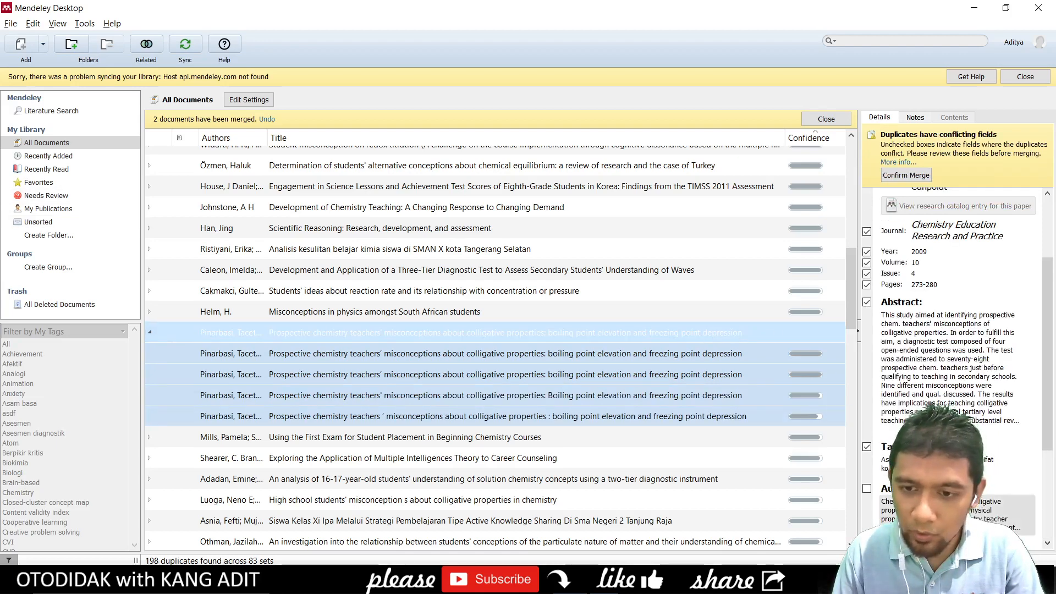
{"action": "left_click", "coordinate": [728, 357]}
{"action": "left_click", "coordinate": [728, 375]}
{"action": "left_click", "coordinate": [728, 396]}
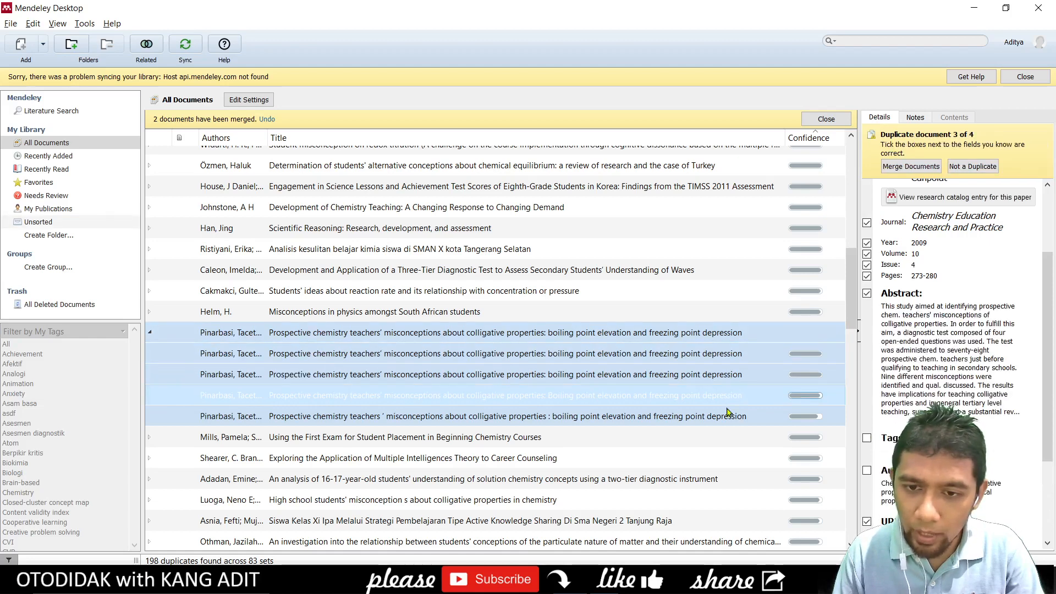
{"action": "left_click", "coordinate": [729, 419]}
{"action": "left_click", "coordinate": [730, 358]}
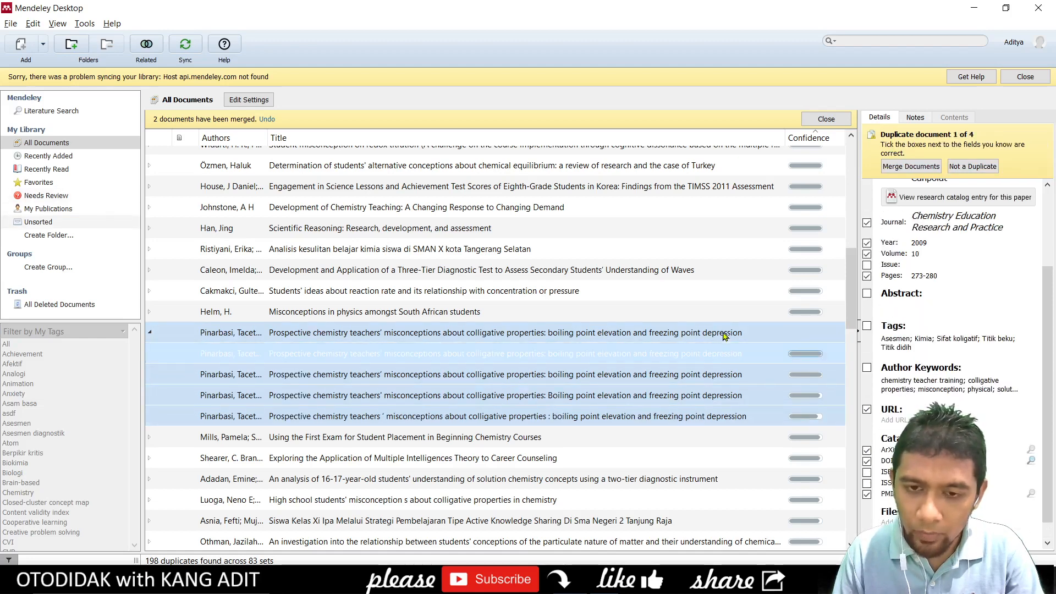
Step: Compare the tags of the combined "Prospective chemistry teachers' misconceptions" entry with those of each of its four duplicates
{"action": "left_click", "coordinate": [724, 336]}
{"action": "scroll", "coordinate": [904, 405], "scroll_direction": "down", "scroll_amount": 2}
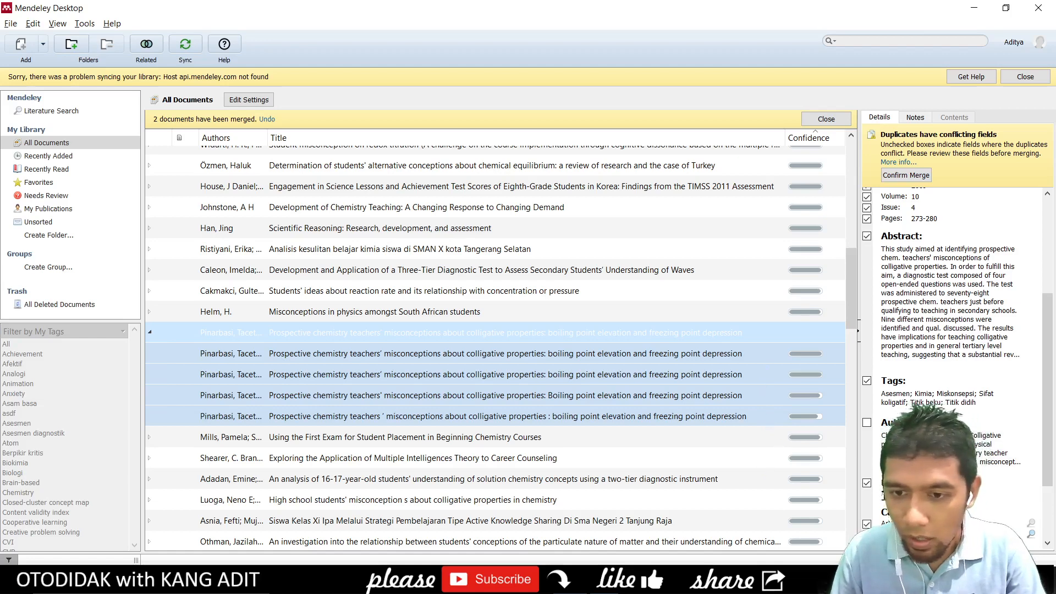
{"action": "left_click", "coordinate": [738, 355]}
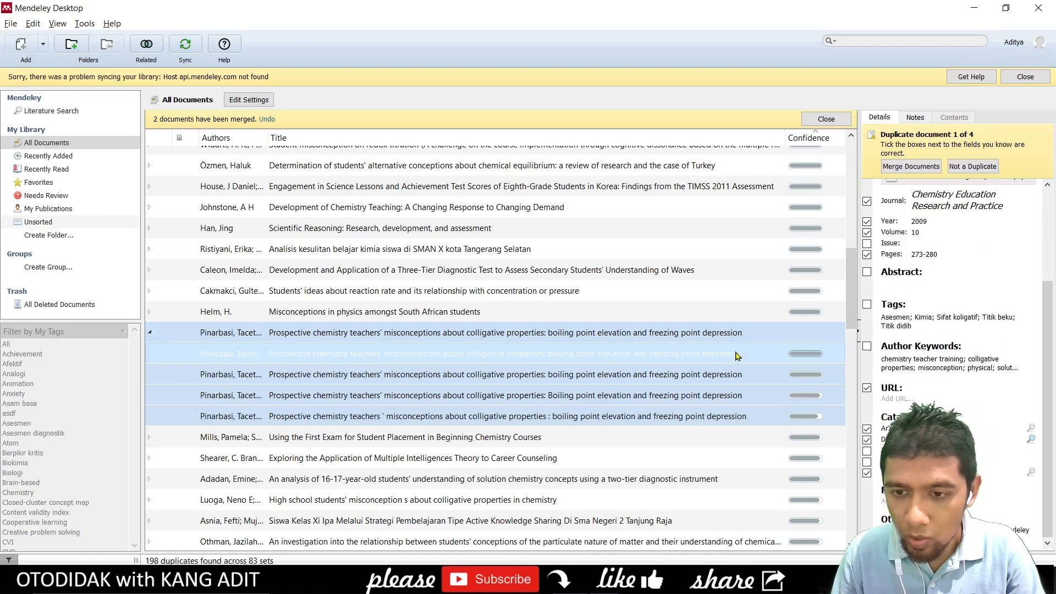
{"action": "key", "text": "Down"}
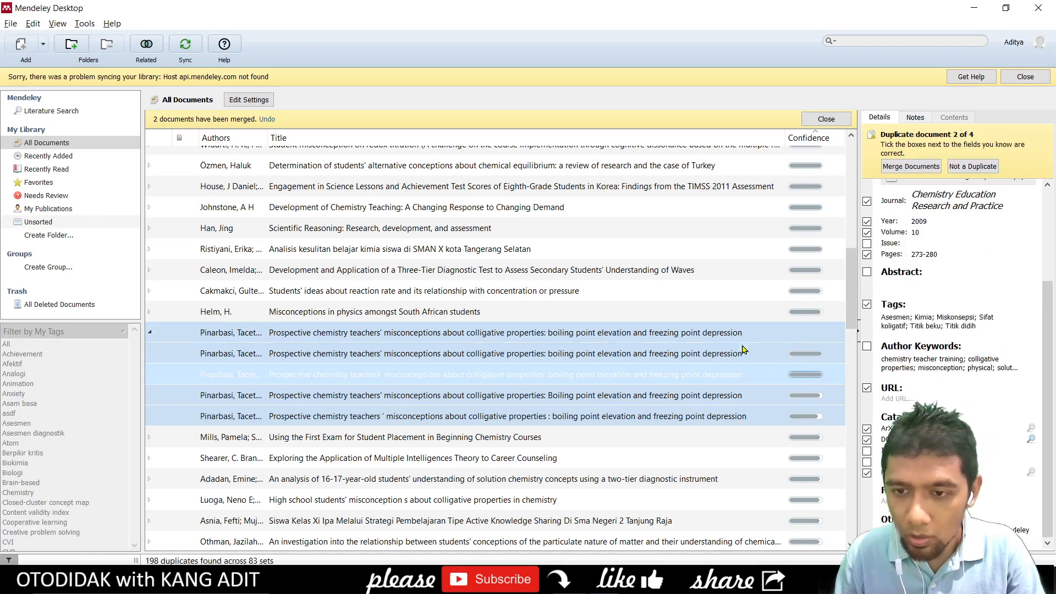
{"action": "key", "text": "Down"}
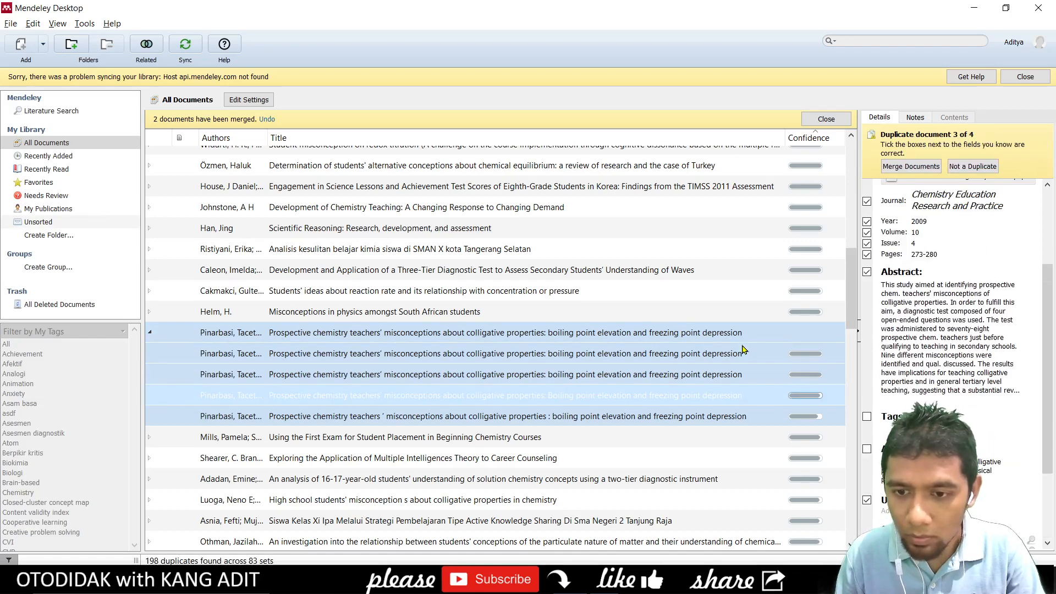
{"action": "left_click", "coordinate": [718, 421]}
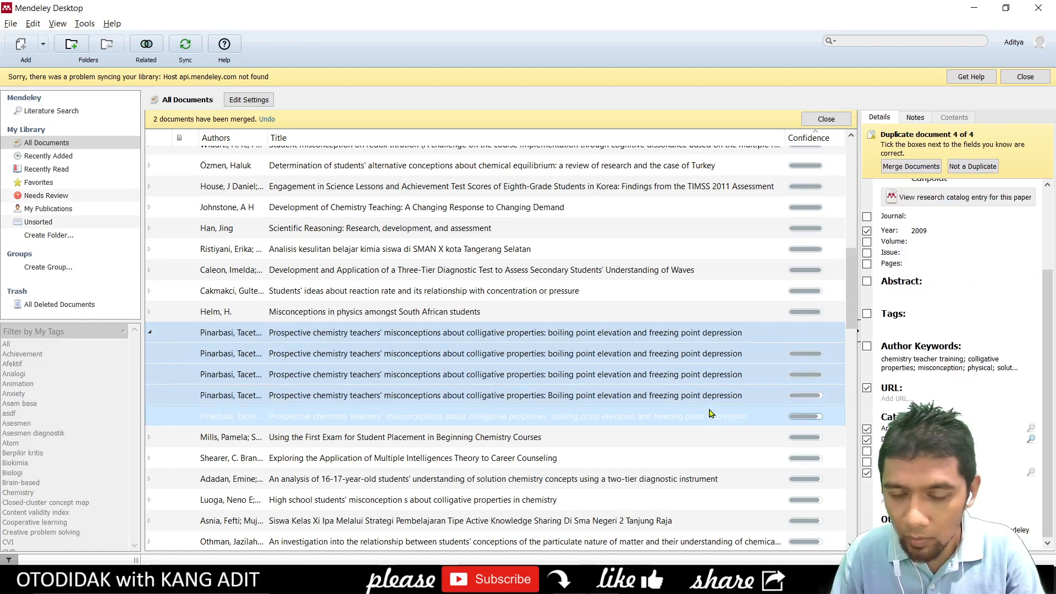
Step: Compare the conflicting author keywords of the combined "Prospective chemistry teachers' misconceptions" entry with those in its four duplicate documents
{"action": "left_click", "coordinate": [698, 334]}
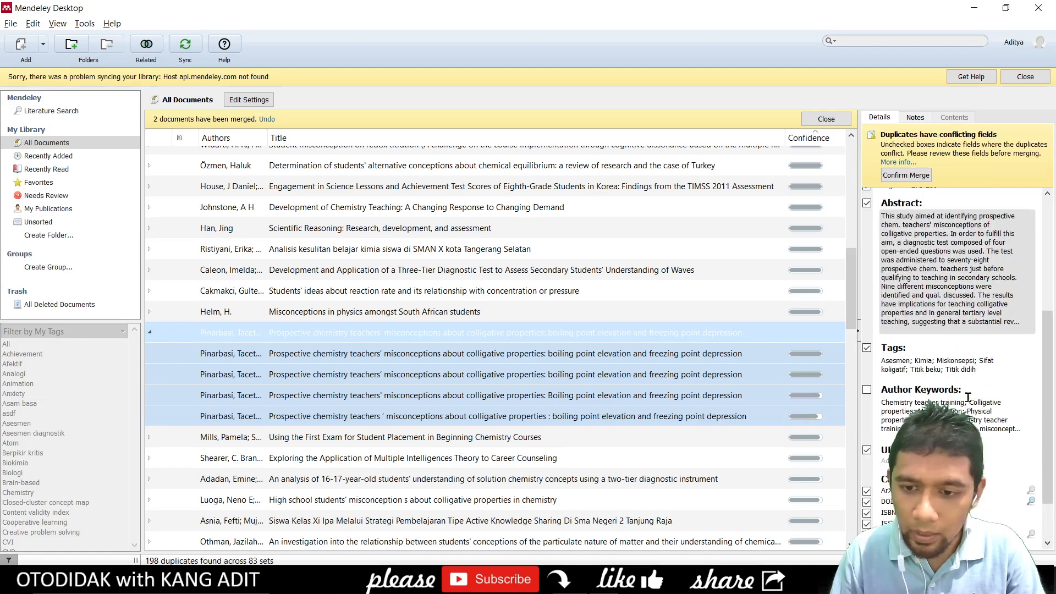
{"action": "scroll", "coordinate": [968, 397], "scroll_direction": "down", "scroll_amount": 2}
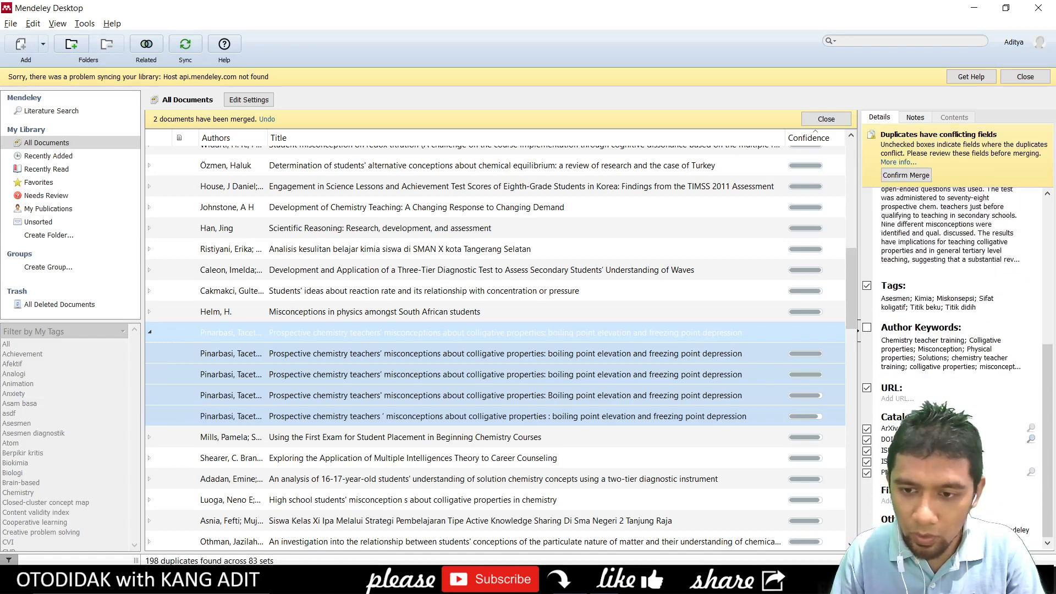
{"action": "left_click", "coordinate": [740, 359]}
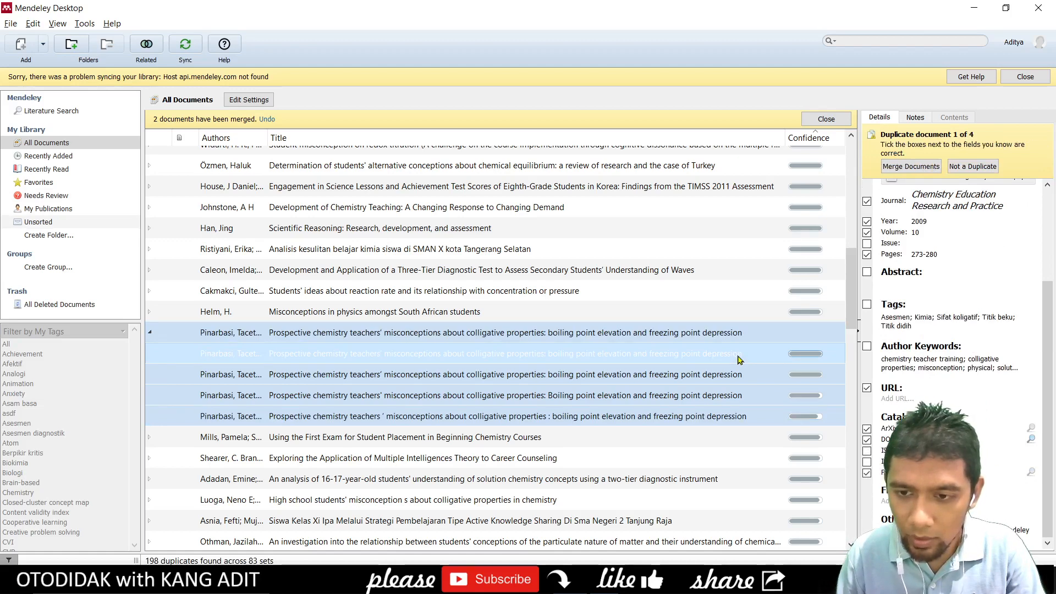
{"action": "key", "text": "Down"}
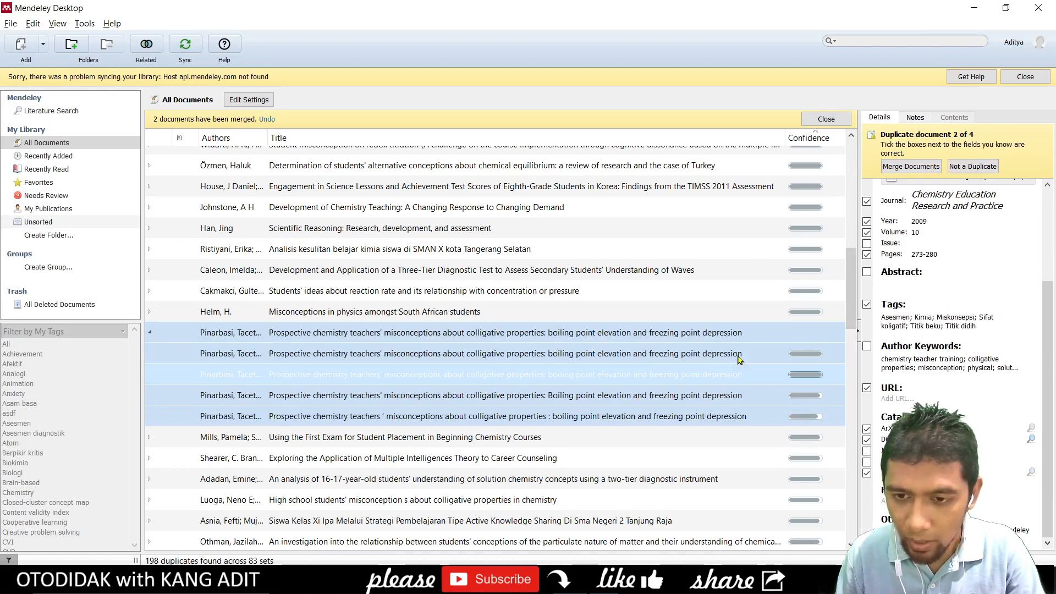
{"action": "key", "text": "Down"}
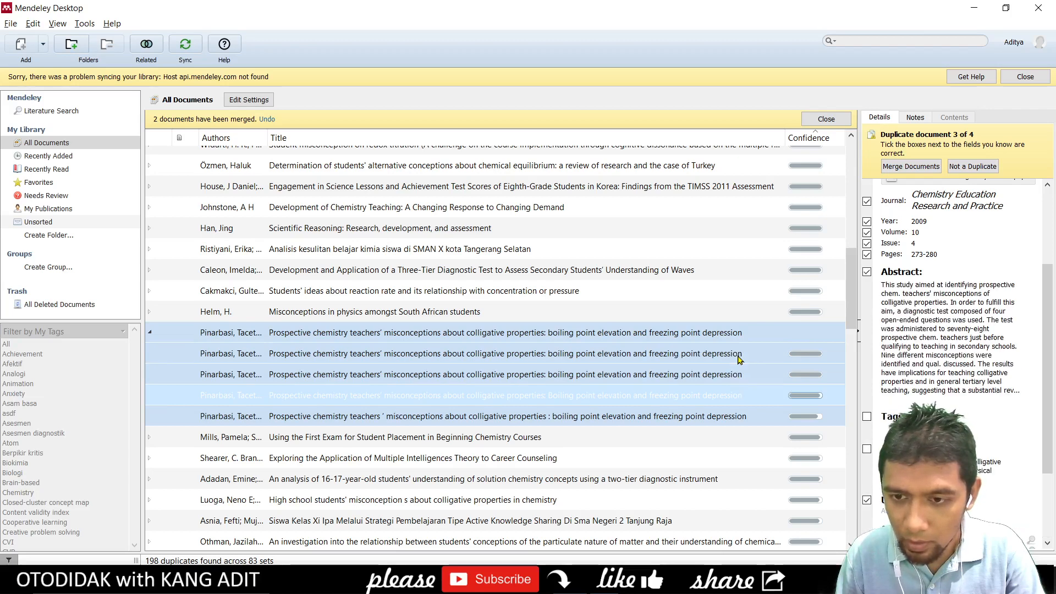
{"action": "scroll", "coordinate": [957, 330], "scroll_direction": "down", "scroll_amount": 3}
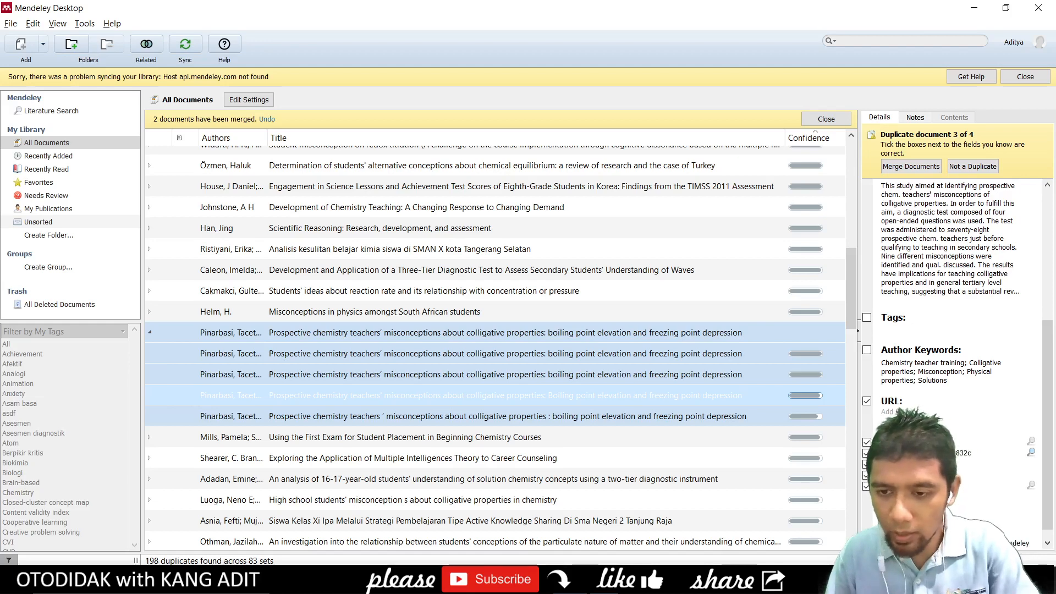
{"action": "left_click", "coordinate": [744, 412]}
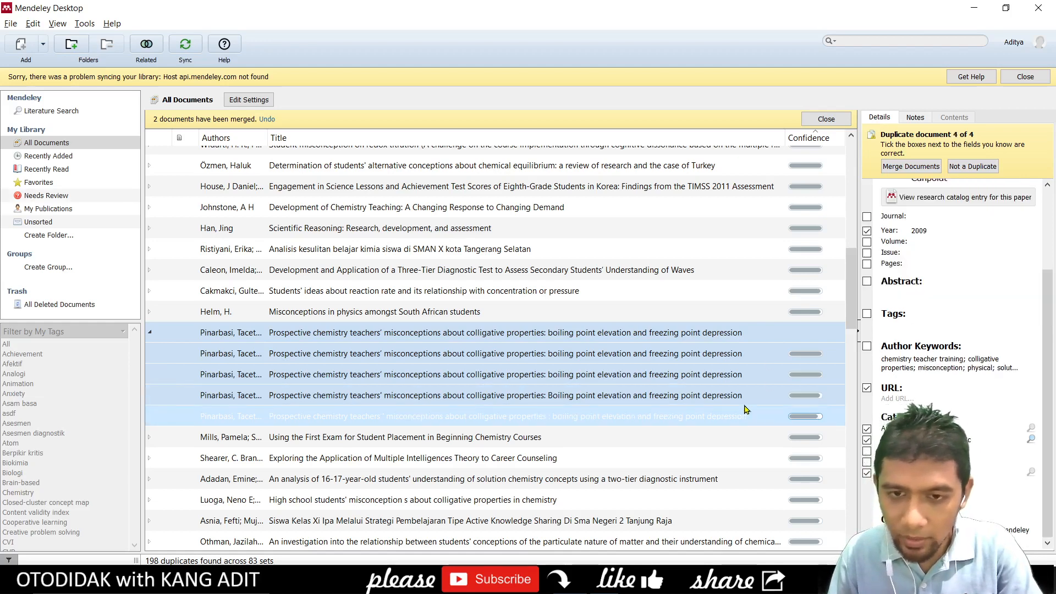
Step: Check the combined "Prospective chemistry teachers' misconceptions" entry for fields that remain unticked, from the author keywords back to the title
{"action": "left_click", "coordinate": [705, 334]}
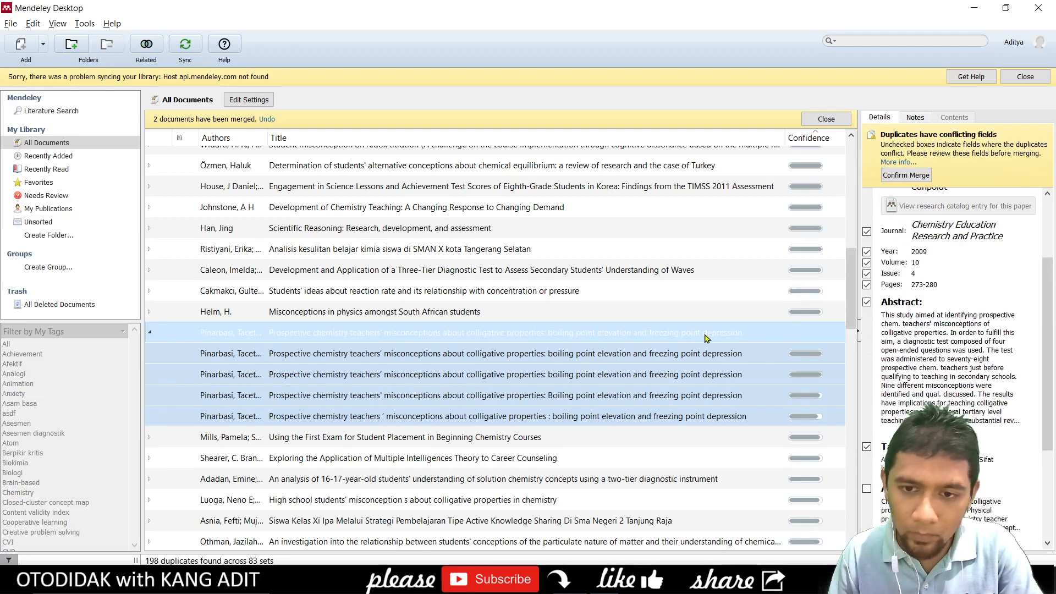
{"action": "scroll", "coordinate": [969, 388], "scroll_direction": "down", "scroll_amount": 3}
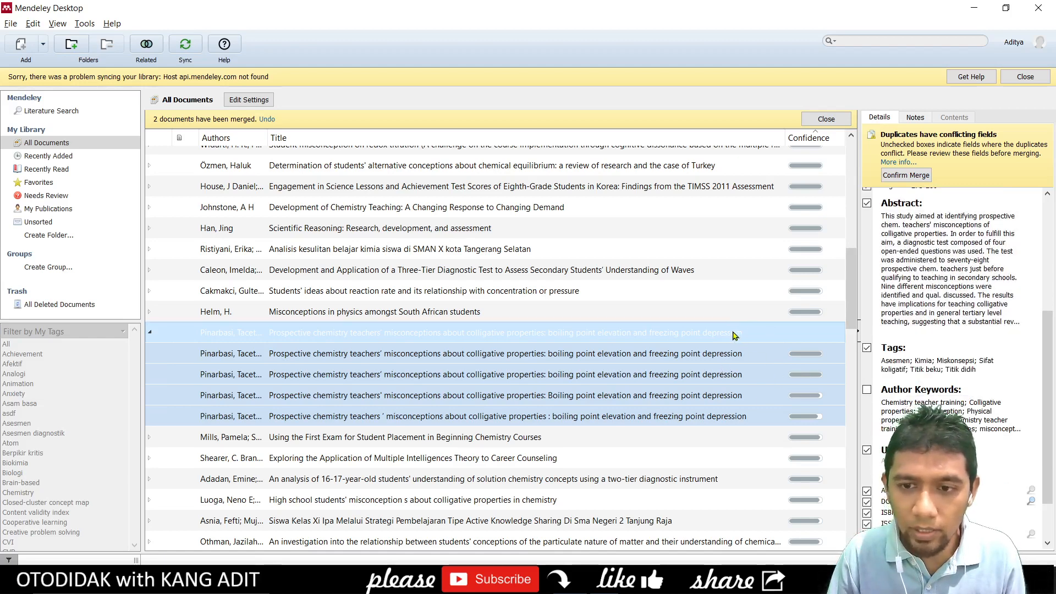
{"action": "scroll", "coordinate": [957, 396], "scroll_direction": "down", "scroll_amount": 1}
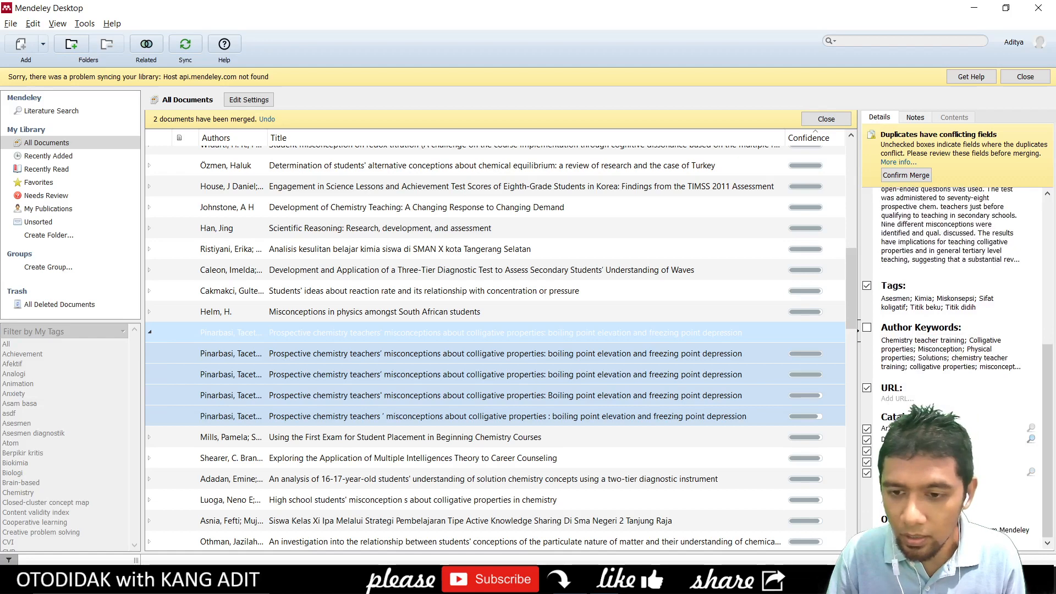
{"action": "scroll", "coordinate": [920, 283], "scroll_direction": "up", "scroll_amount": 3}
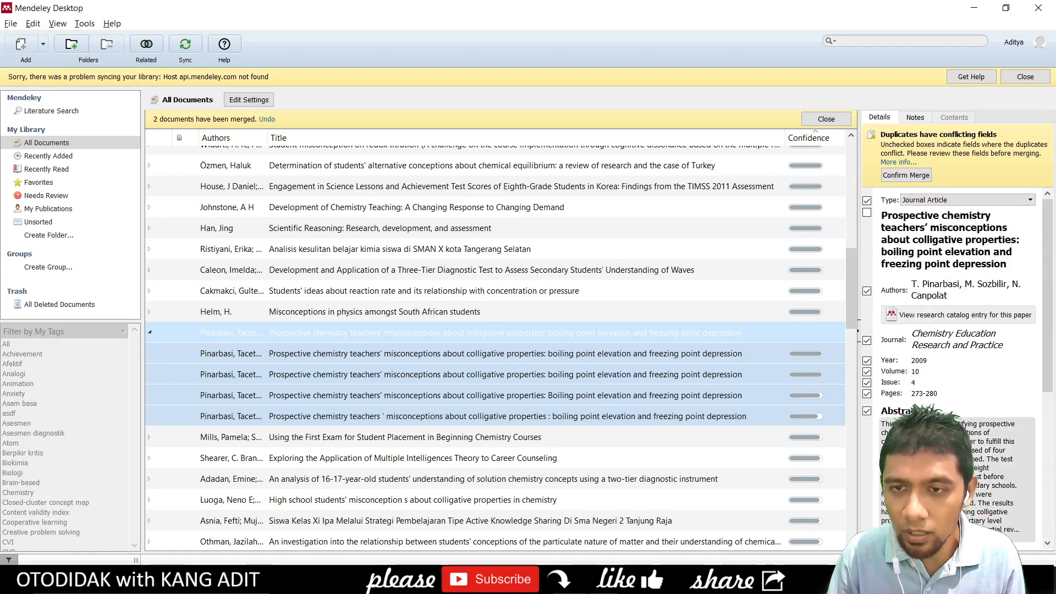
Step: Compare the conflicting title of the combined "Prospective chemistry teachers' misconceptions" entry with the titles of its four duplicates
{"action": "left_click", "coordinate": [917, 251]}
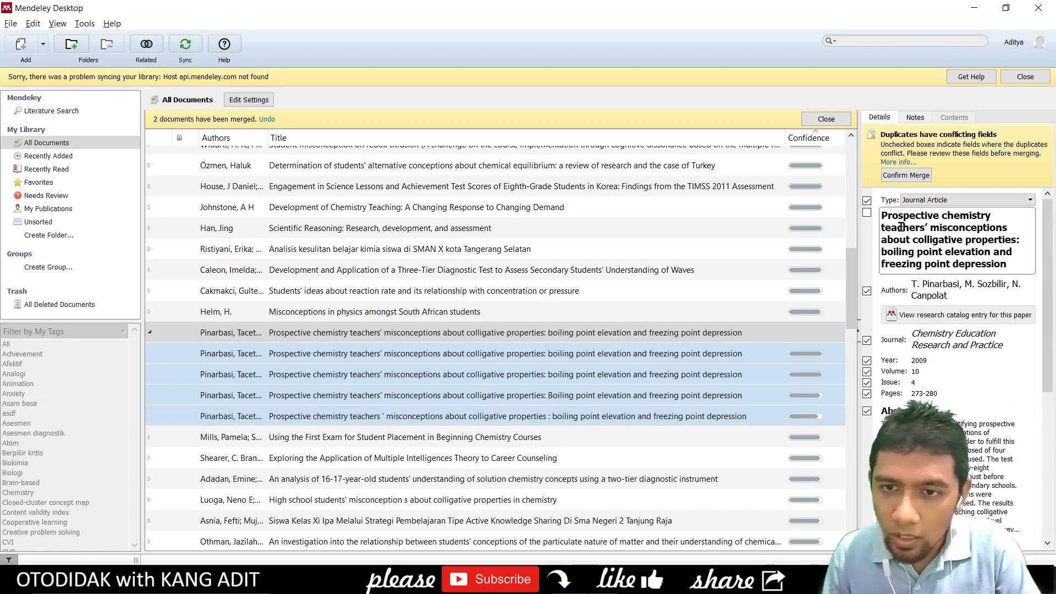
{"action": "left_click", "coordinate": [736, 361]}
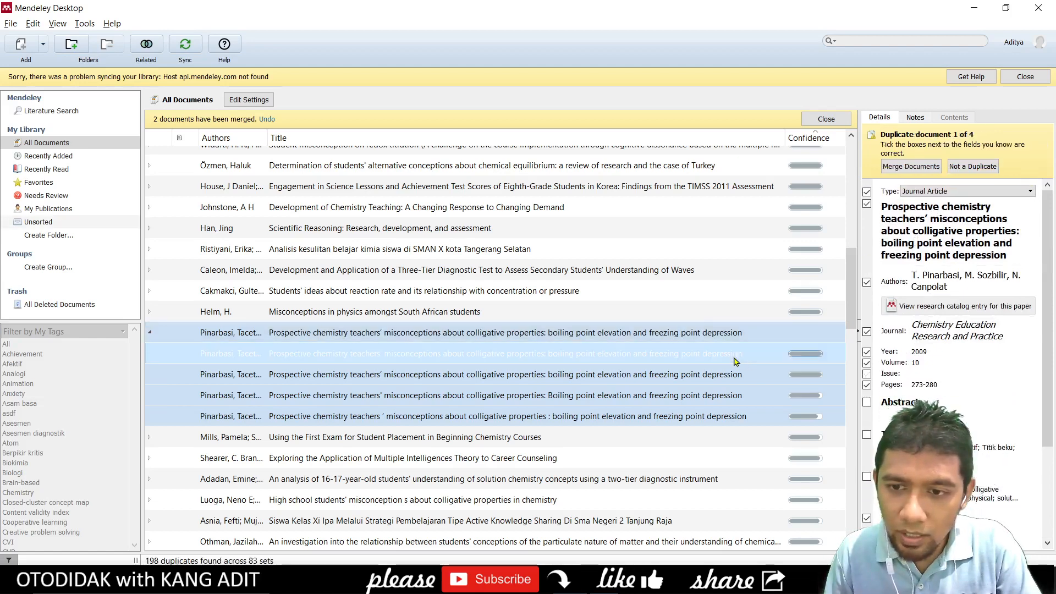
{"action": "key", "text": "Down"}
{"action": "key", "text": "Down"}
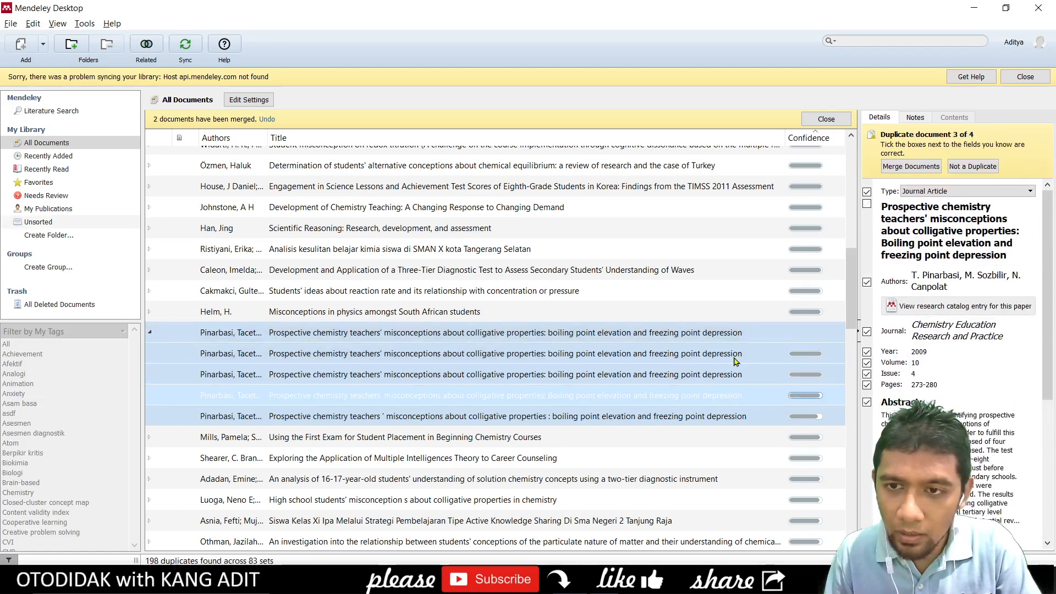
{"action": "key", "text": "Down"}
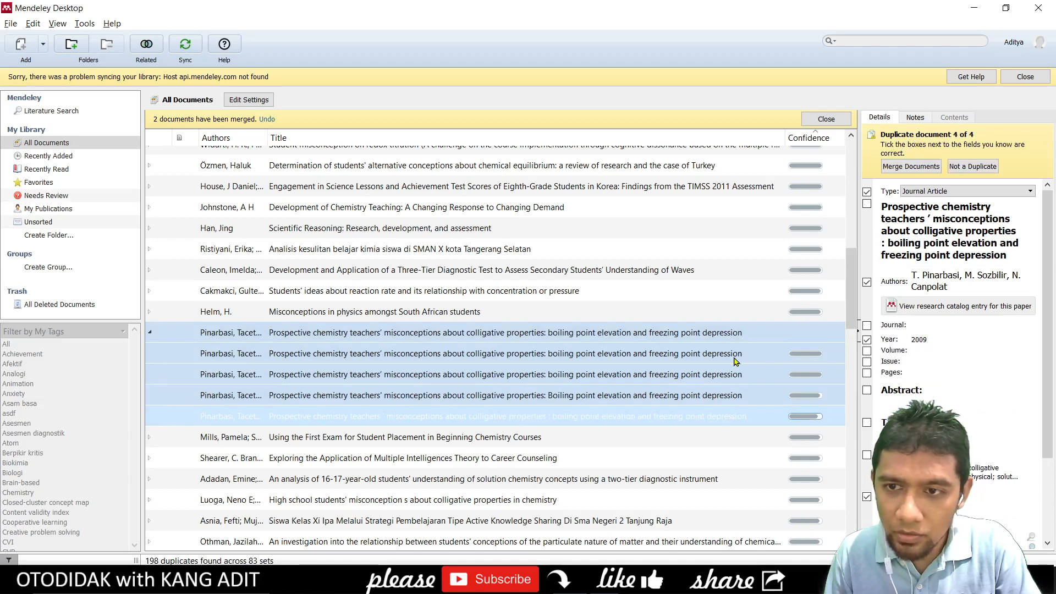
{"action": "key", "text": "Up"}
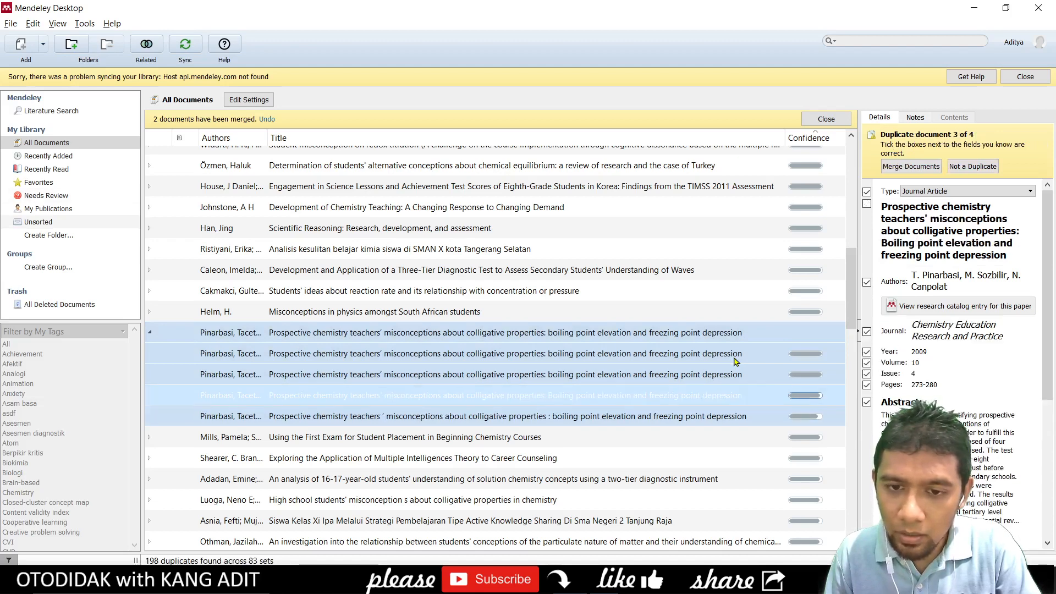
{"action": "key", "text": "Up"}
{"action": "key", "text": "Up"}
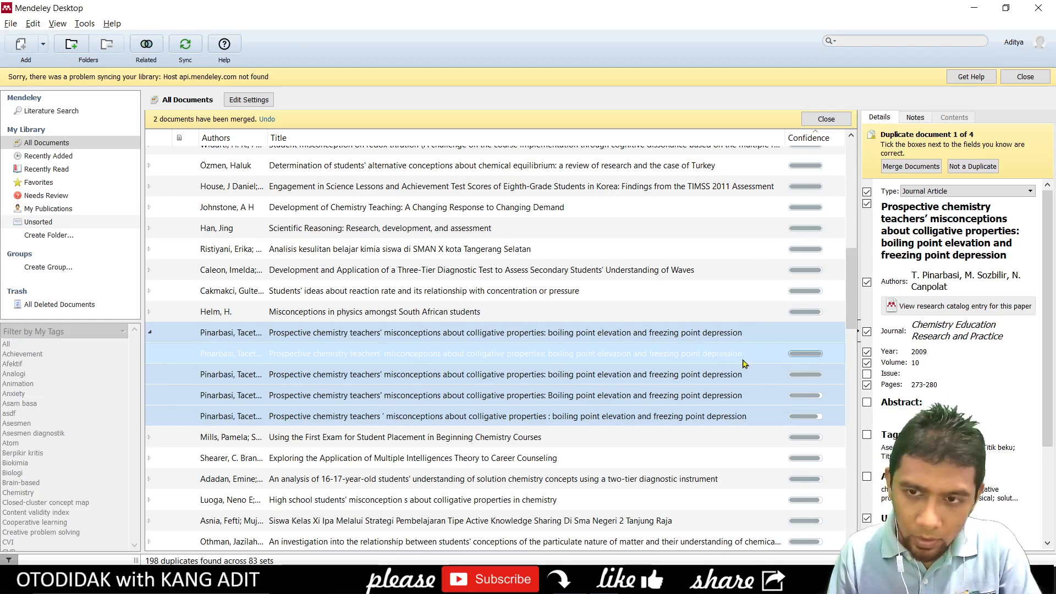
Step: Recheck the capitalisation of "boiling" and the spacing around punctuation in the combined title against each of the four duplicate documents
{"action": "left_click", "coordinate": [716, 334]}
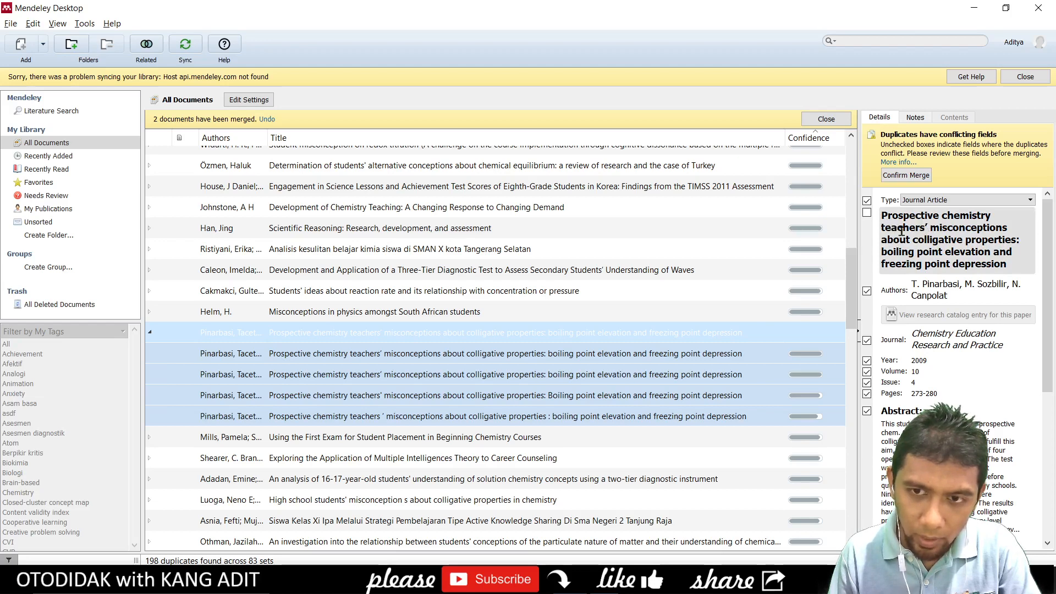
{"action": "left_click", "coordinate": [732, 353]}
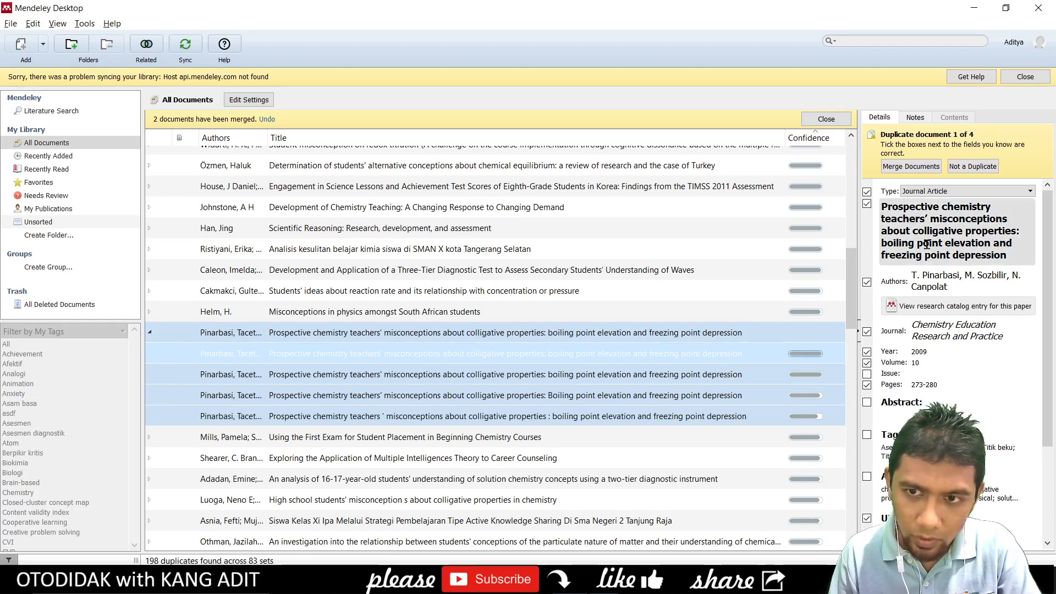
{"action": "key", "text": "Down"}
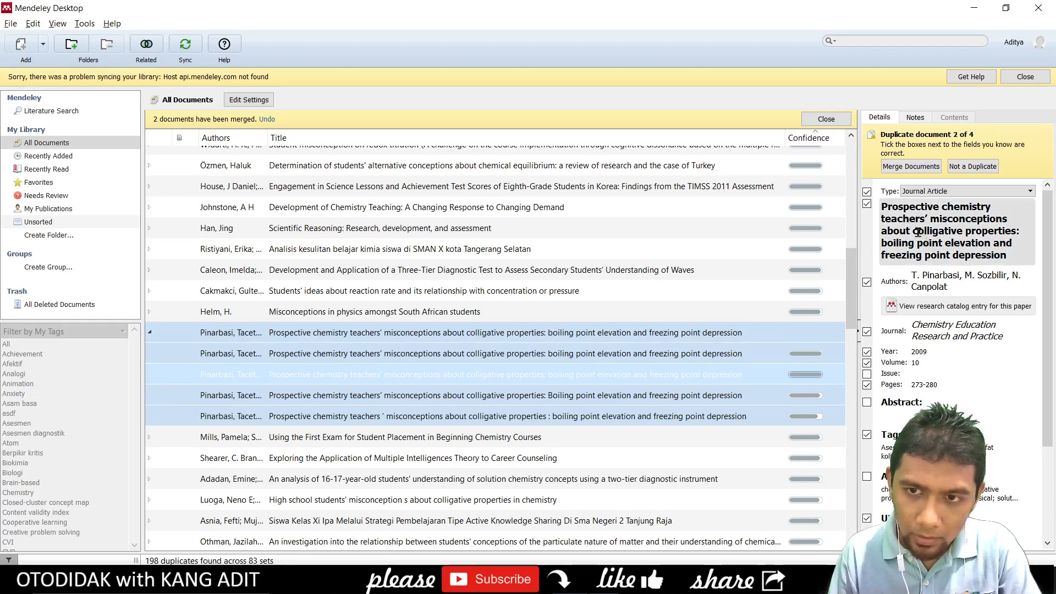
{"action": "left_click", "coordinate": [744, 386]}
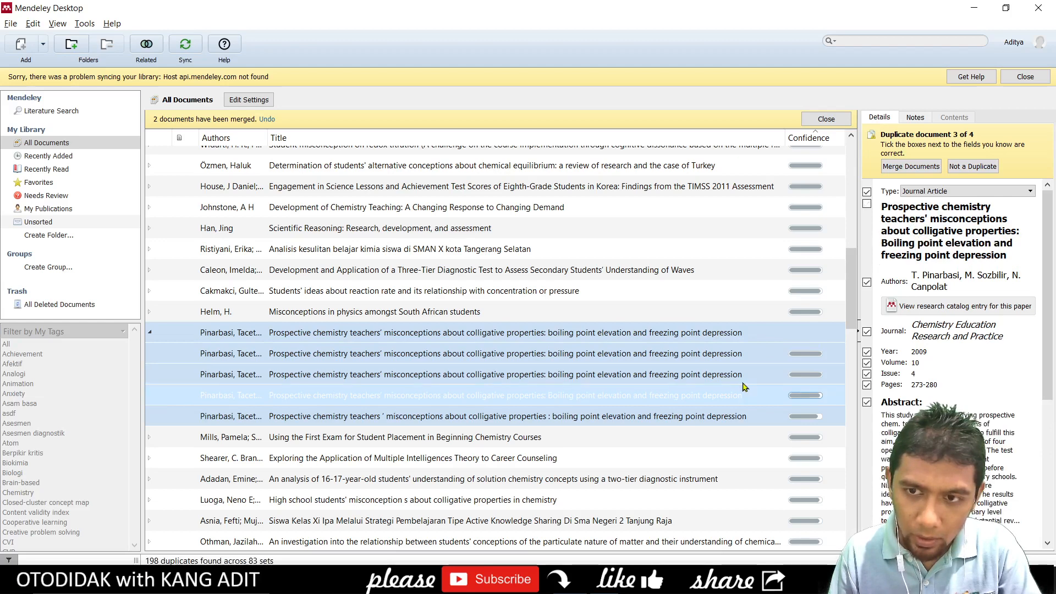
{"action": "left_click", "coordinate": [888, 242]}
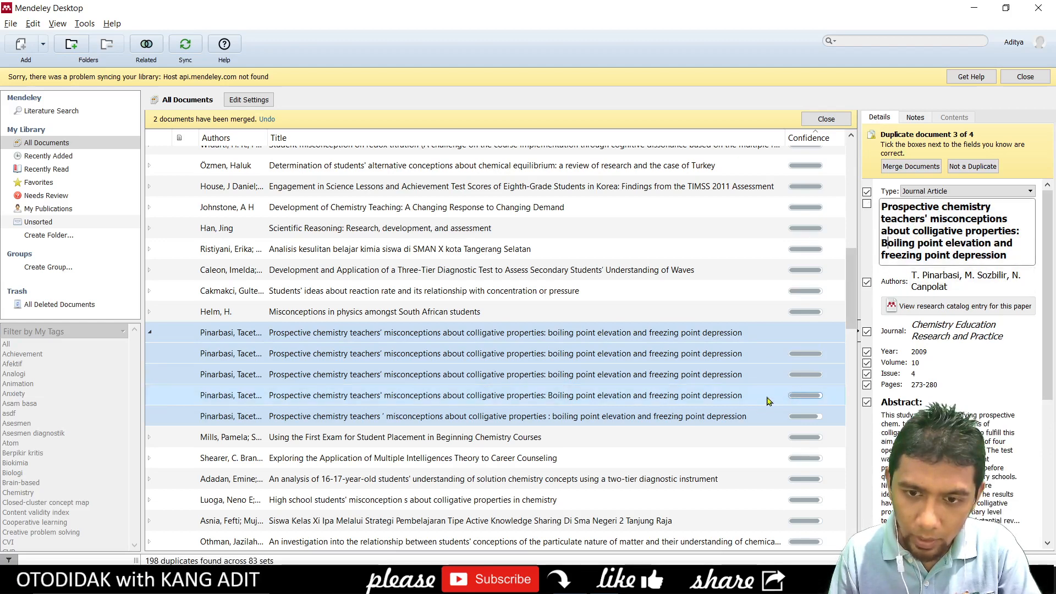
{"action": "left_click", "coordinate": [738, 417]}
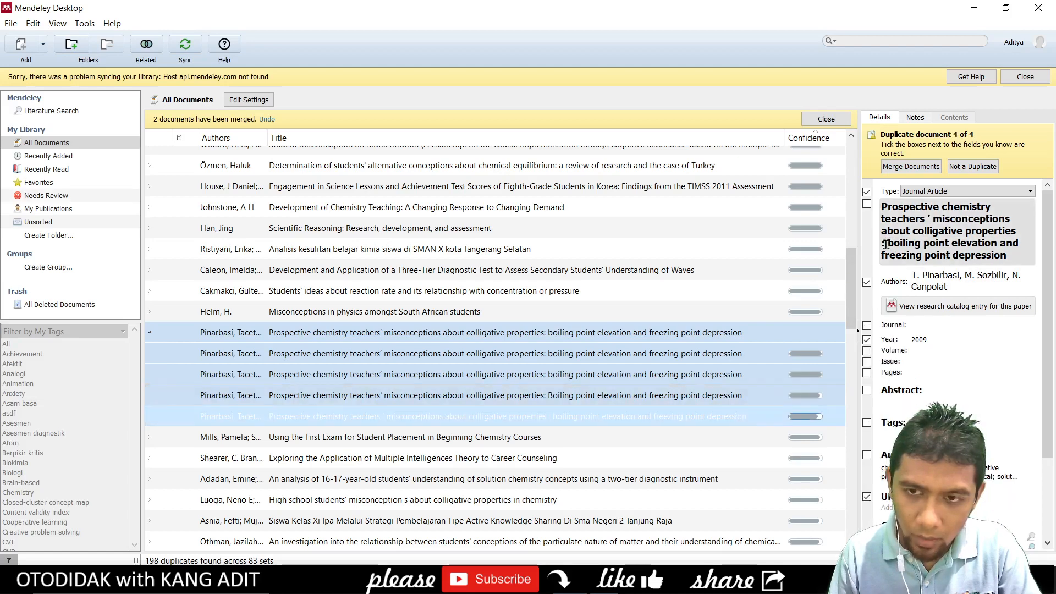
{"action": "left_click", "coordinate": [737, 360]}
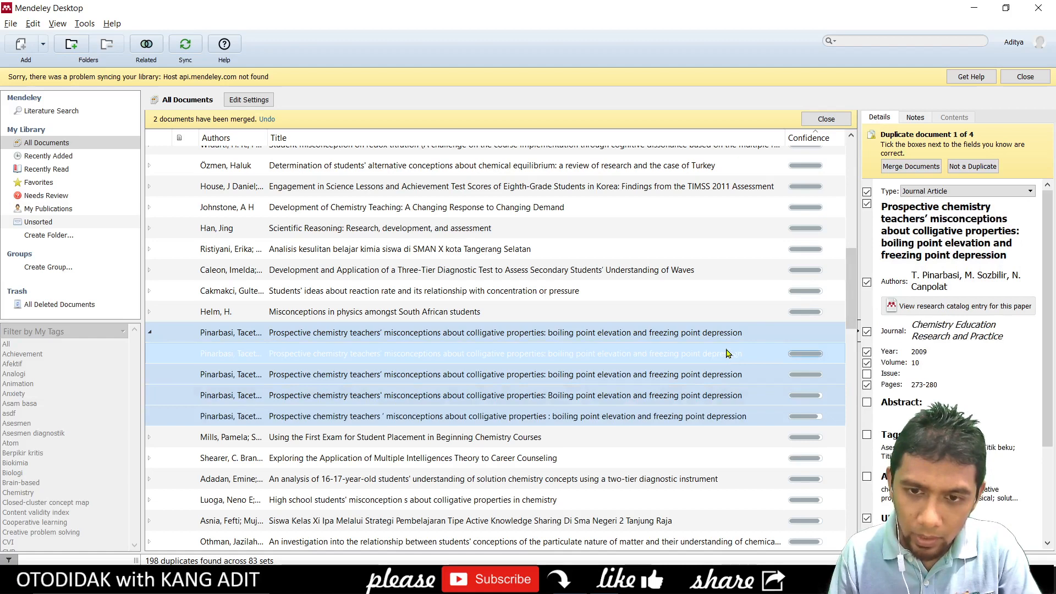
Step: Mark the title with lowercase "boiling point elevation and freezing point depression" as correct in the combined entry
{"action": "left_click", "coordinate": [720, 334]}
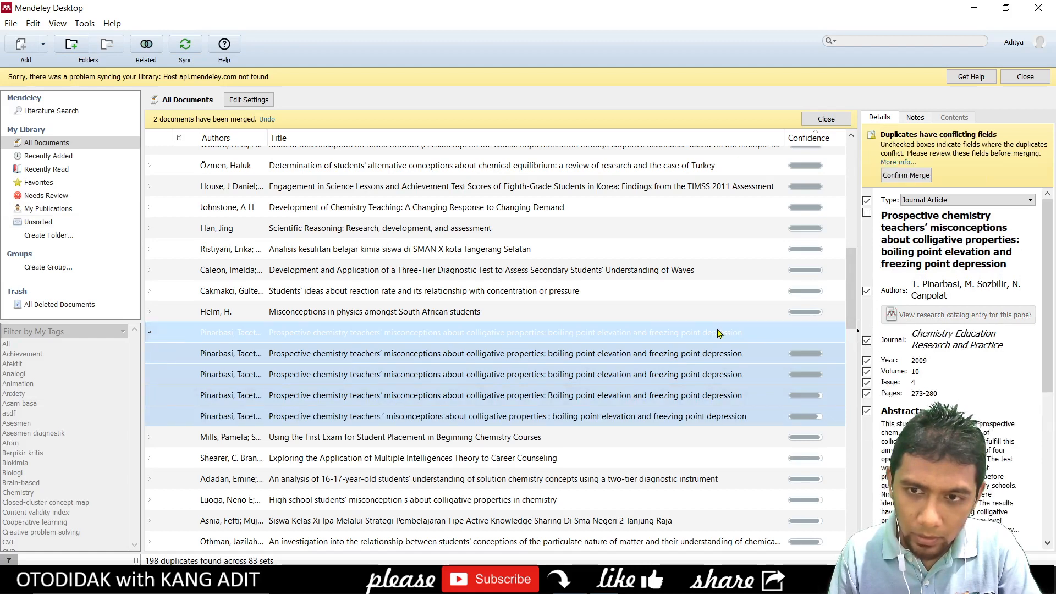
{"action": "left_click", "coordinate": [867, 214]}
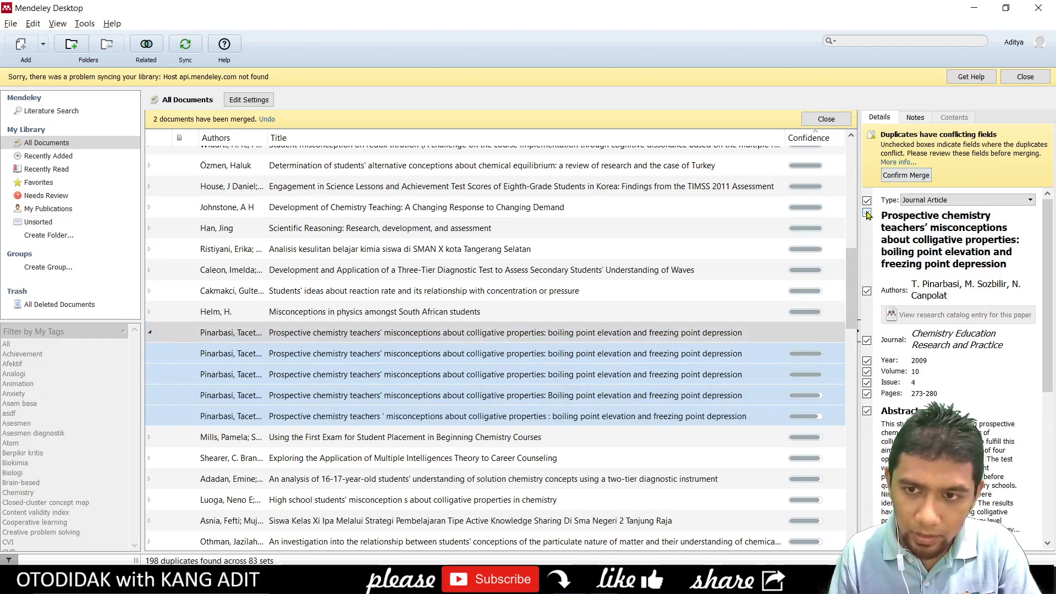
{"action": "left_click", "coordinate": [867, 214]}
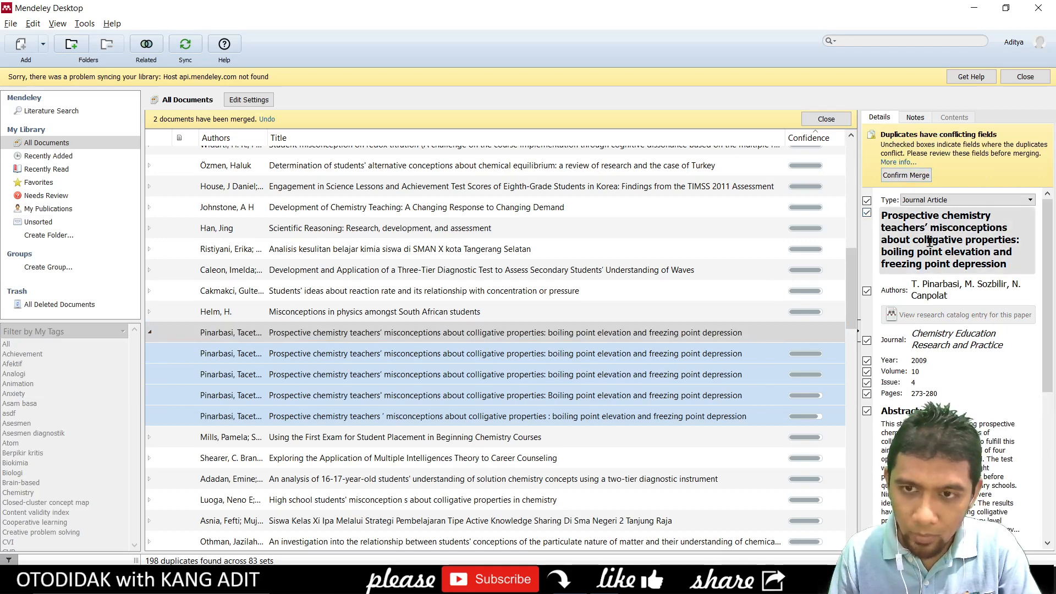
{"action": "left_click", "coordinate": [758, 340]}
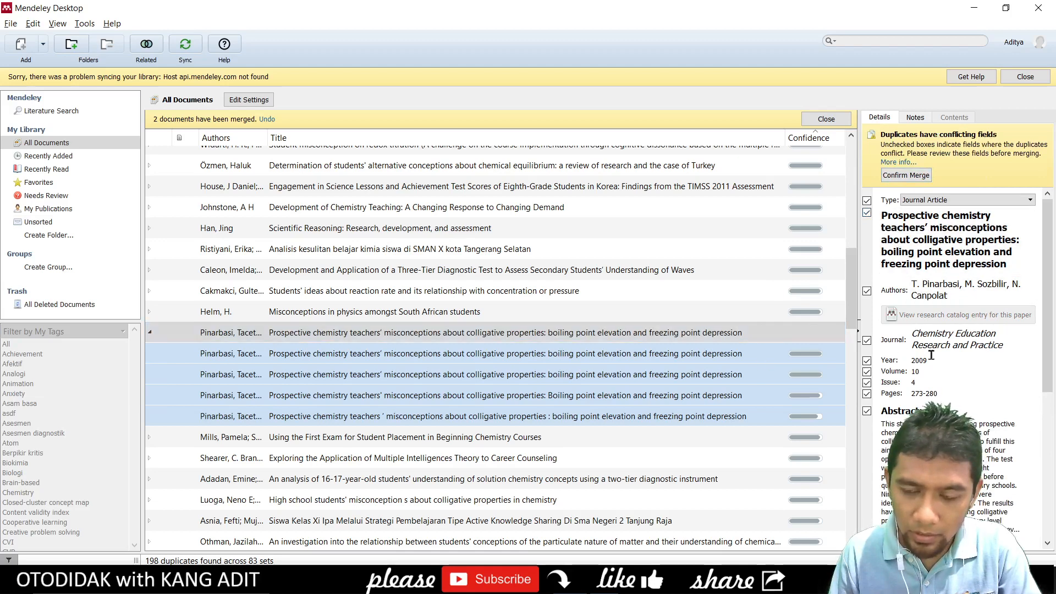
Step: Review the remaining fields of the combined "Prospective chemistry teachers' misconceptions" entry and confirm the merge of its four duplicates
{"action": "scroll", "coordinate": [931, 355], "scroll_direction": "down", "scroll_amount": 5}
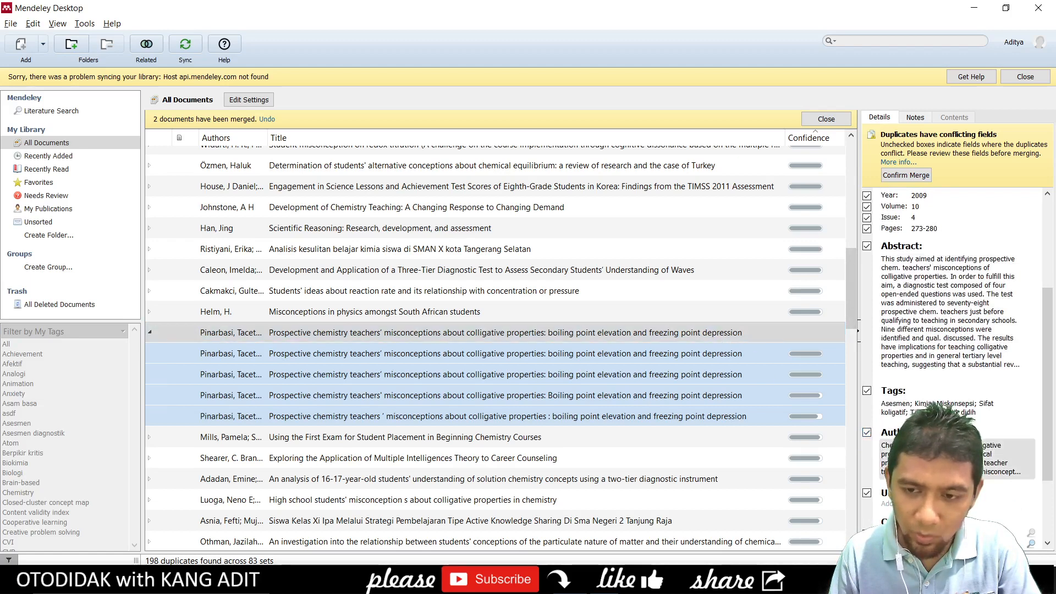
{"action": "scroll", "coordinate": [952, 330], "scroll_direction": "down", "scroll_amount": 3}
{"action": "scroll", "coordinate": [952, 302], "scroll_direction": "up", "scroll_amount": 5}
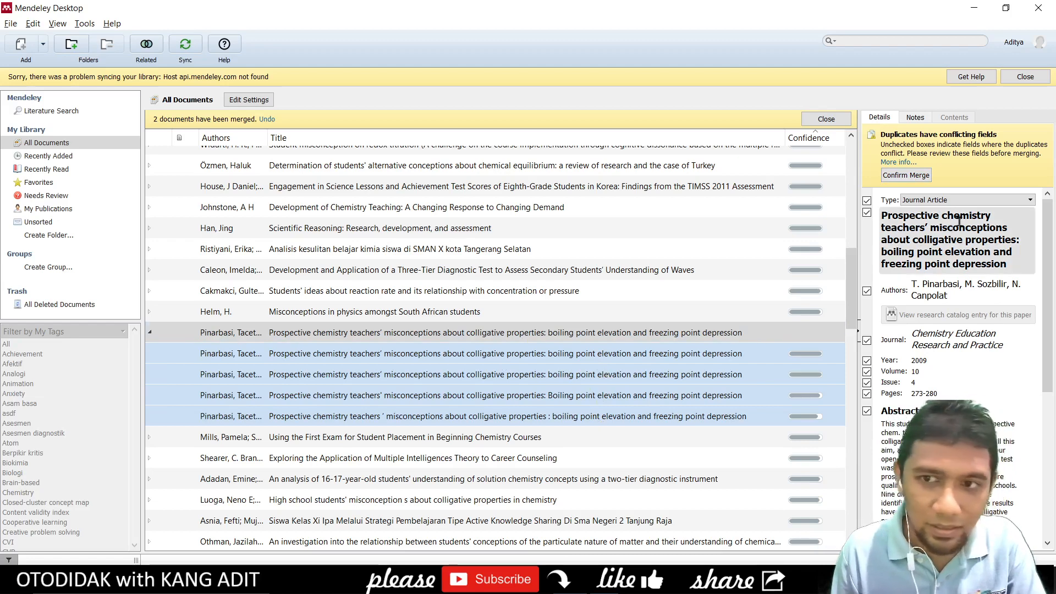
{"action": "left_click", "coordinate": [906, 174]}
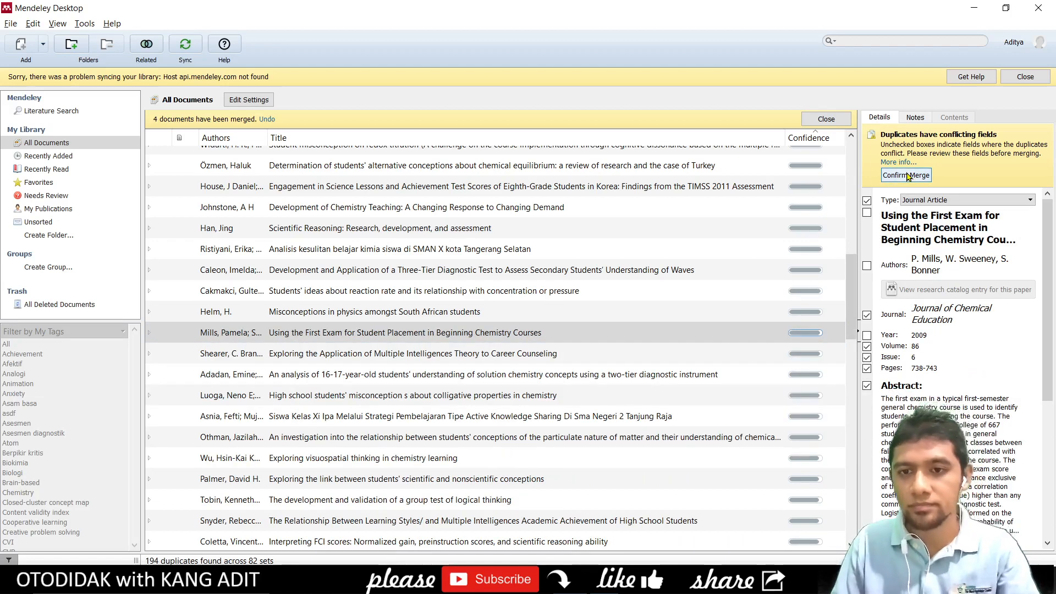